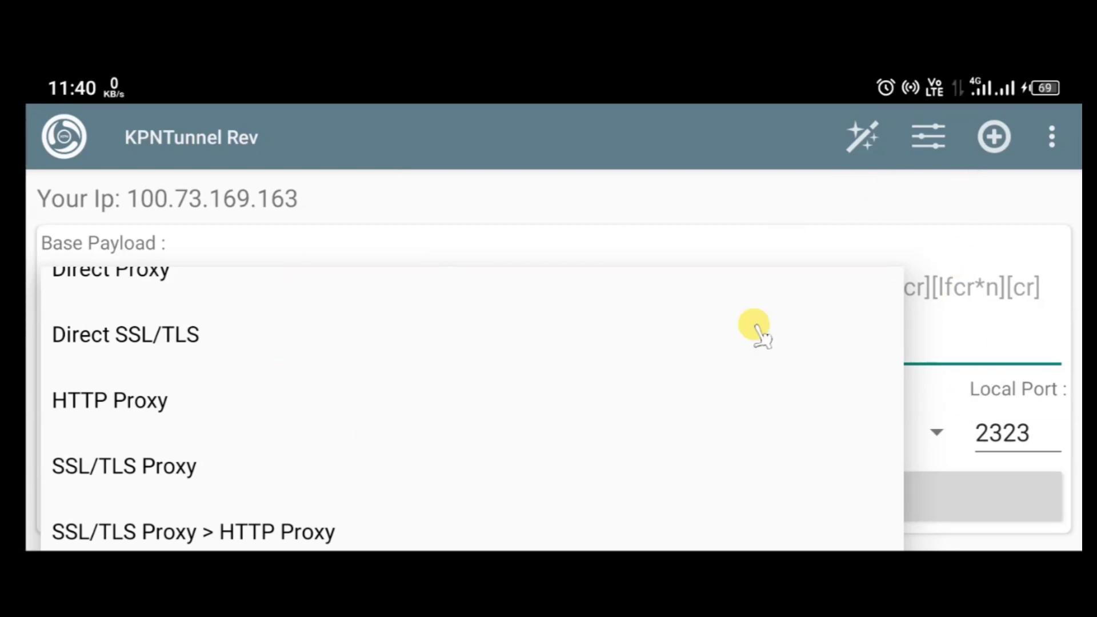
Close the proxy type list, leaving Direct Proxy selected.
{"action": "left_click", "coordinate": [1050, 283]}
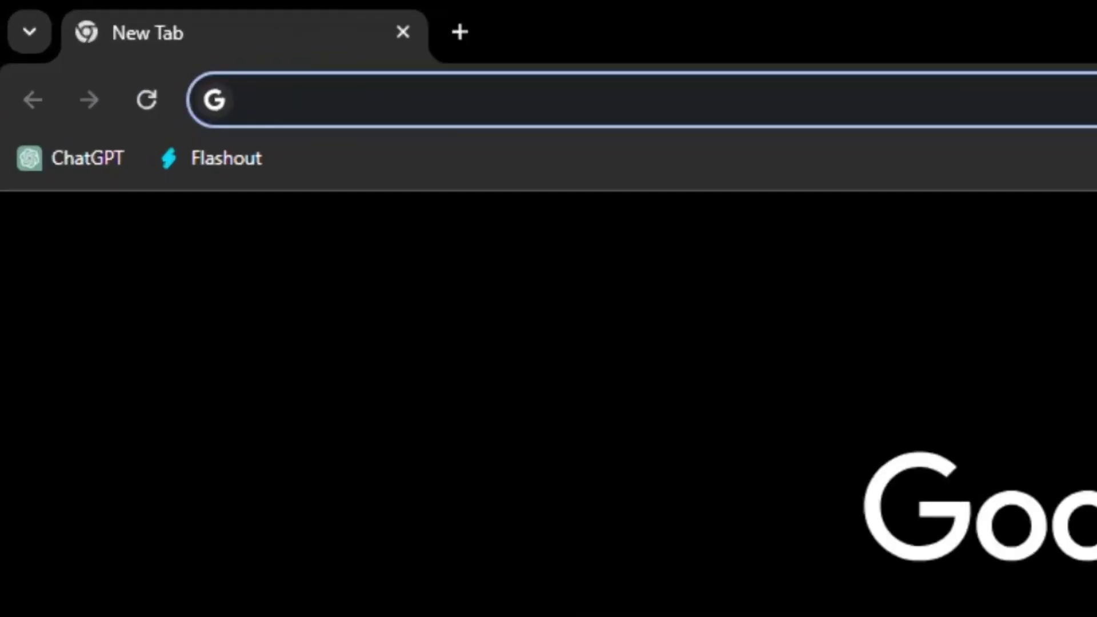
Search Google for 'sshocean' and open the sshocean.com home page from the results.
{"action": "type", "text": "sh"}
{"action": "key", "text": "BackSpace"}
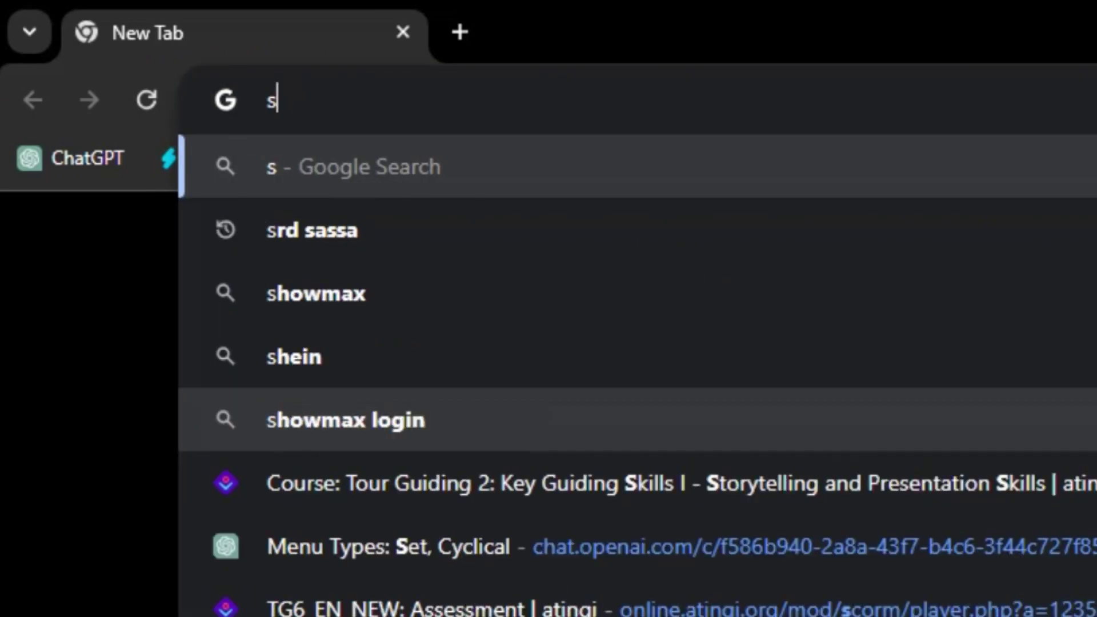
{"action": "type", "text": "shoce"}
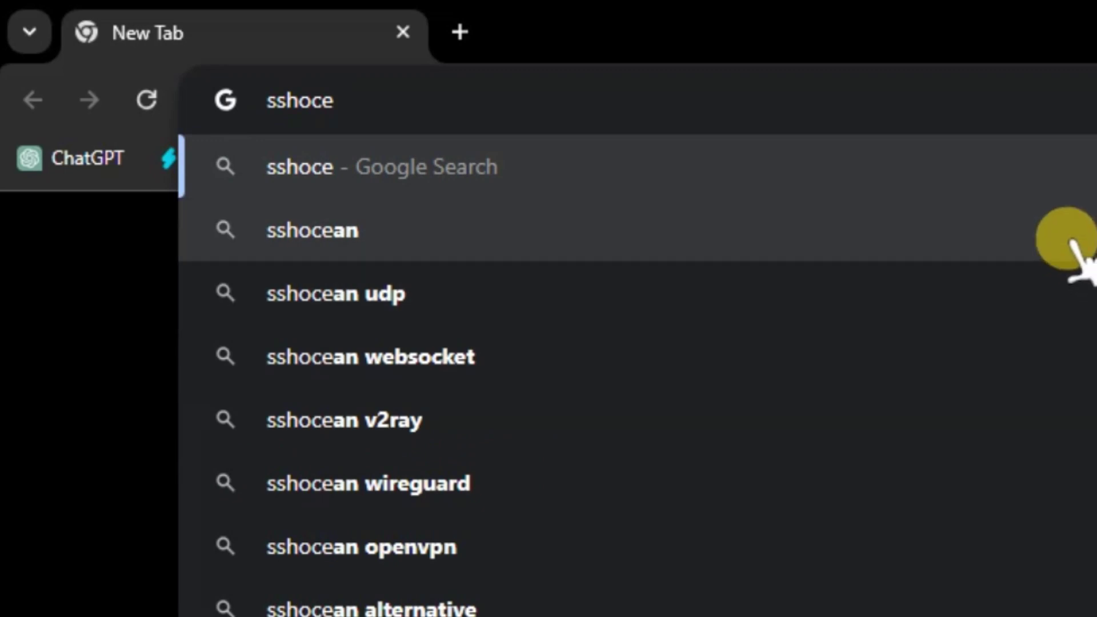
{"action": "left_click", "coordinate": [1066, 239]}
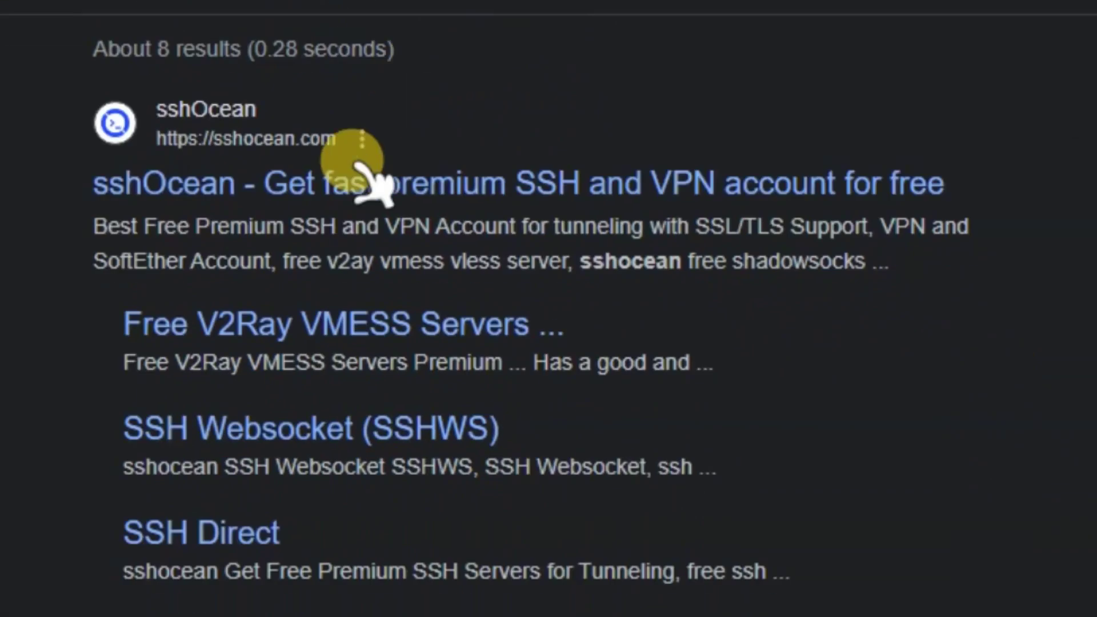
{"action": "left_click", "coordinate": [342, 183]}
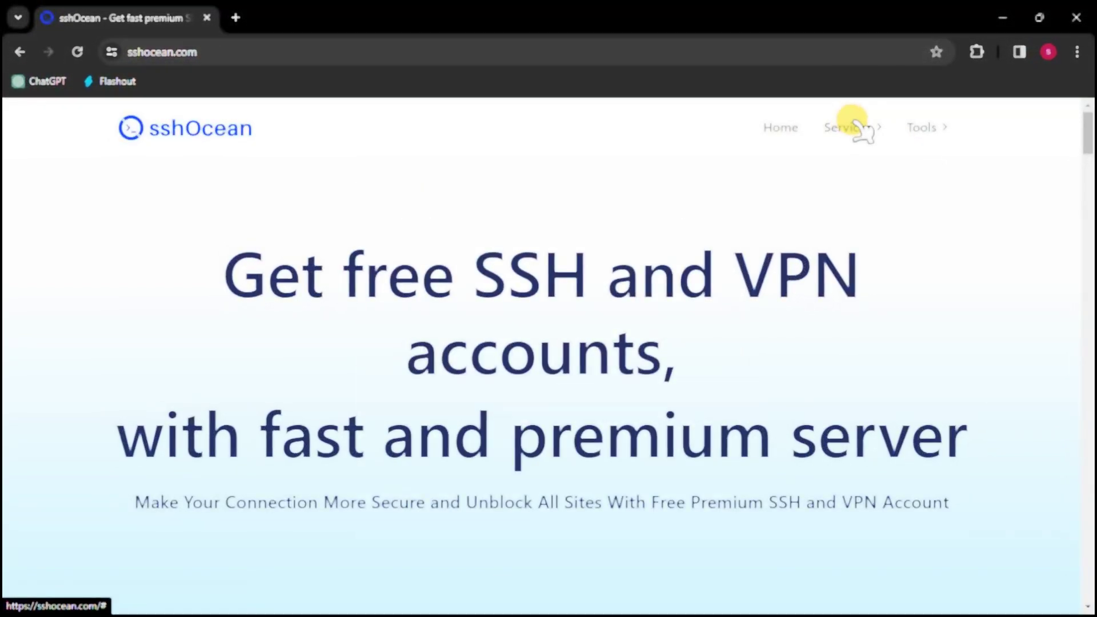
Go to SSH WebSocket under Services and scroll down to the country server cards.
{"action": "left_click", "coordinate": [831, 110]}
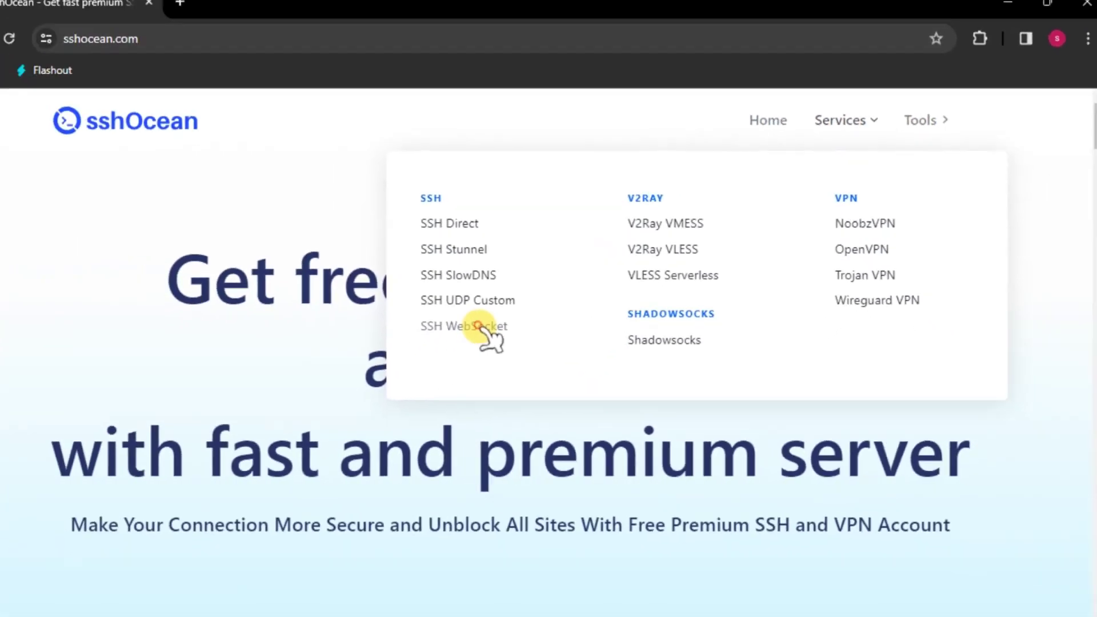
{"action": "left_click", "coordinate": [182, 398]}
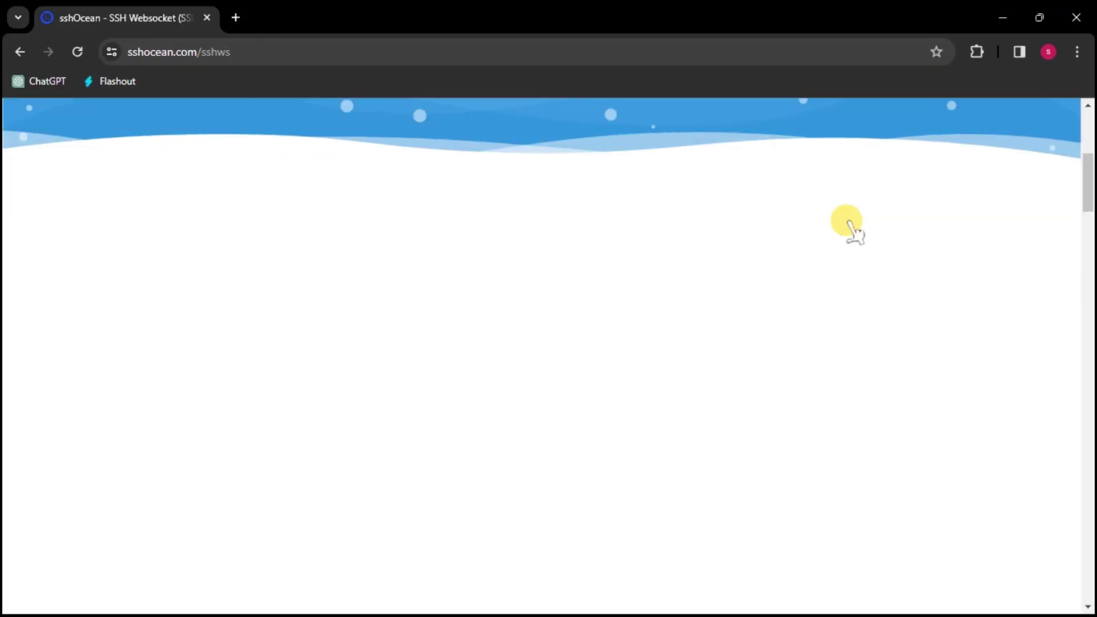
{"action": "scroll", "coordinate": [855, 231], "scroll_direction": "down", "scroll_amount": 5}
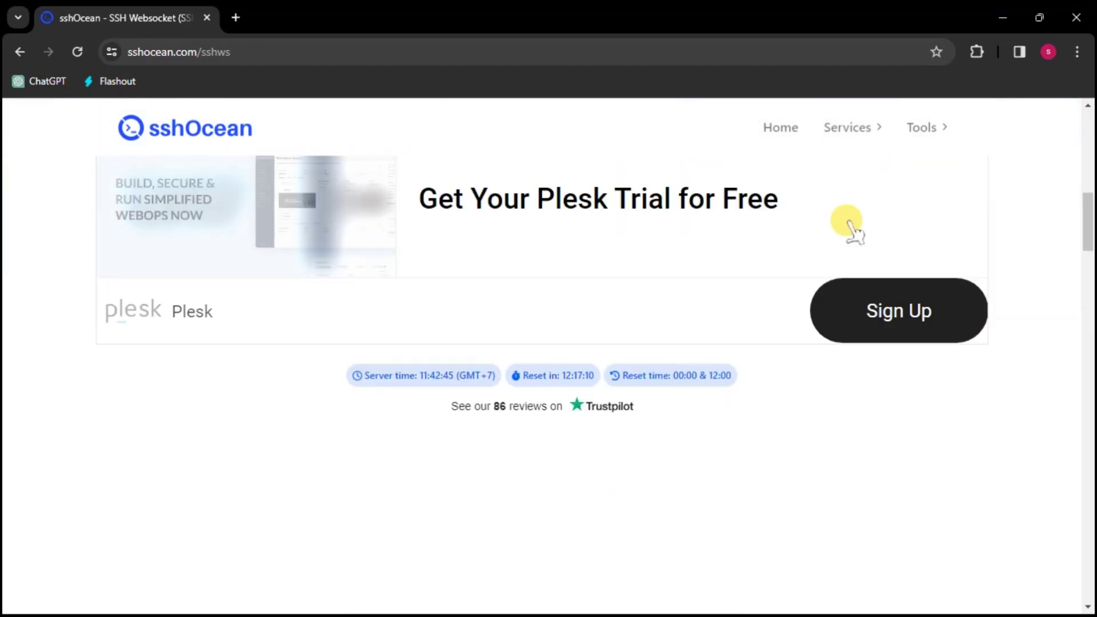
{"action": "scroll", "coordinate": [799, 231], "scroll_direction": "down", "scroll_amount": 5}
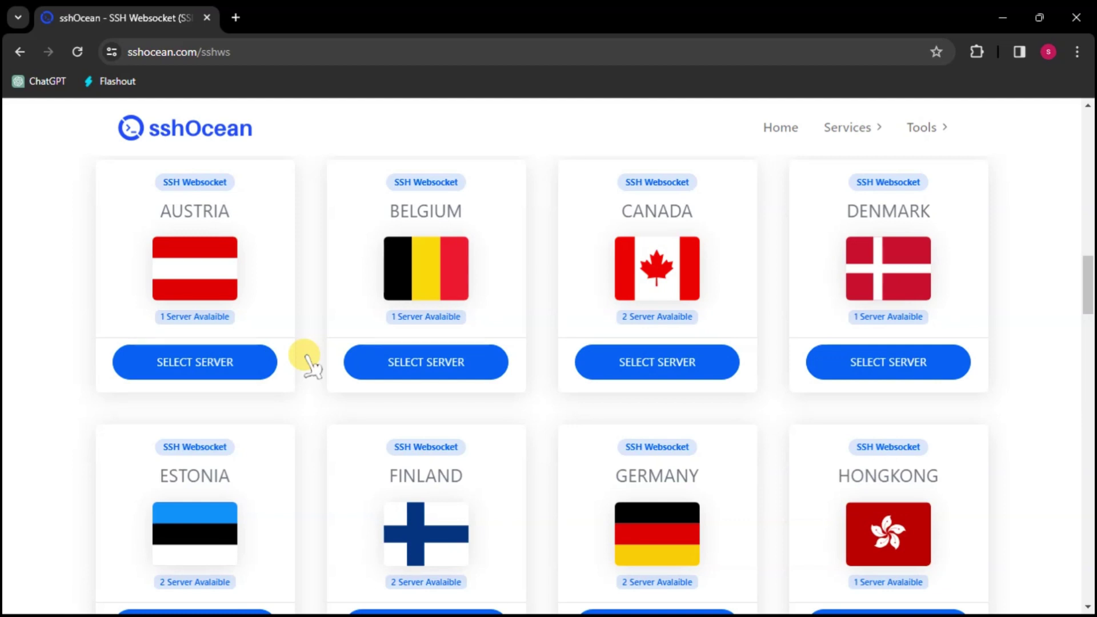
Pick Austria, check SSHWS AT 1's Online status and accounts left, then choose CREATE.
{"action": "left_click", "coordinate": [218, 362]}
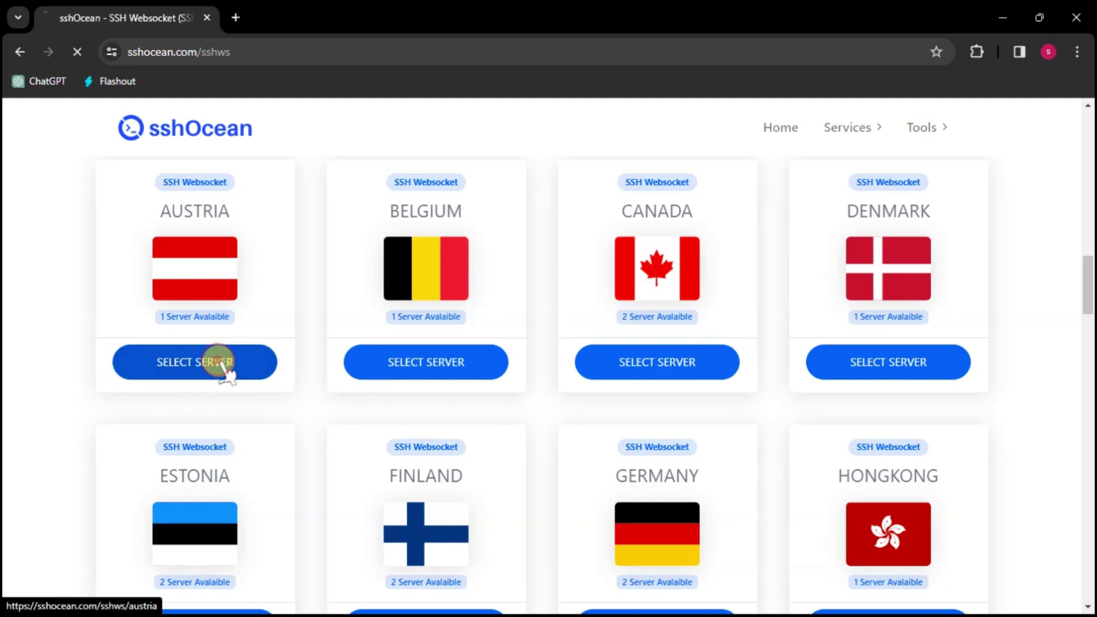
{"action": "scroll", "coordinate": [482, 349], "scroll_direction": "down", "scroll_amount": 6}
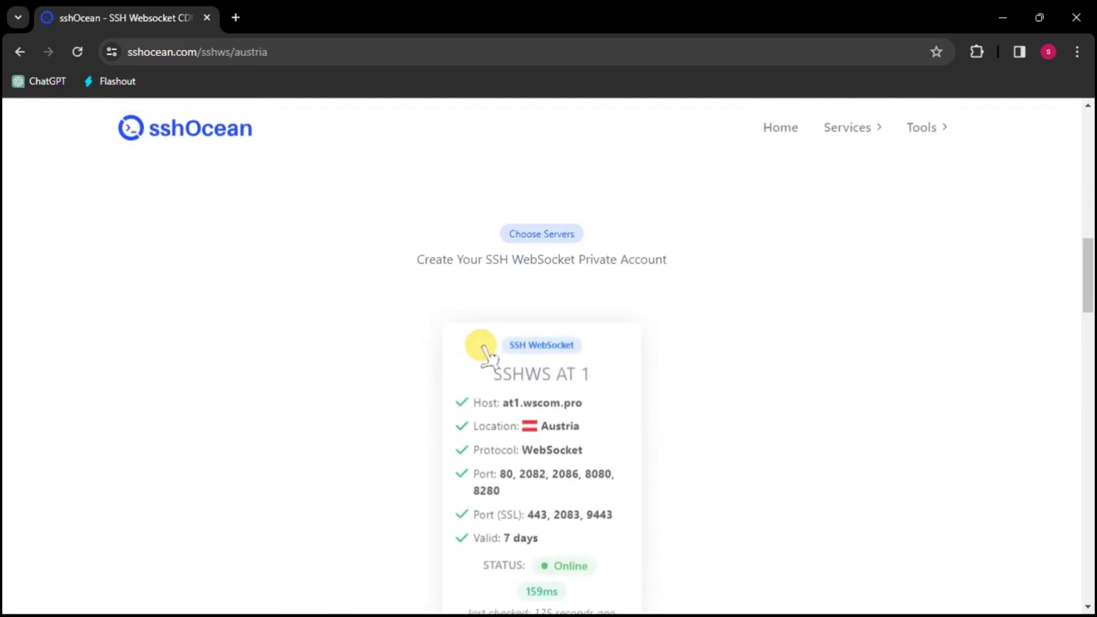
{"action": "scroll", "coordinate": [517, 367], "scroll_direction": "down", "scroll_amount": 3}
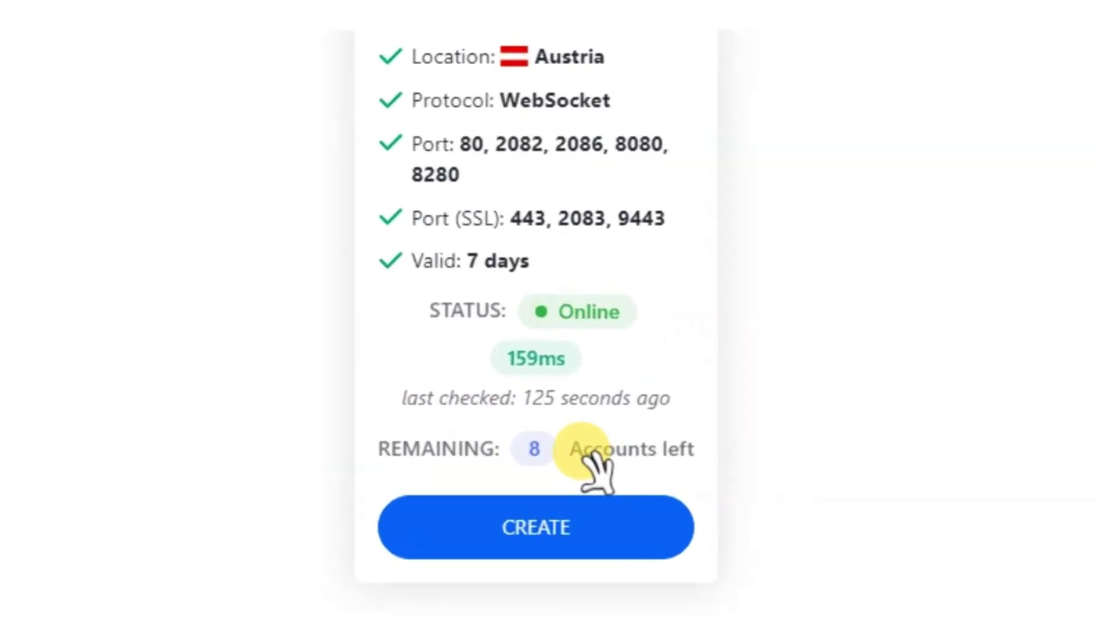
{"action": "left_click", "coordinate": [554, 384]}
{"action": "left_click_drag", "start_coordinate": [560, 445], "coordinate": [721, 432]}
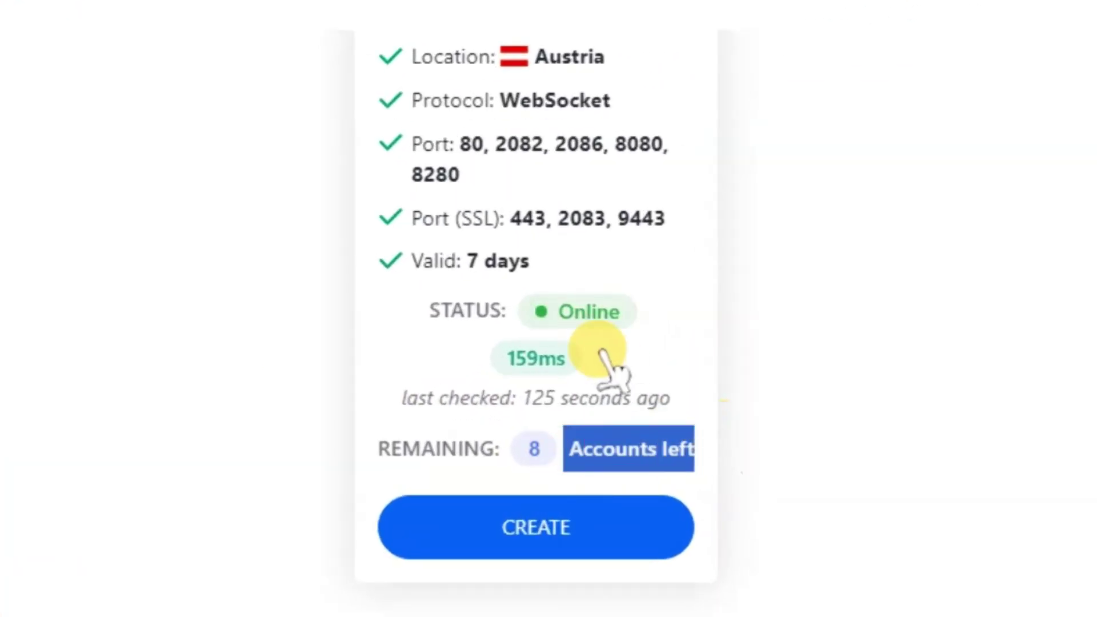
{"action": "left_click", "coordinate": [549, 305]}
{"action": "left_click_drag", "start_coordinate": [549, 305], "coordinate": [644, 318]}
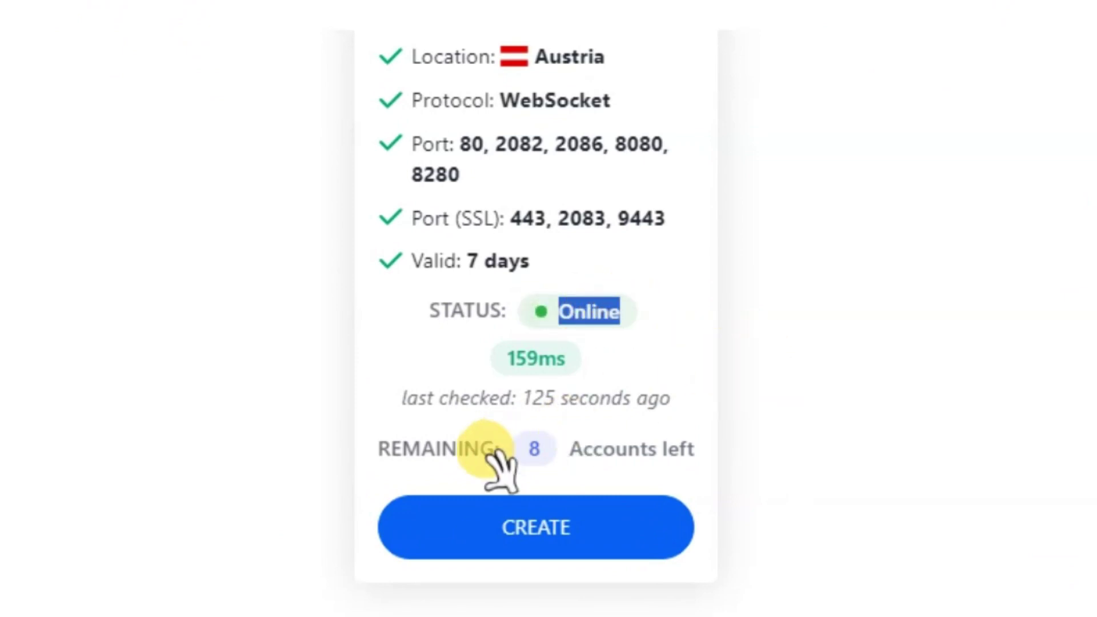
{"action": "left_click_drag", "start_coordinate": [566, 448], "coordinate": [800, 444]}
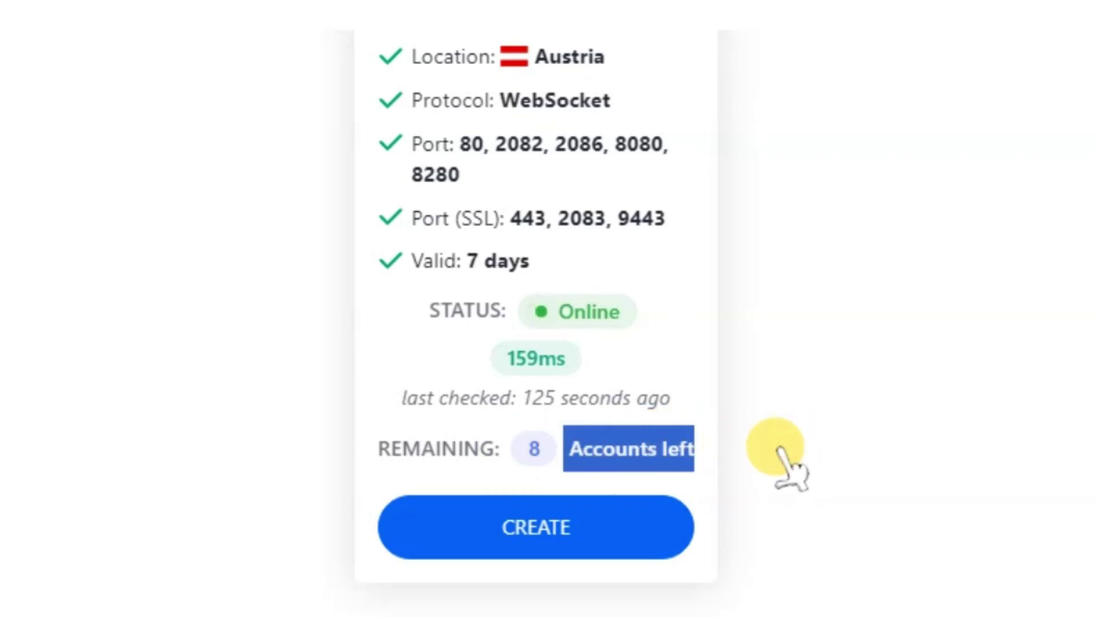
{"action": "left_click", "coordinate": [727, 389]}
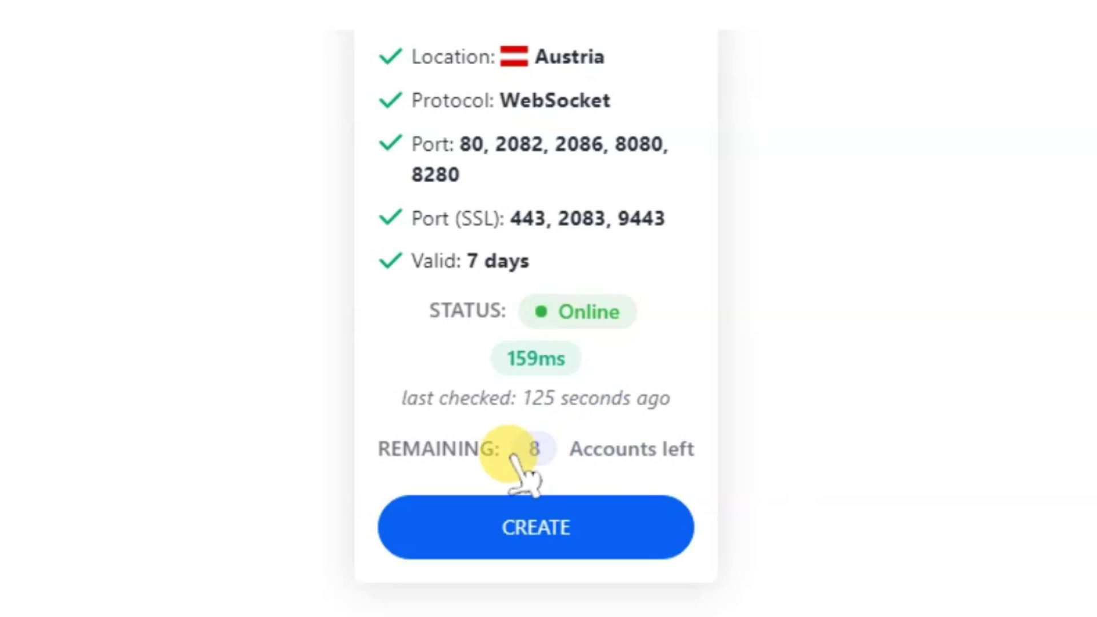
{"action": "left_click", "coordinate": [619, 530]}
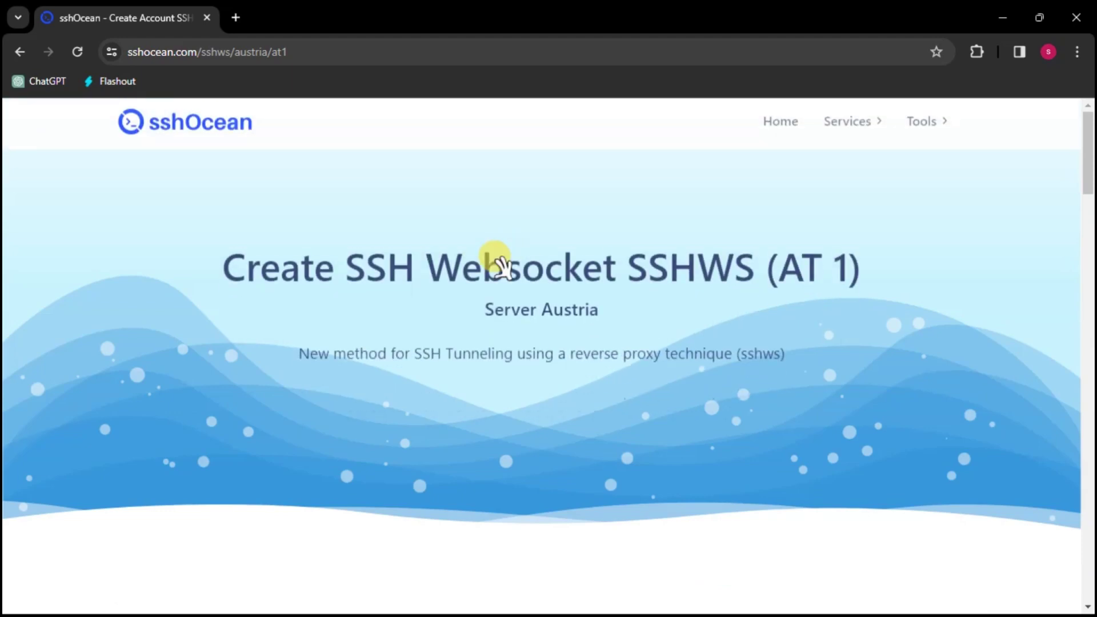
Enter a username and password in the SSHWS AT 1 account form.
{"action": "scroll", "coordinate": [543, 325], "scroll_direction": "down", "scroll_amount": 5}
{"action": "scroll", "coordinate": [654, 303], "scroll_direction": "down", "scroll_amount": 3}
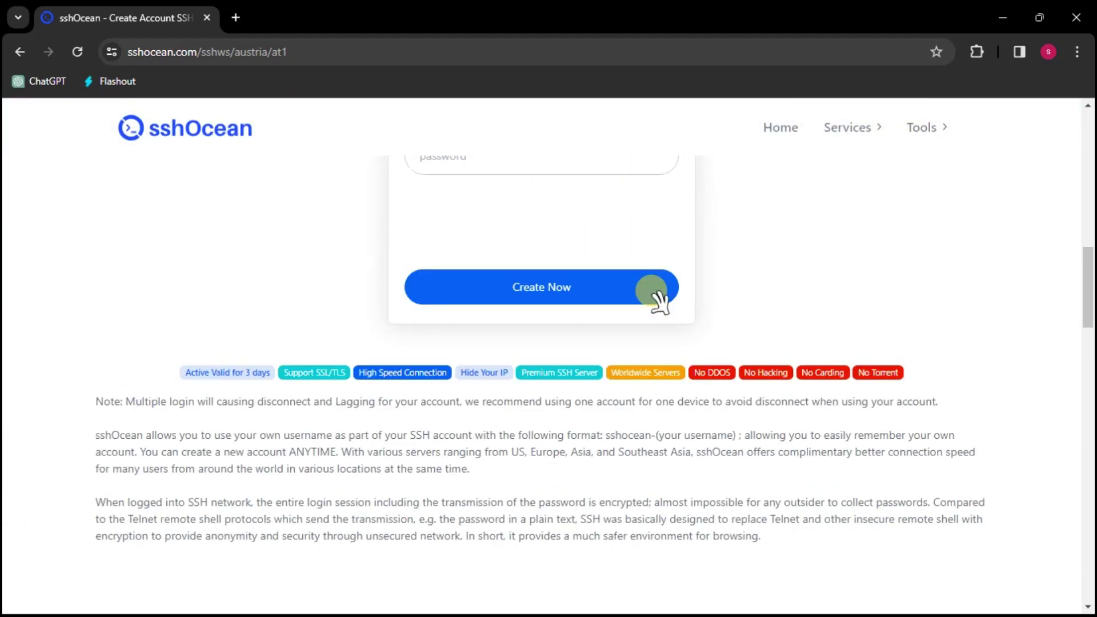
{"action": "scroll", "coordinate": [654, 294], "scroll_direction": "up", "scroll_amount": 1}
{"action": "scroll", "coordinate": [497, 228], "scroll_direction": "up", "scroll_amount": 1}
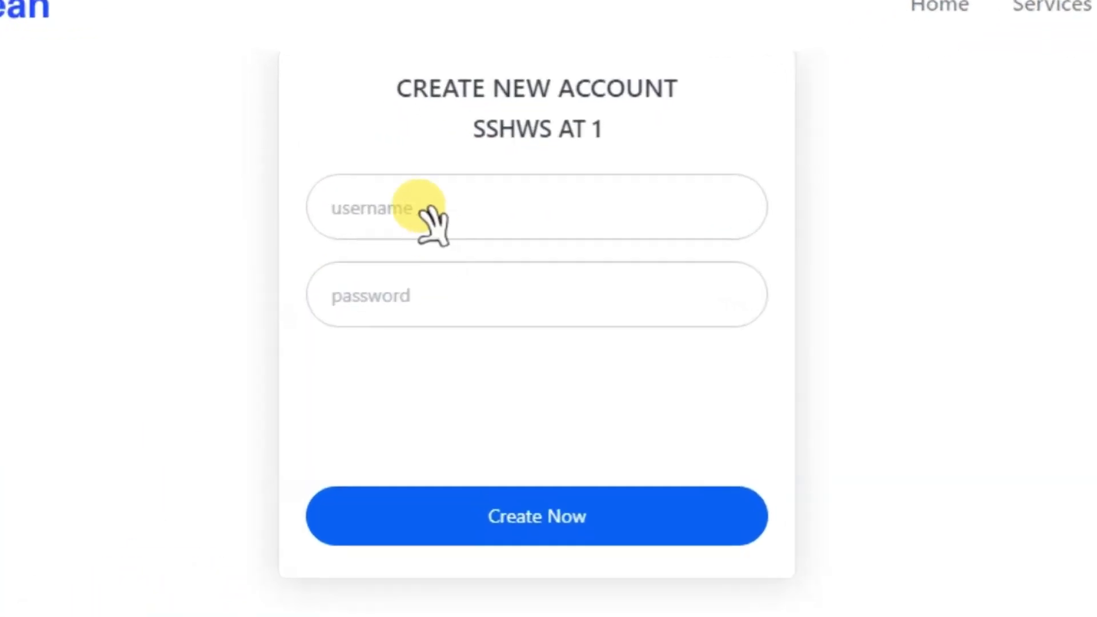
{"action": "left_click", "coordinate": [469, 241]}
{"action": "left_click", "coordinate": [482, 296]}
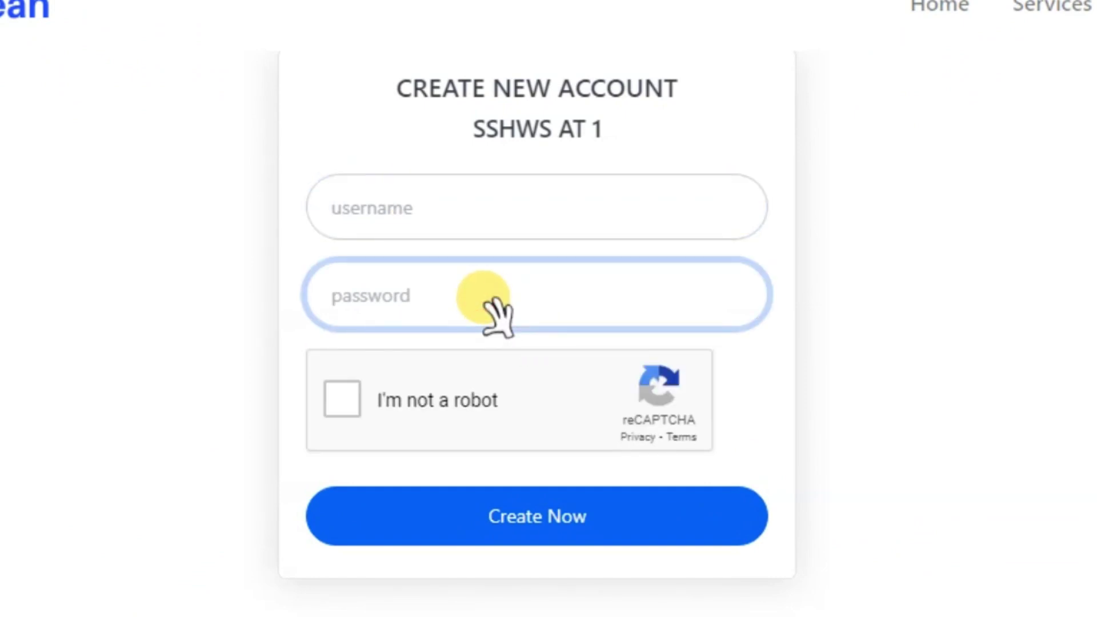
{"action": "left_click", "coordinate": [429, 206]}
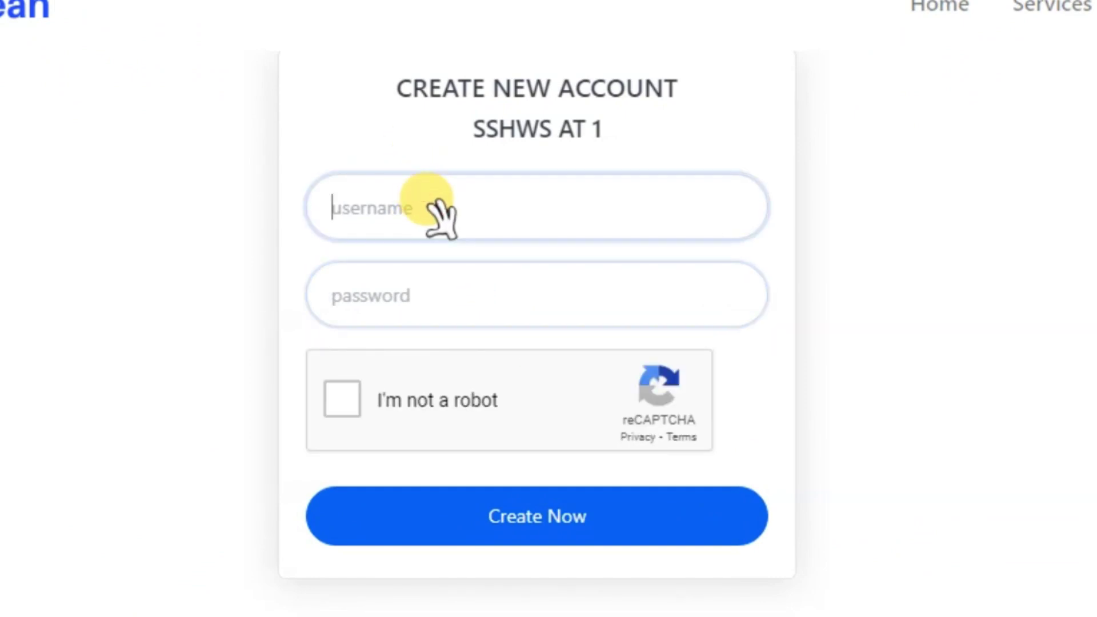
{"action": "type", "text": "ko"}
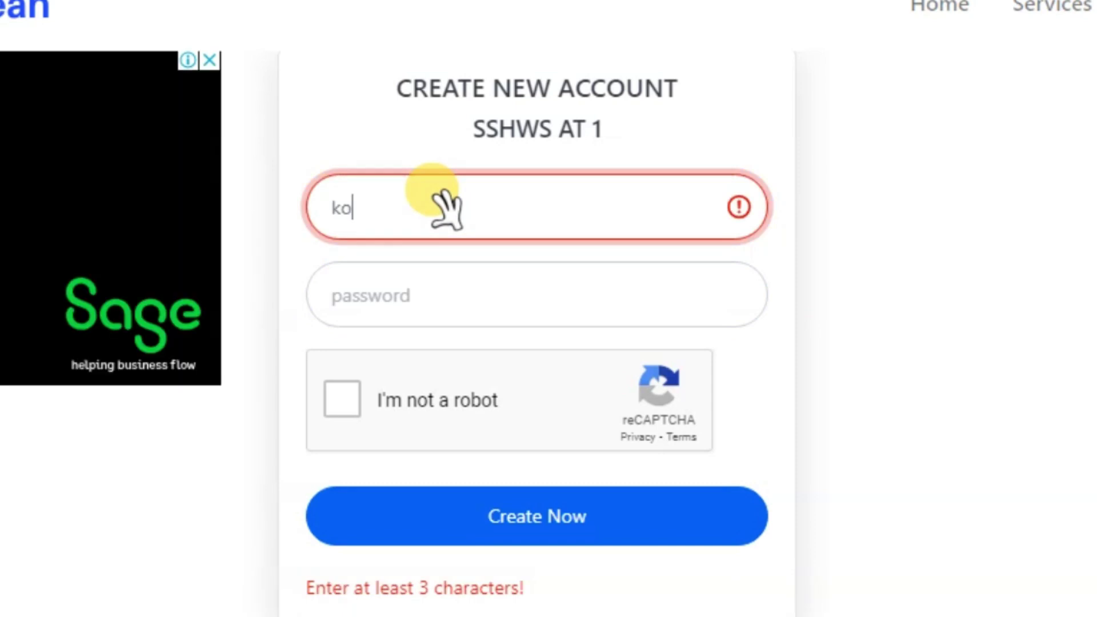
{"action": "type", "text": "fnet"}
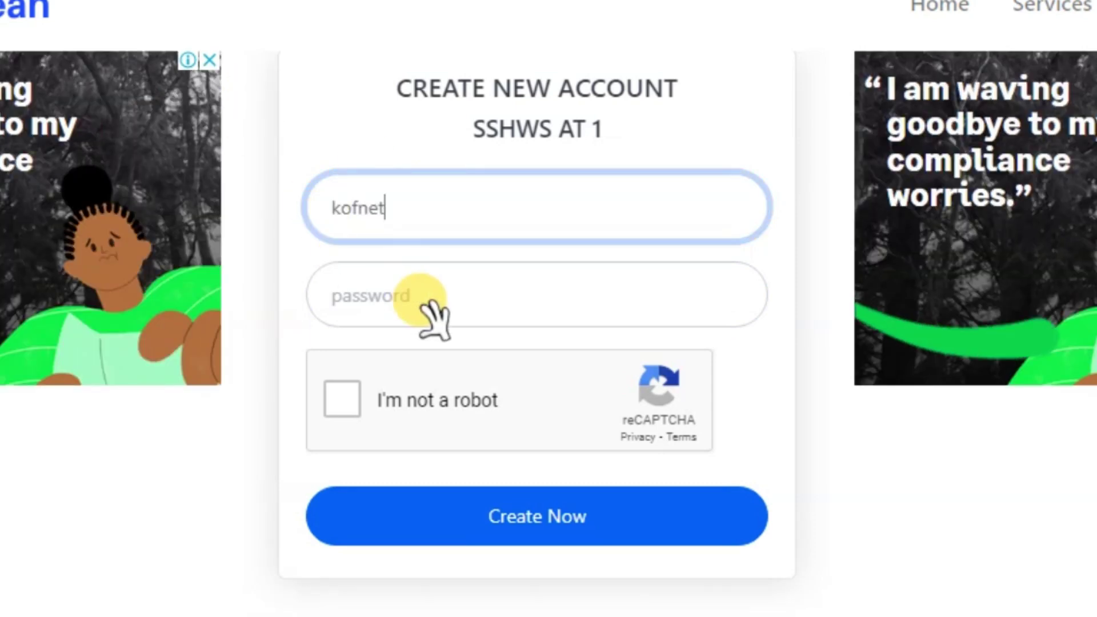
{"action": "left_click", "coordinate": [425, 302]}
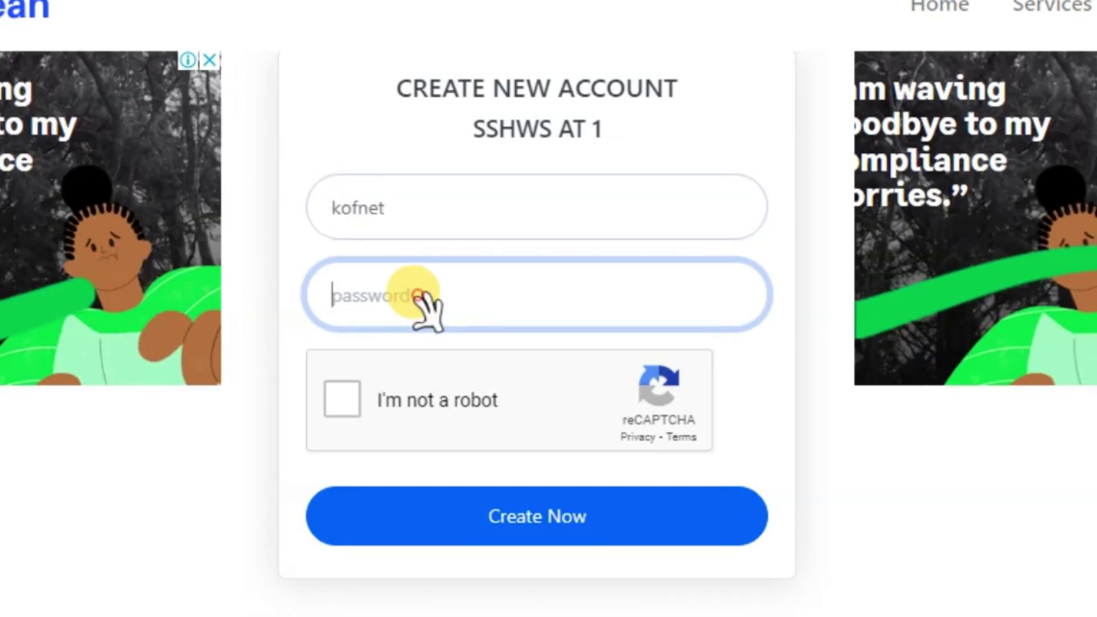
{"action": "type", "text": "123"}
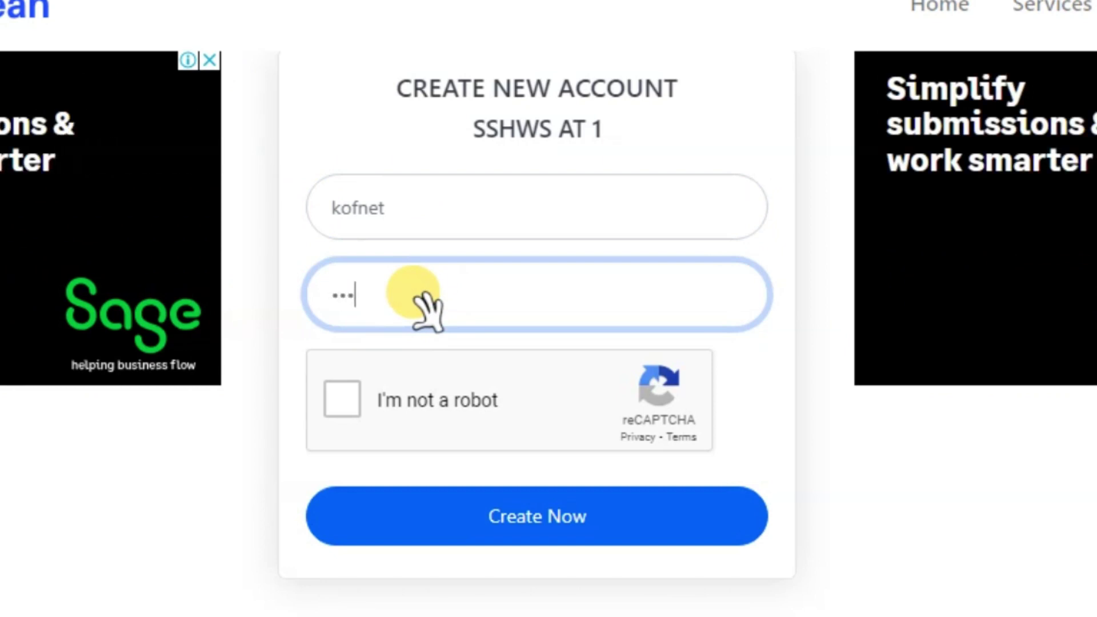
Pass the 'I'm not a robot' check and submit with Create Now.
{"action": "left_click", "coordinate": [347, 398]}
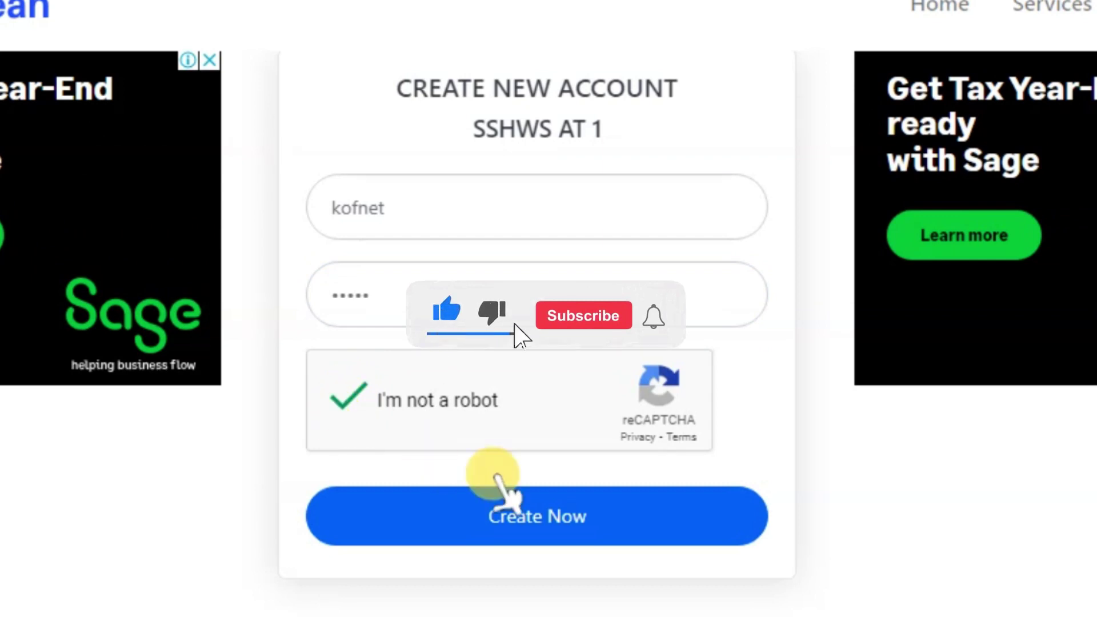
{"action": "left_click", "coordinate": [561, 507]}
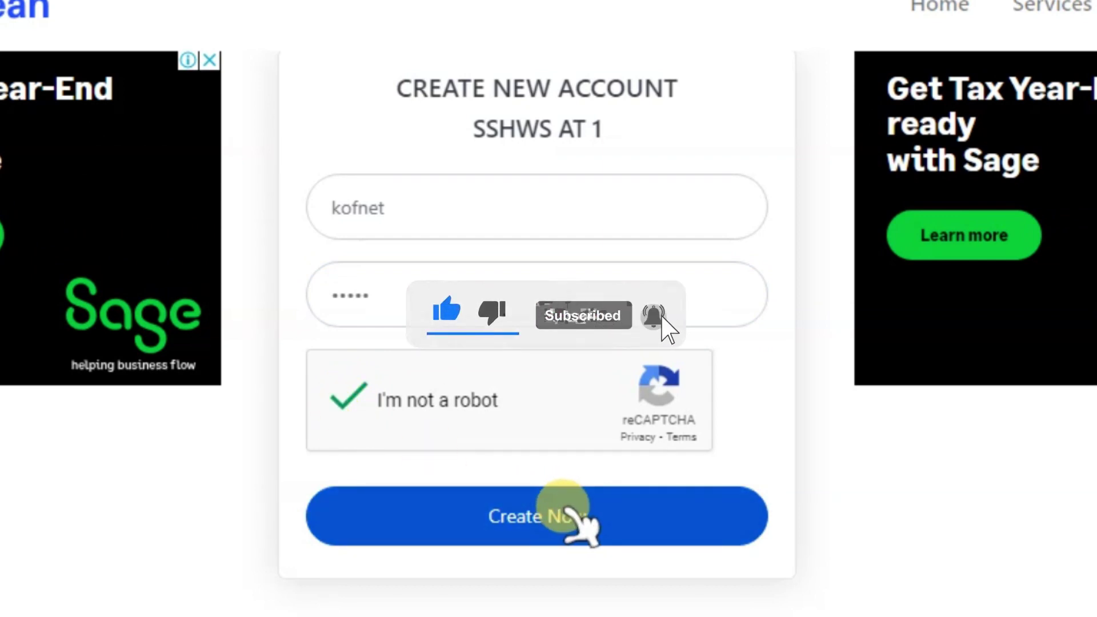
{"action": "left_click", "coordinate": [728, 498]}
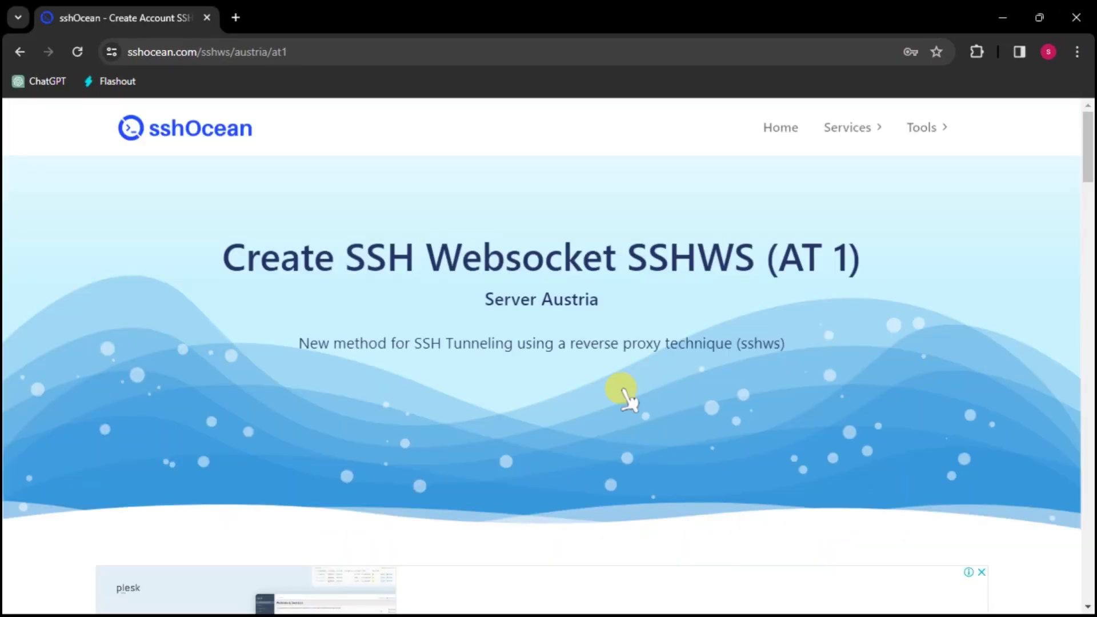
Scroll to the new account's details and copy the first WebSocket payload.
{"action": "scroll", "coordinate": [624, 394], "scroll_direction": "down", "scroll_amount": 10}
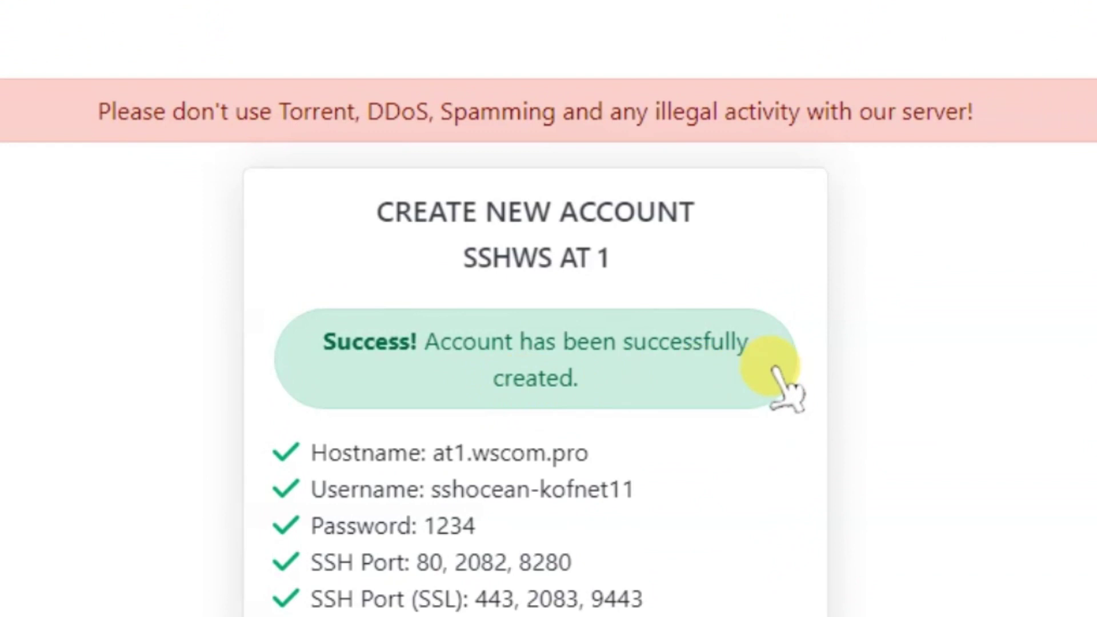
{"action": "scroll", "coordinate": [930, 343], "scroll_direction": "down", "scroll_amount": 6}
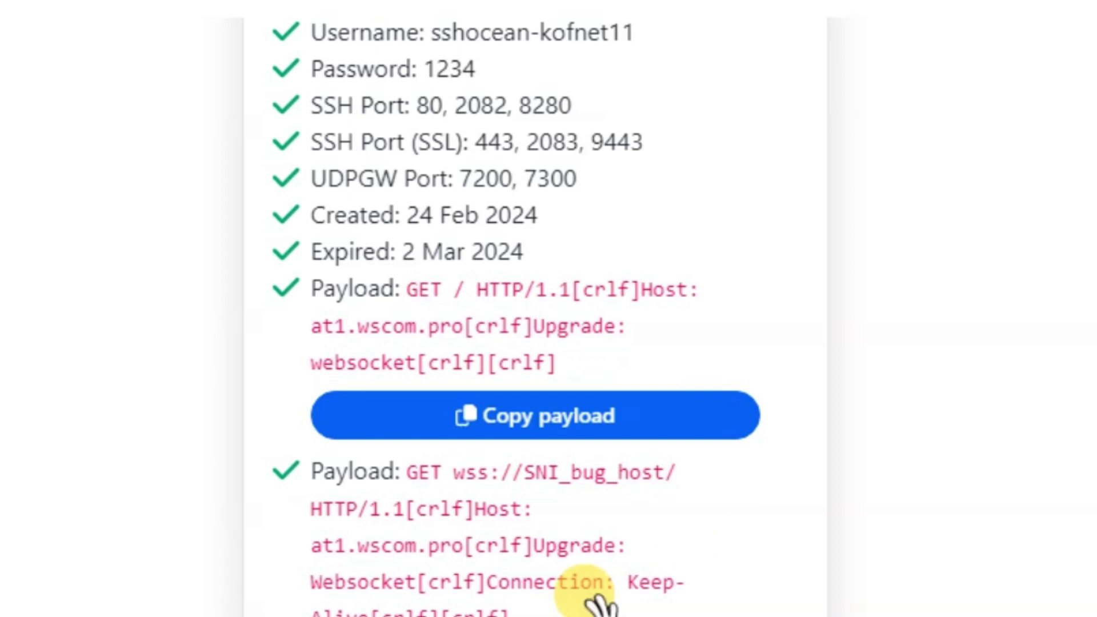
{"action": "left_click", "coordinate": [582, 420]}
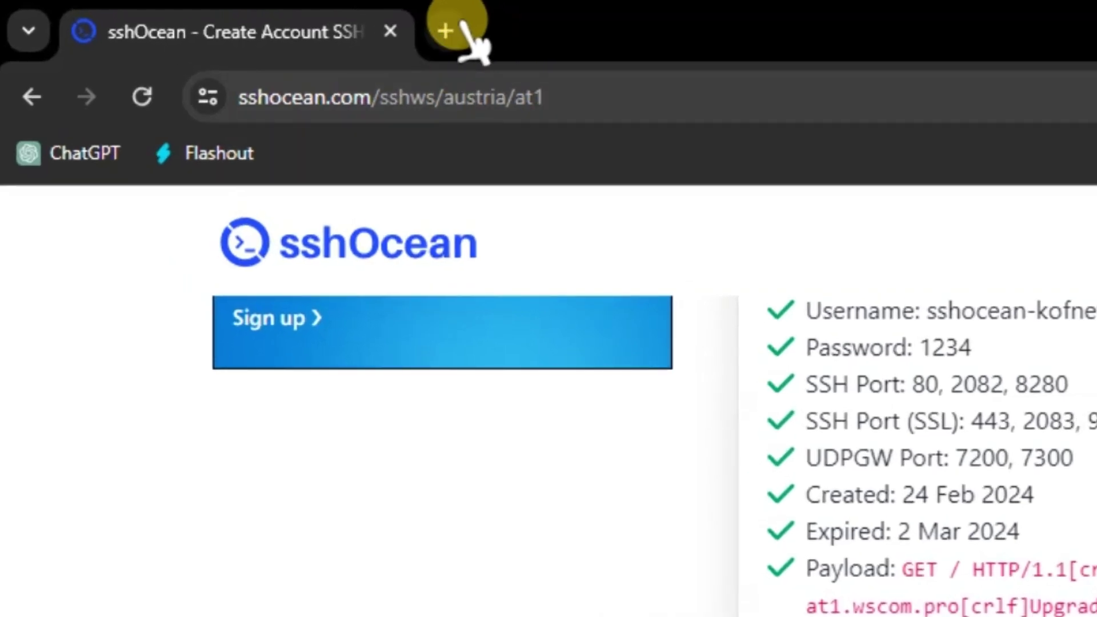
In a new tab, search Google for 'kofnet' and open the kofnet.co.za site.
{"action": "left_click", "coordinate": [457, 28]}
{"action": "type", "text": "k"}
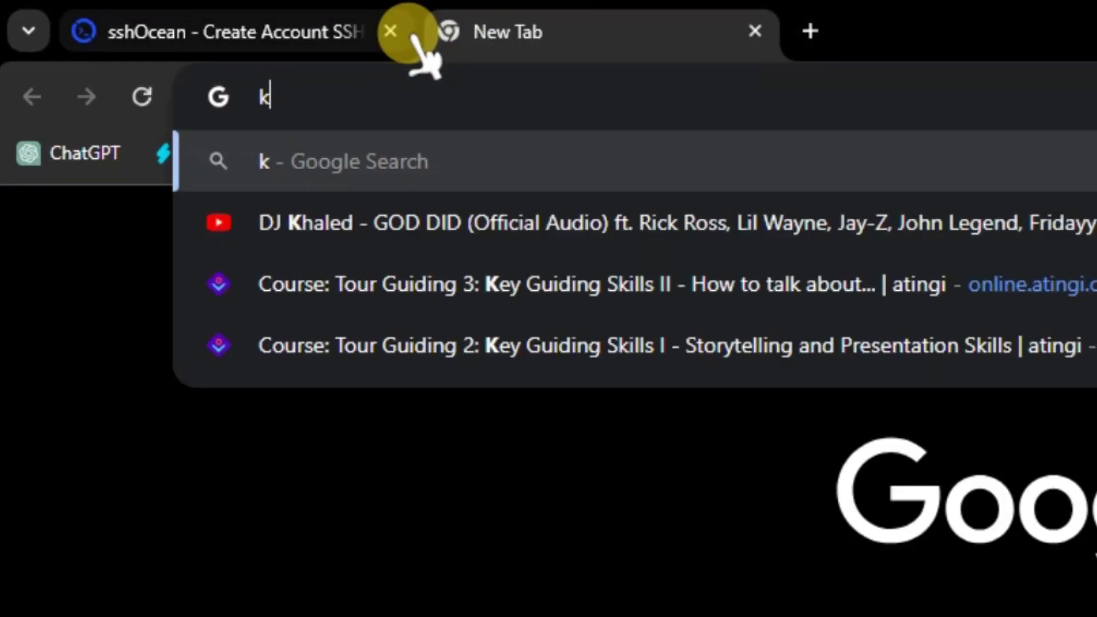
{"action": "type", "text": "ofnet"}
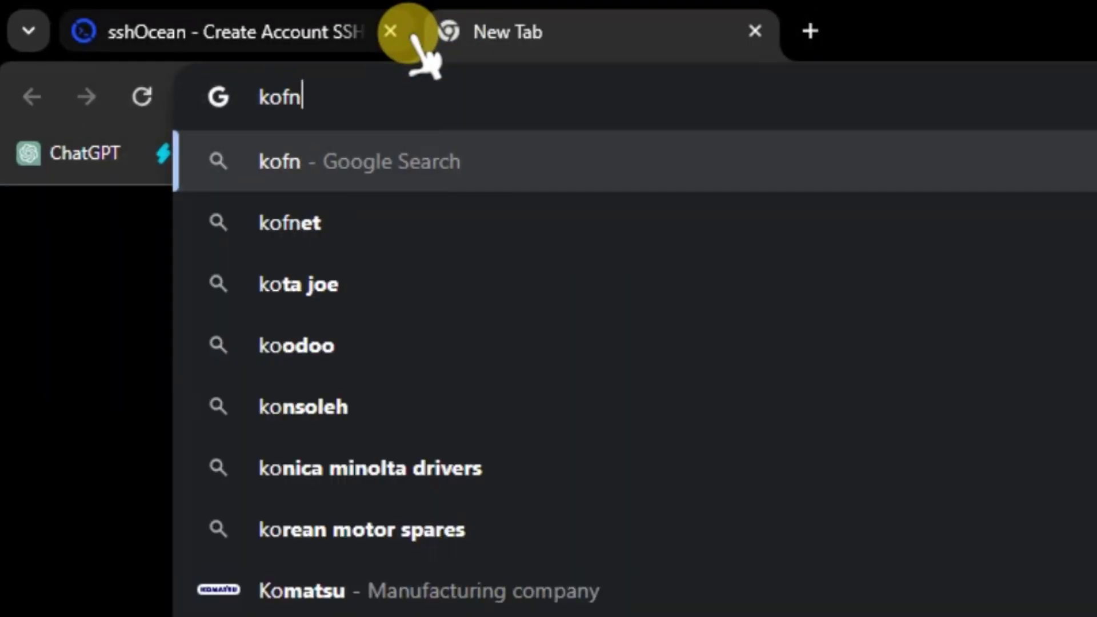
{"action": "key", "text": "Return"}
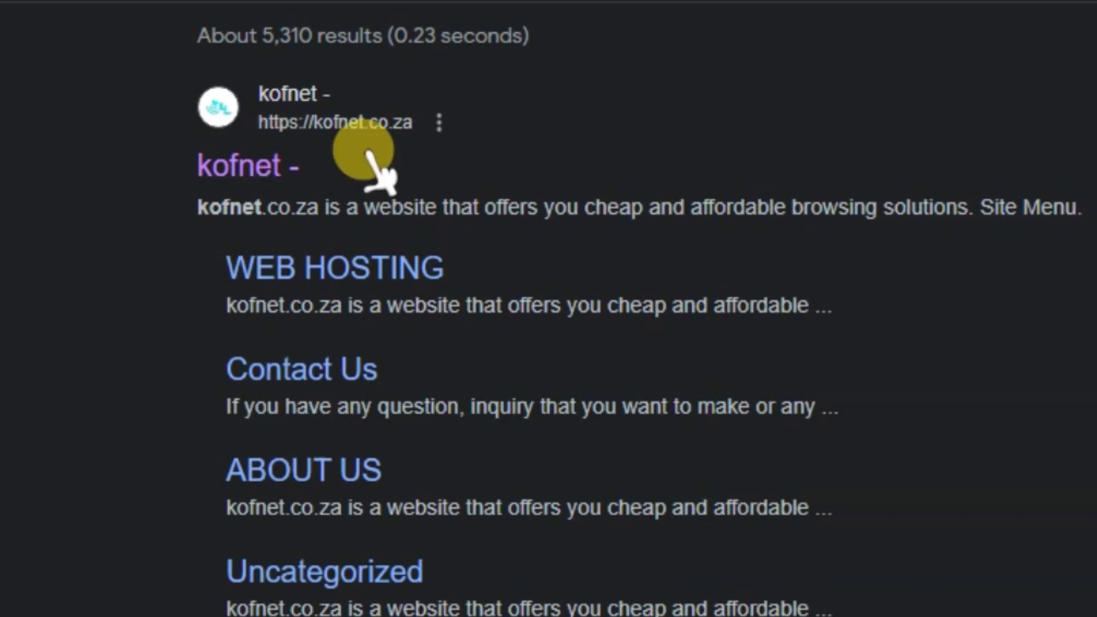
{"action": "left_click", "coordinate": [298, 149]}
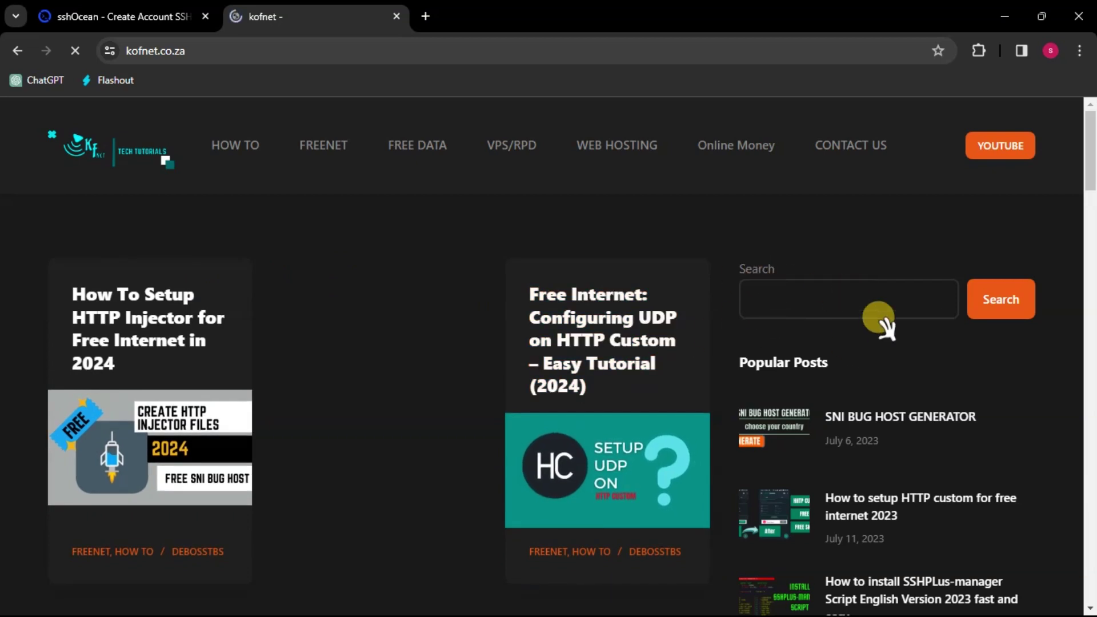
Search the kofnet site for 'sni', open the SNI BUG HOST GENERATOR post and dismiss the ad.
{"action": "left_click", "coordinate": [775, 298]}
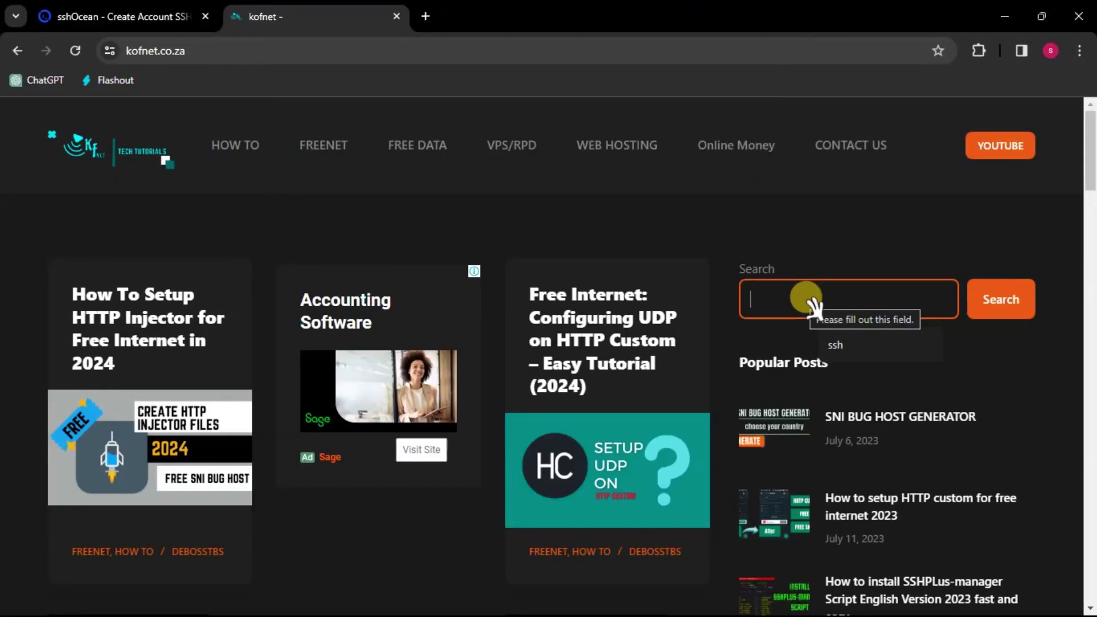
{"action": "type", "text": "sni"}
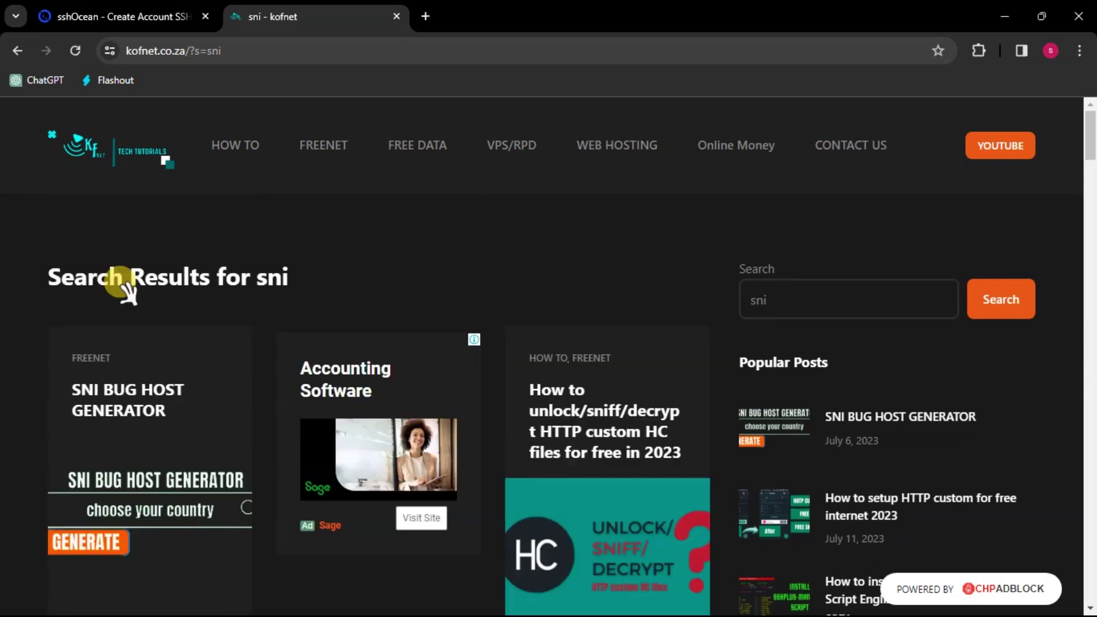
{"action": "left_click", "coordinate": [127, 397]}
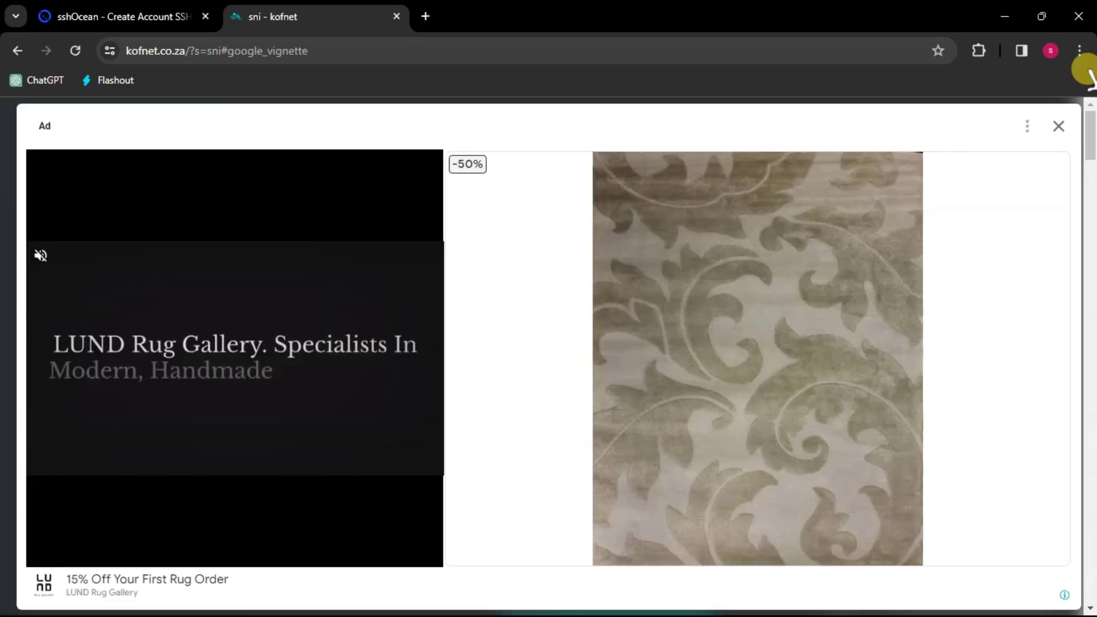
{"action": "left_click", "coordinate": [1058, 126]}
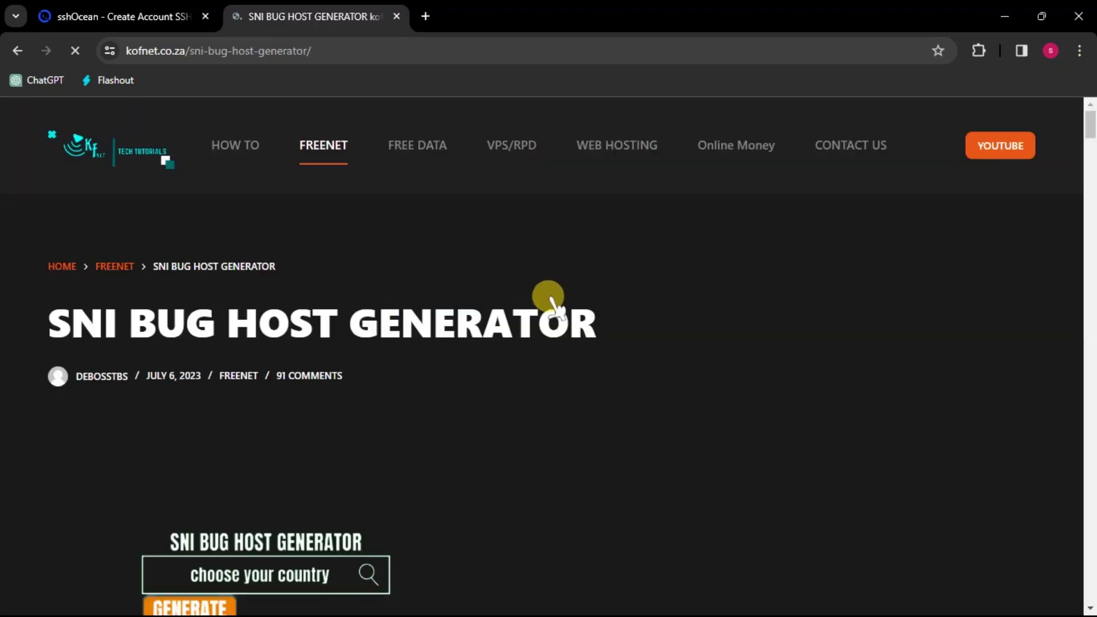
Choose South Africa in the generator's country dropdown, correcting an initial wrong pick.
{"action": "scroll", "coordinate": [551, 303], "scroll_direction": "down", "scroll_amount": 4}
{"action": "scroll", "coordinate": [557, 307], "scroll_direction": "down", "scroll_amount": 10}
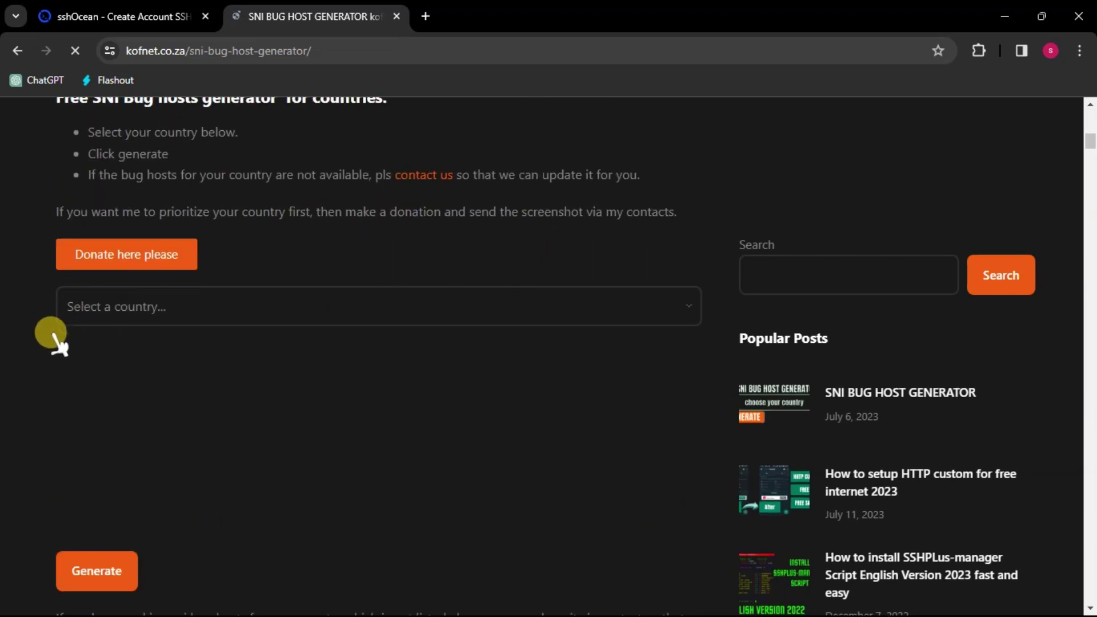
{"action": "left_click", "coordinate": [122, 309]}
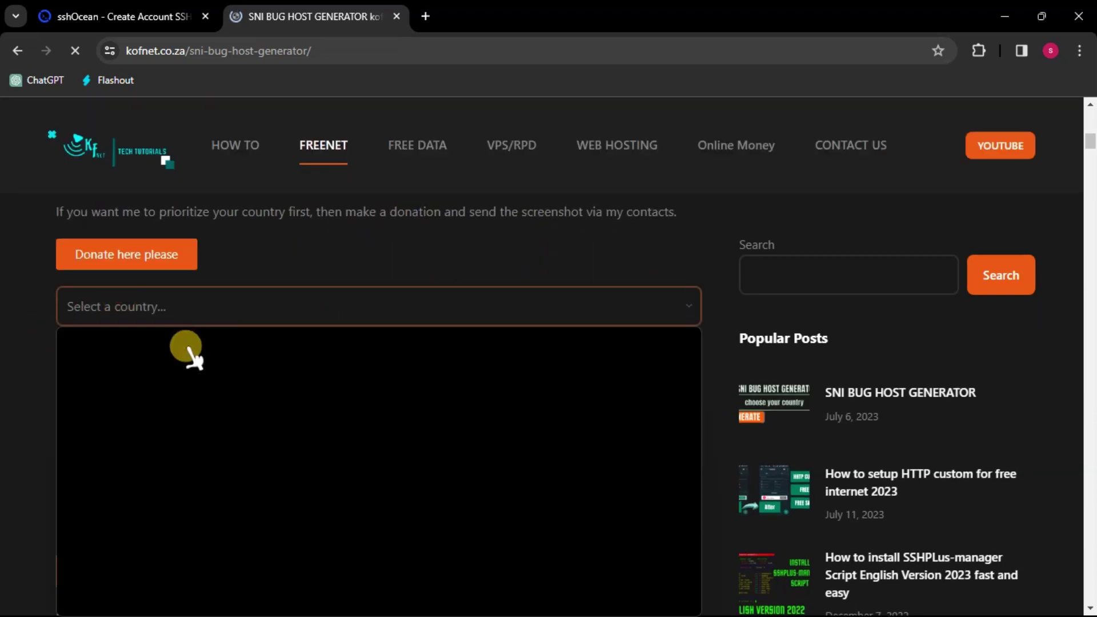
{"action": "scroll", "coordinate": [355, 417], "scroll_direction": "down", "scroll_amount": 12}
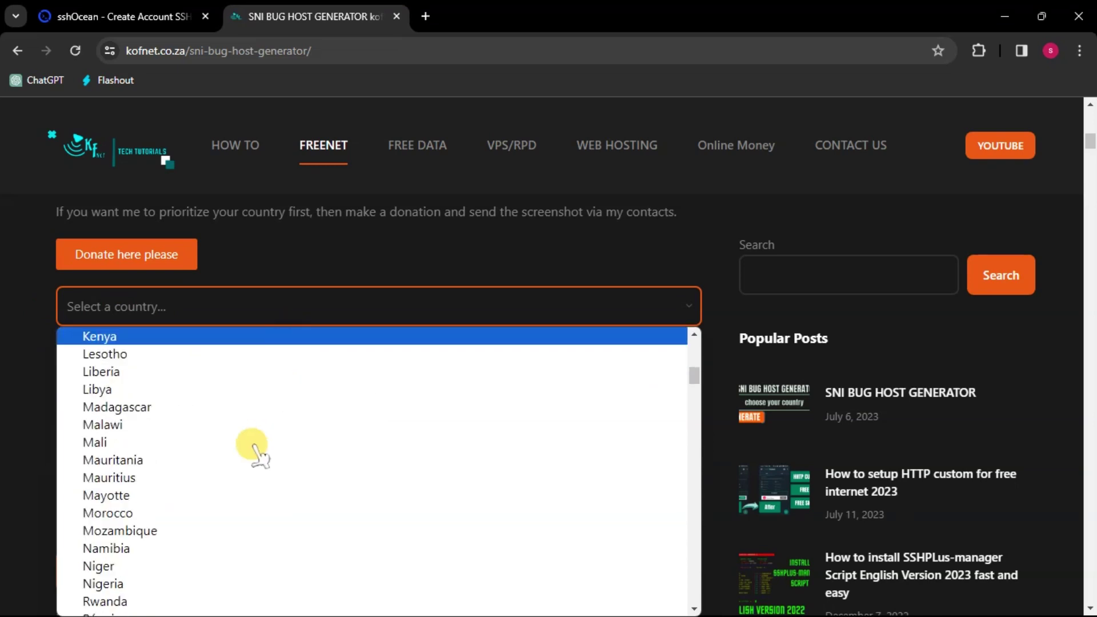
{"action": "scroll", "coordinate": [234, 463], "scroll_direction": "down", "scroll_amount": 5}
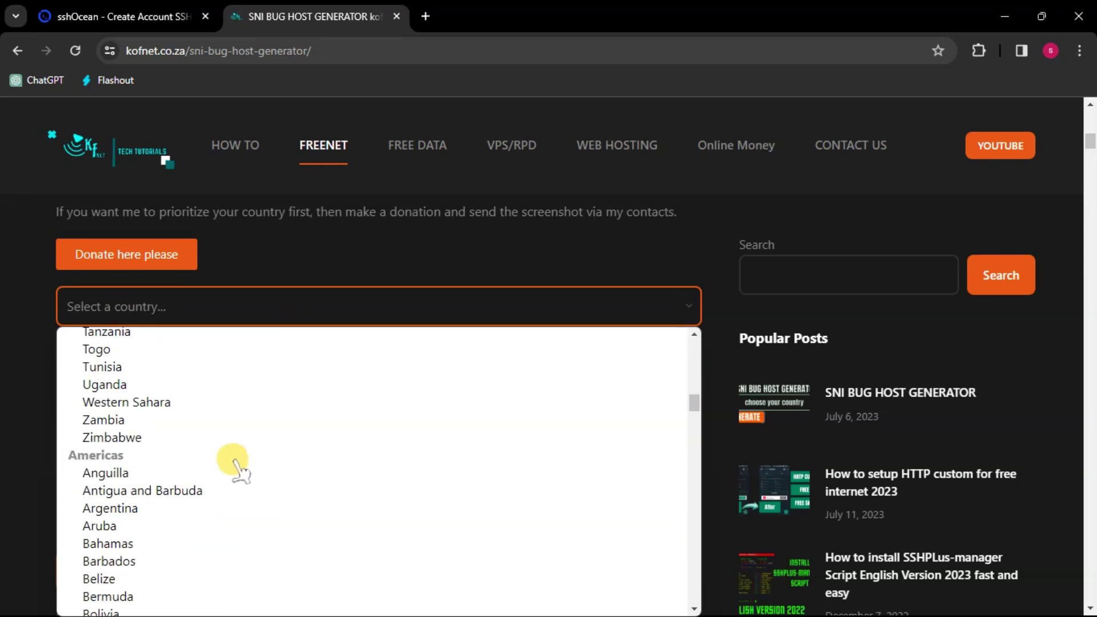
{"action": "scroll", "coordinate": [164, 437], "scroll_direction": "up", "scroll_amount": 3}
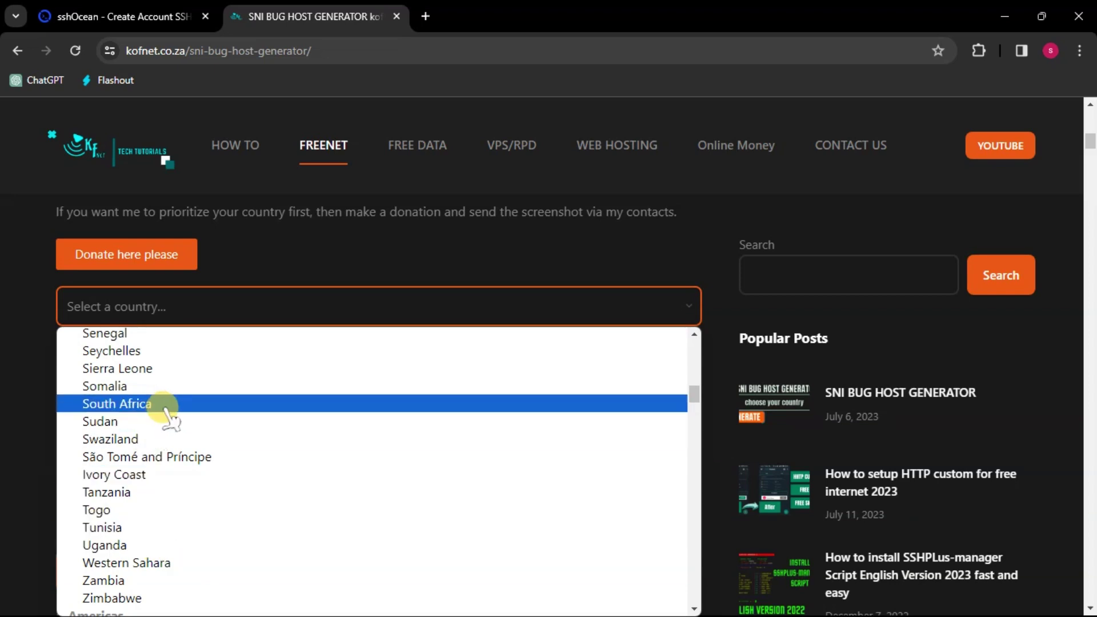
{"action": "left_click", "coordinate": [167, 387]}
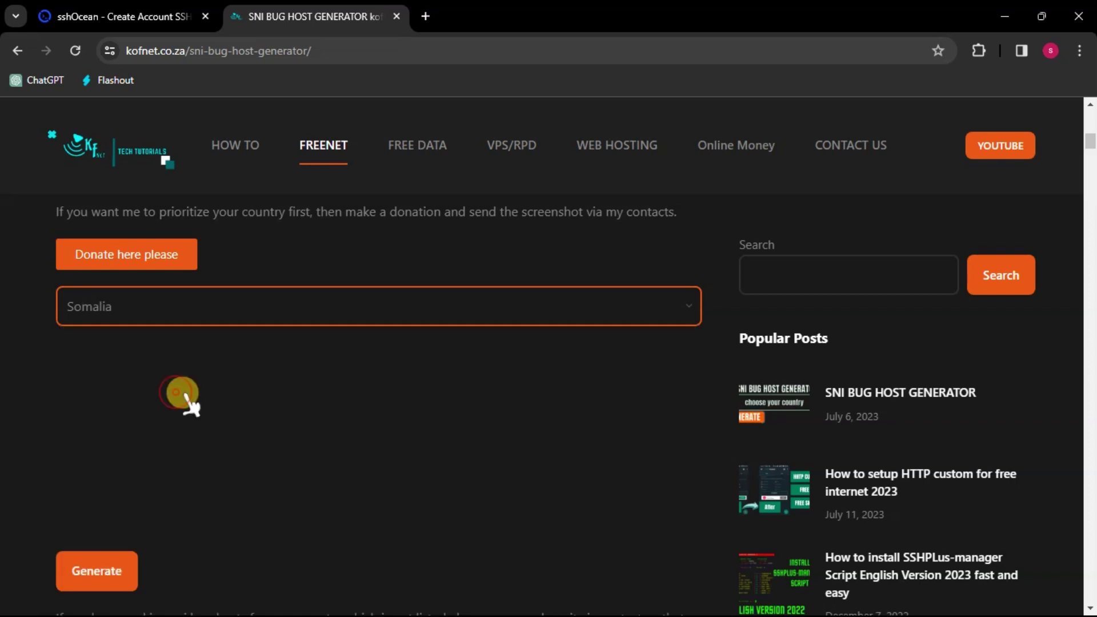
{"action": "left_click", "coordinate": [166, 303]}
{"action": "scroll", "coordinate": [149, 477], "scroll_direction": "down", "scroll_amount": 3}
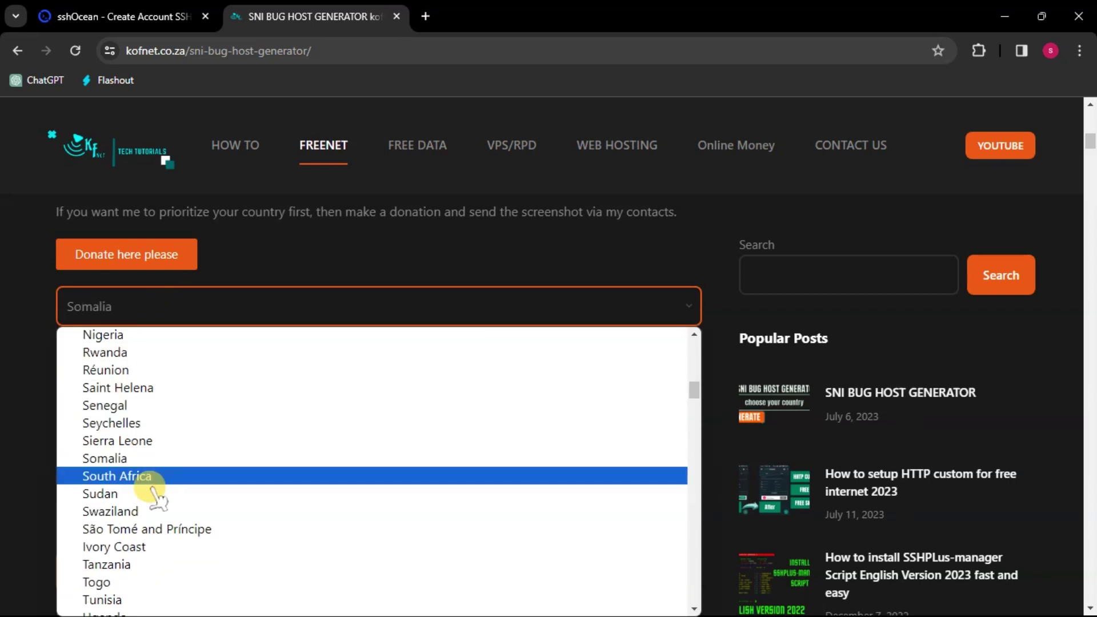
{"action": "left_click", "coordinate": [143, 468]}
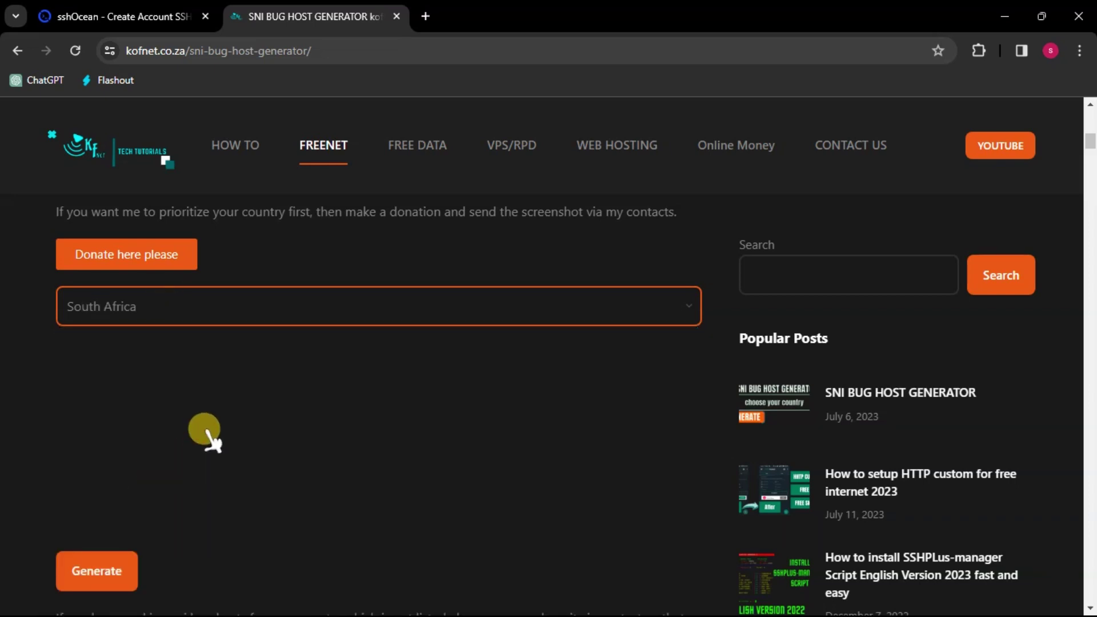
{"action": "scroll", "coordinate": [209, 437], "scroll_direction": "down", "scroll_amount": 3}
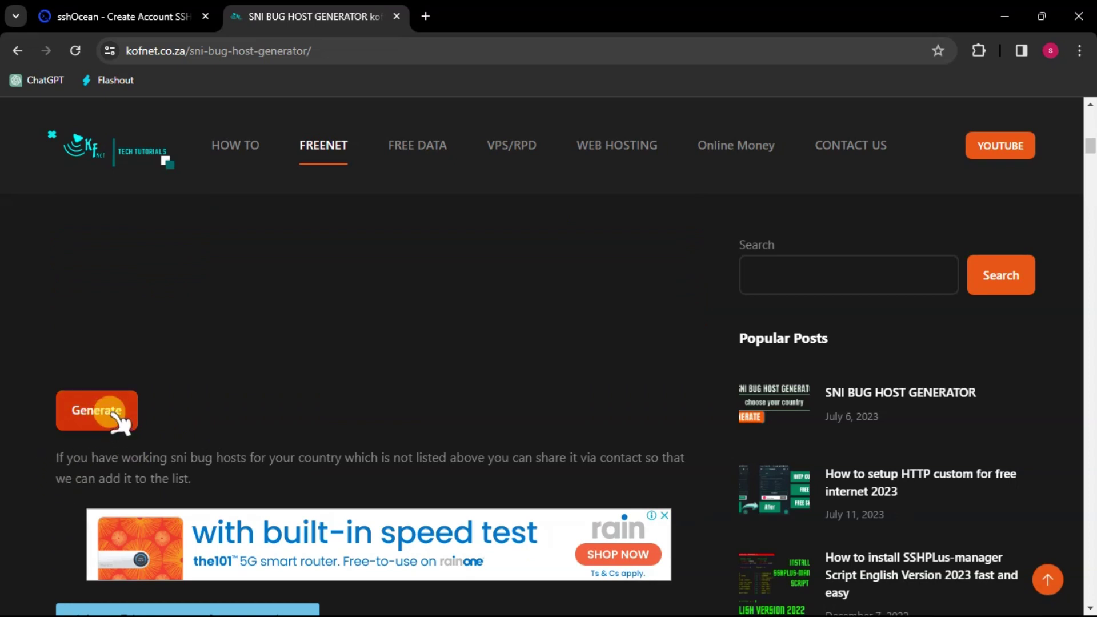
Generate the South Africa host list and copy the host onlinecms.mtn.co.za.
{"action": "left_click", "coordinate": [110, 411]}
{"action": "scroll", "coordinate": [196, 392], "scroll_direction": "down", "scroll_amount": 1}
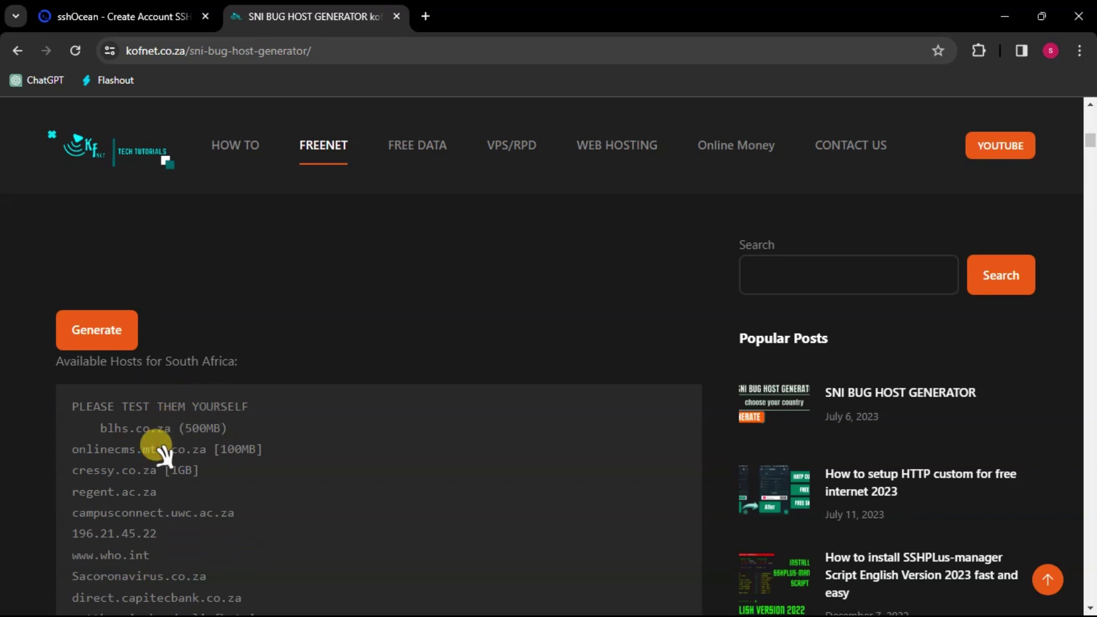
{"action": "left_click", "coordinate": [96, 445]}
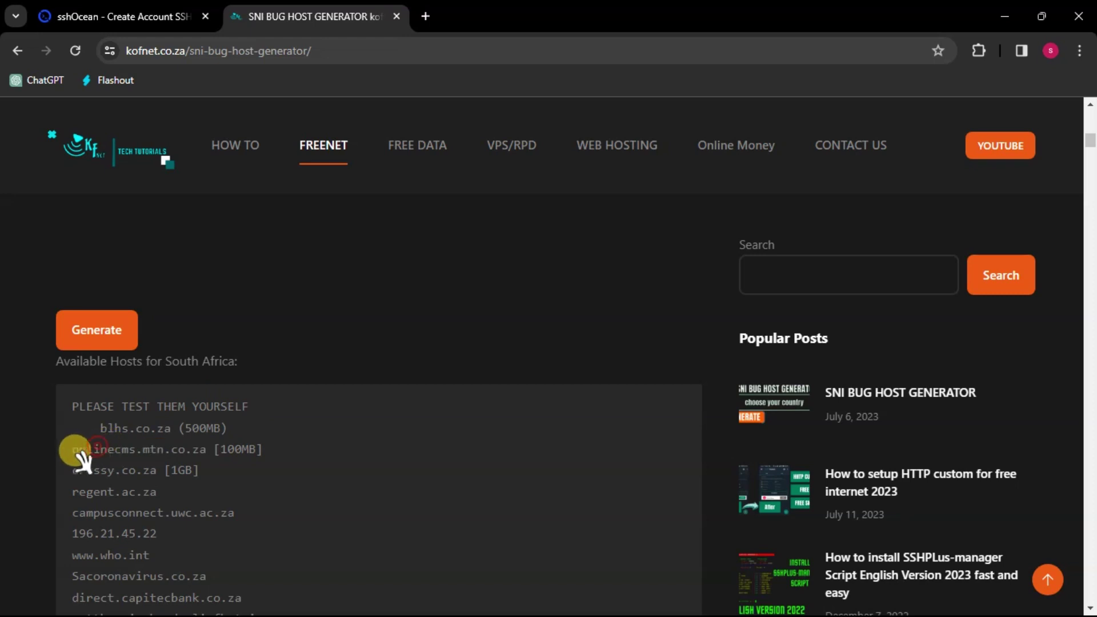
{"action": "left_click_drag", "start_coordinate": [73, 450], "coordinate": [208, 455]}
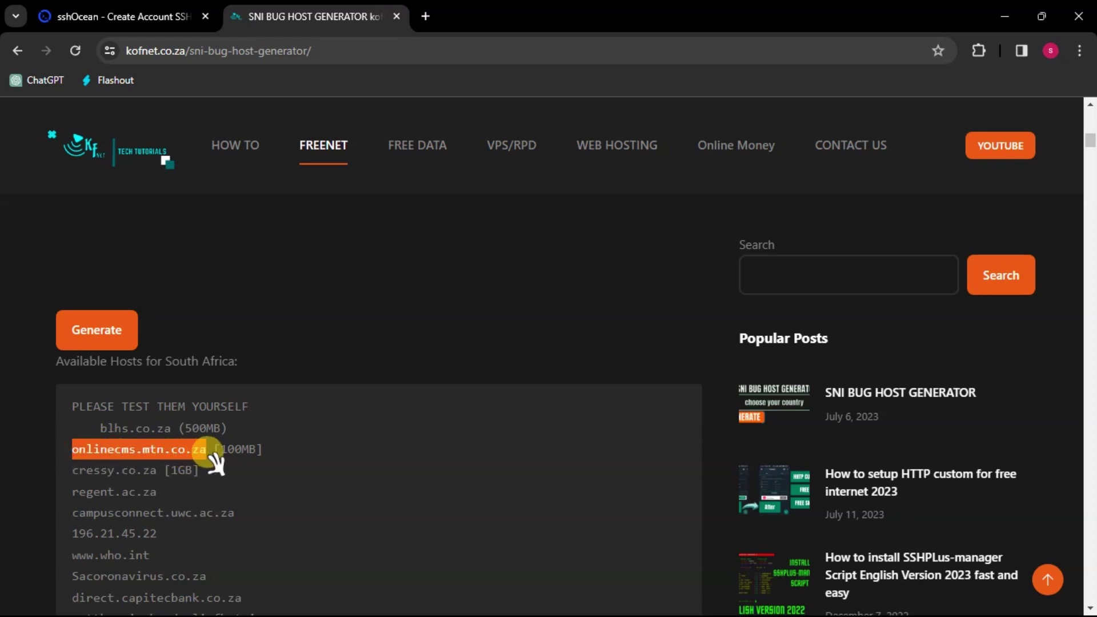
{"action": "right_click", "coordinate": [190, 449]}
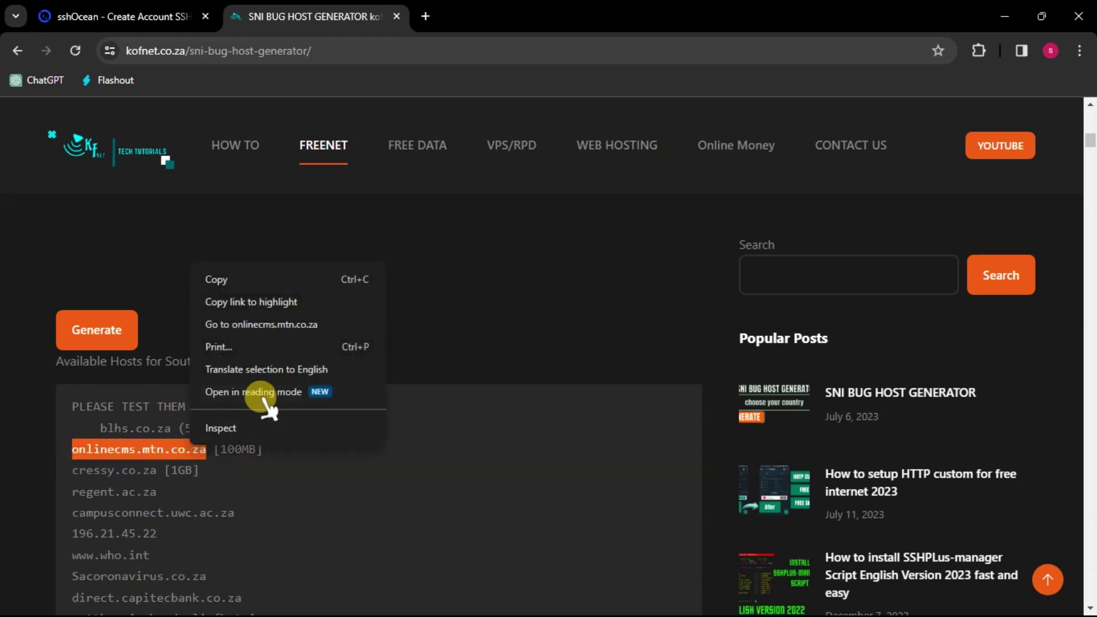
{"action": "left_click", "coordinate": [270, 279]}
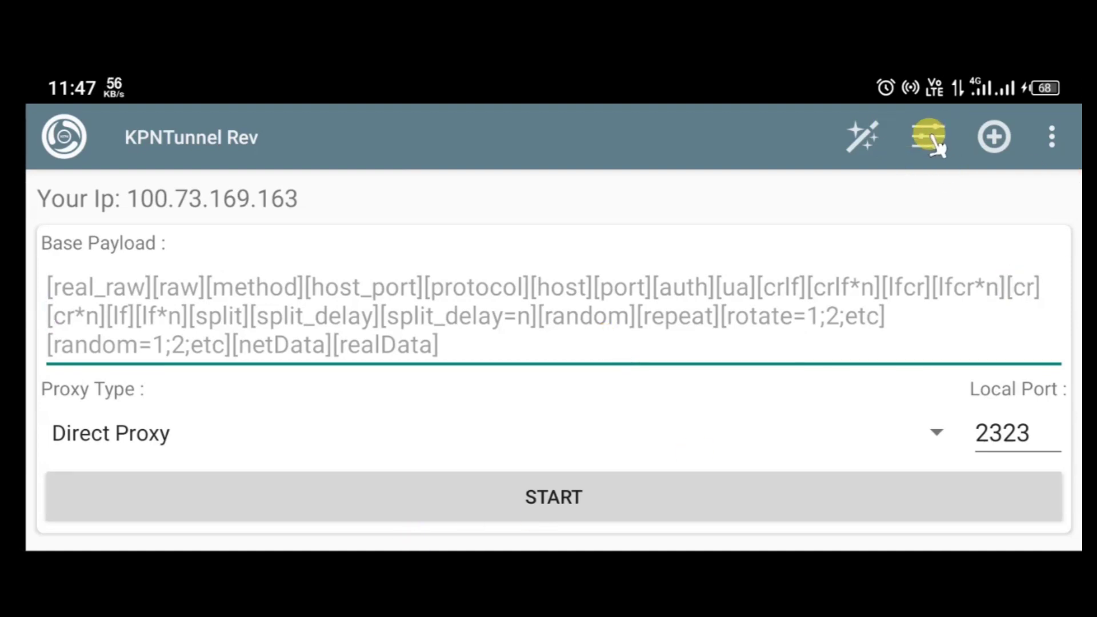
Open KPNTunnel Rev's Settings screen, where SSH Tunnel is enabled with TLS and Secure Random.
{"action": "left_click", "coordinate": [345, 311]}
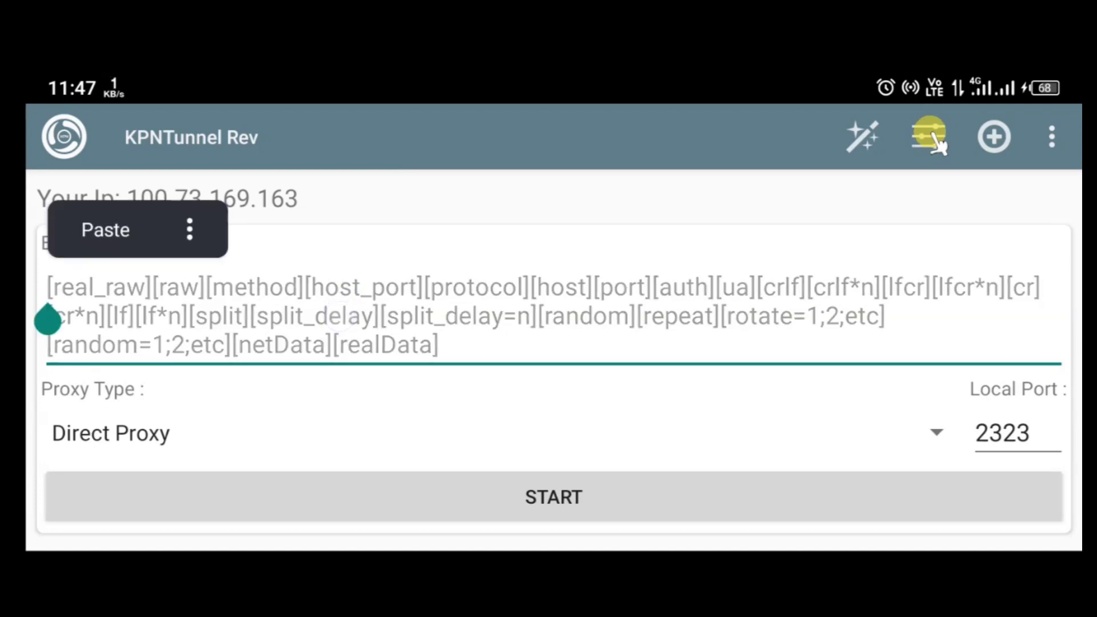
{"action": "left_click", "coordinate": [929, 138]}
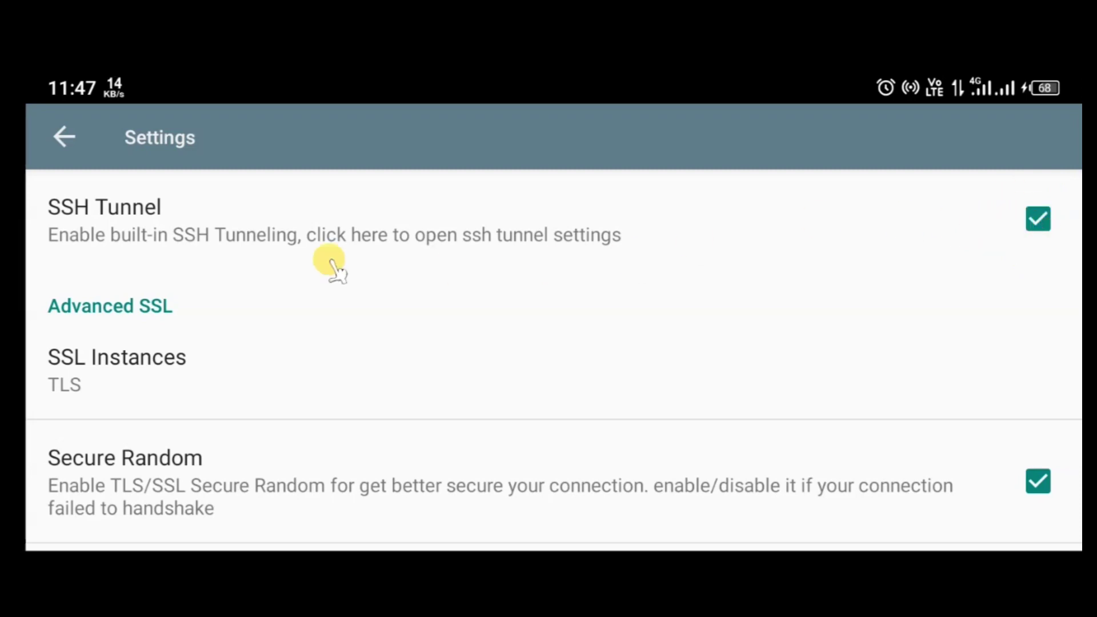
Enter onlinecms.mtn.co.za as the SSH Tunnel Host / IP and confirm it.
{"action": "left_click", "coordinate": [173, 214]}
{"action": "left_click", "coordinate": [117, 280]}
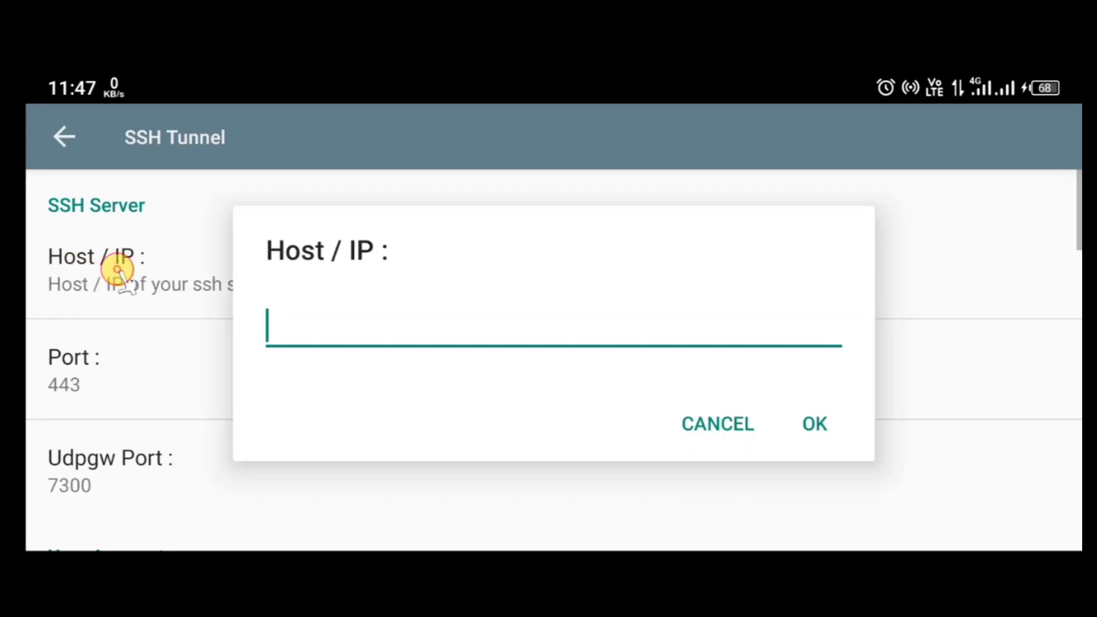
{"action": "left_click", "coordinate": [311, 328]}
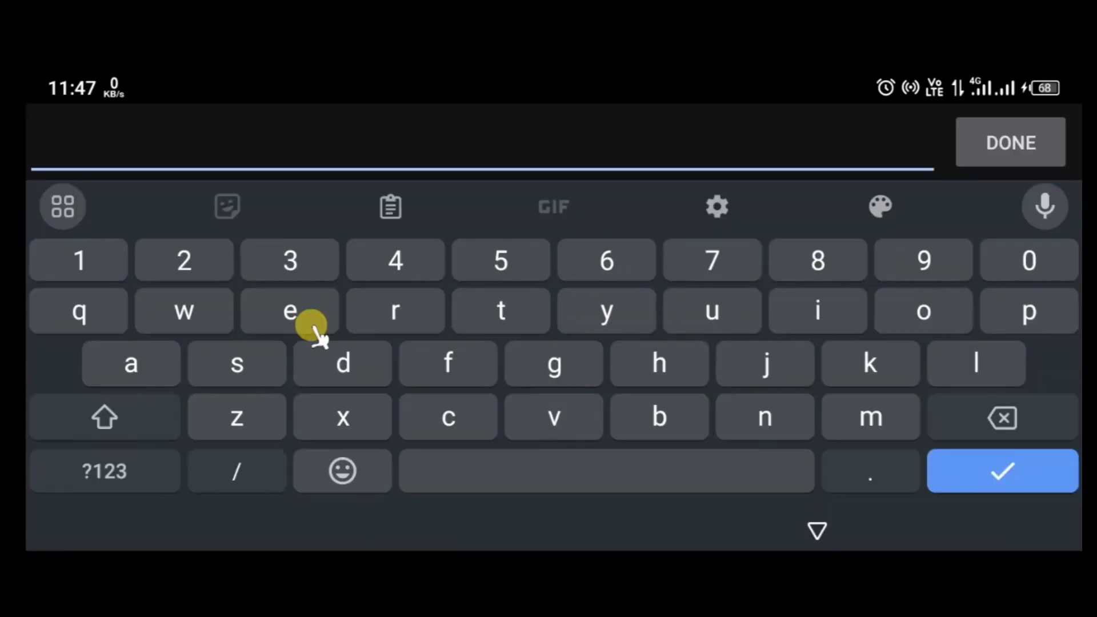
{"action": "type", "text": "onlinecms.mtn.co.za"}
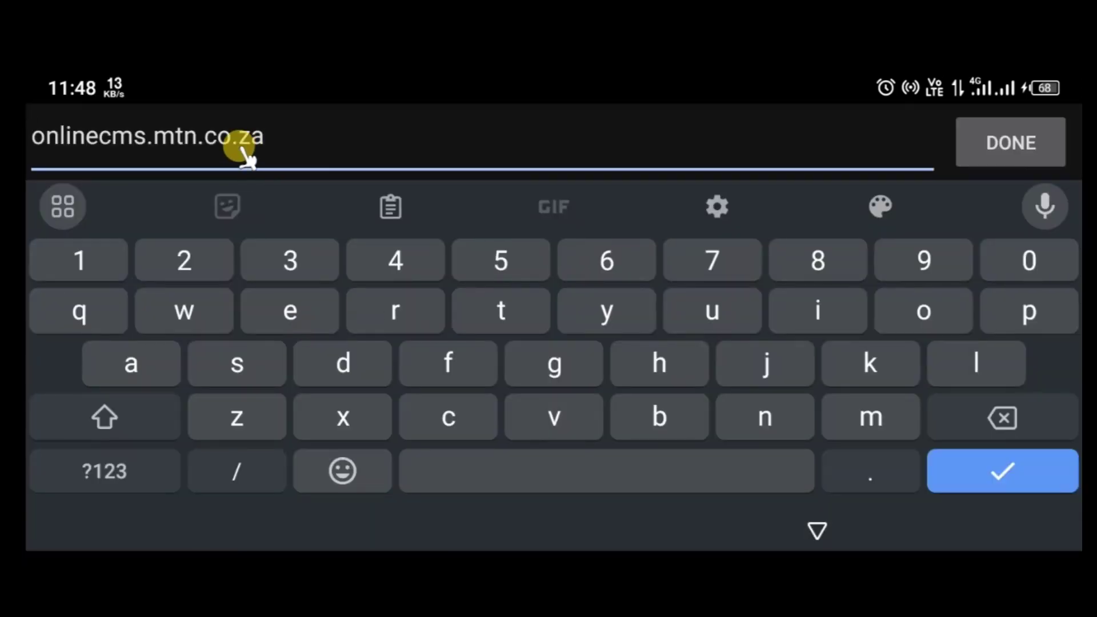
{"action": "left_click", "coordinate": [1023, 145]}
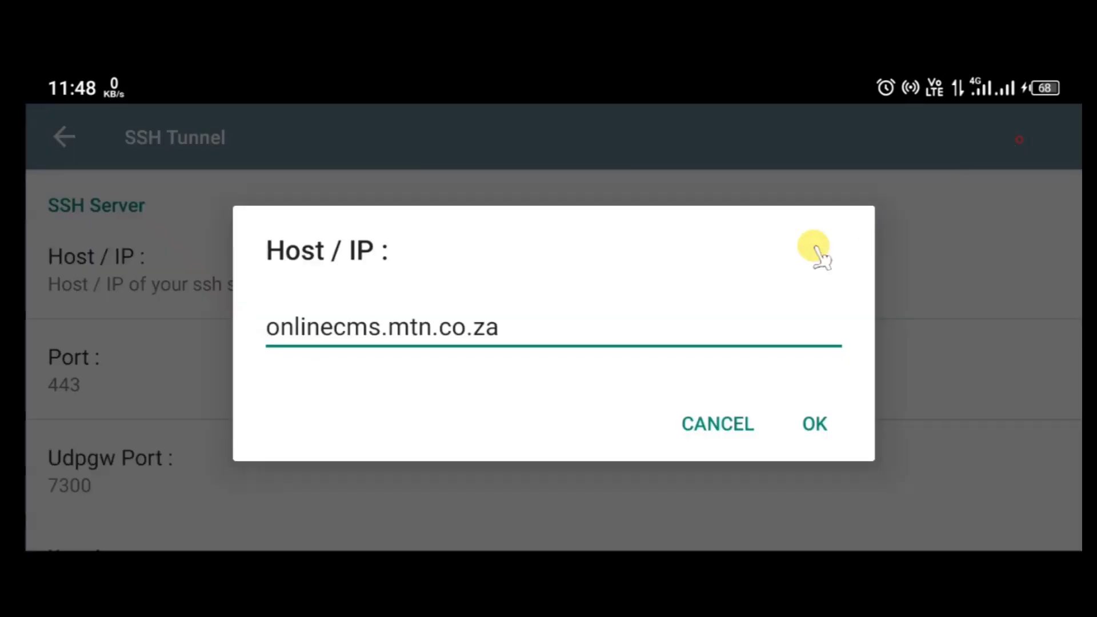
{"action": "left_click", "coordinate": [815, 423]}
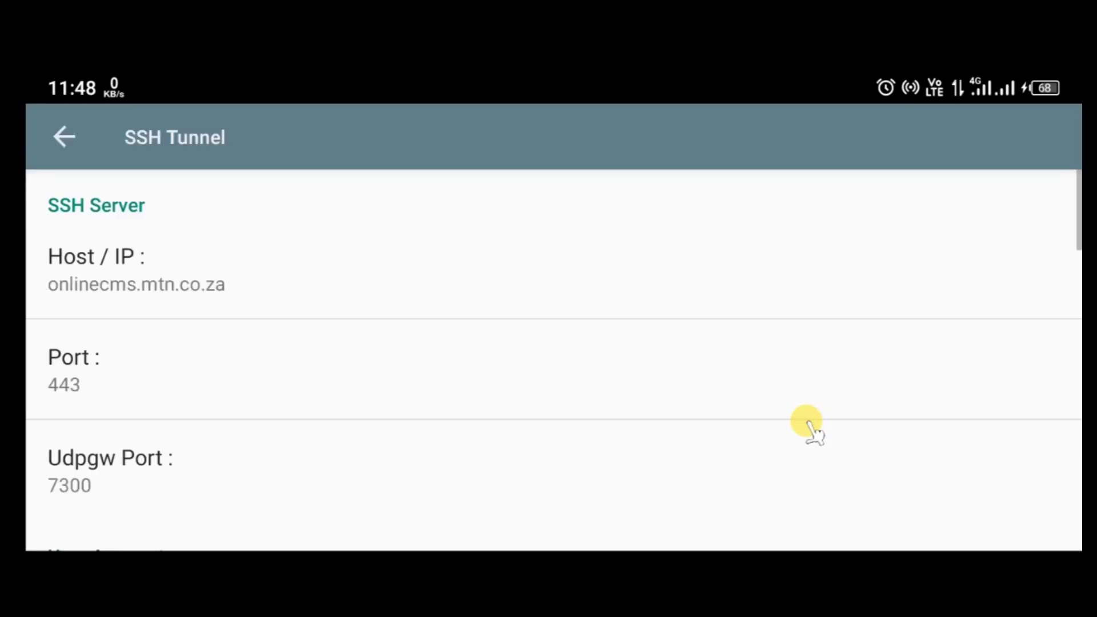
{"action": "left_click_drag", "start_coordinate": [539, 489], "coordinate": [510, 237]}
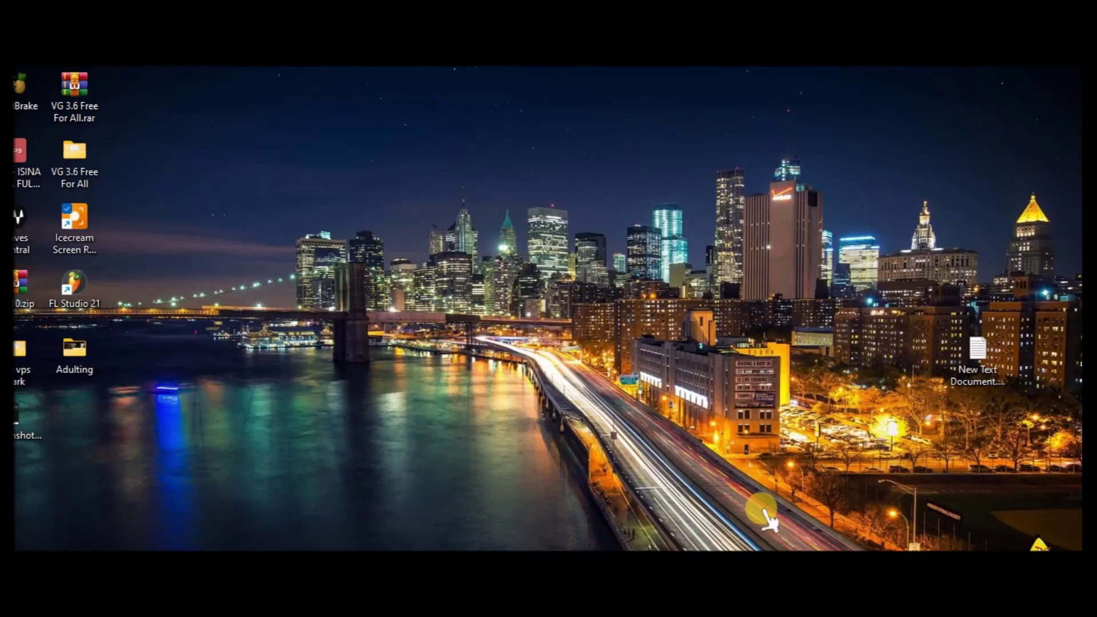
Copy the new account's username from the sshOcean account details page, then show the desktop.
{"action": "left_click", "coordinate": [733, 540]}
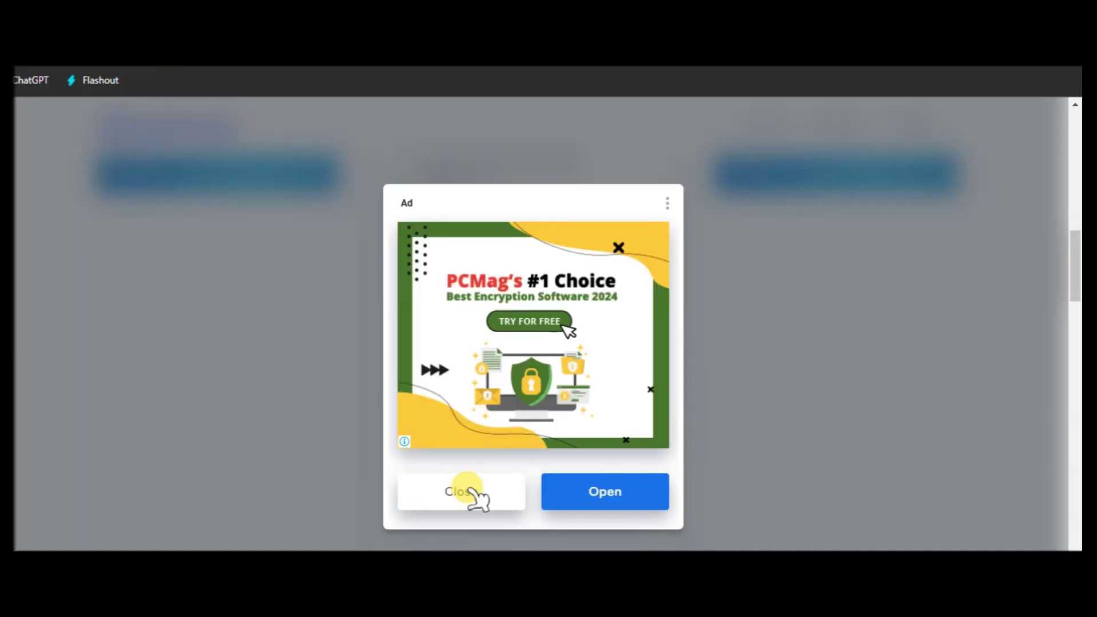
{"action": "left_click", "coordinate": [469, 490]}
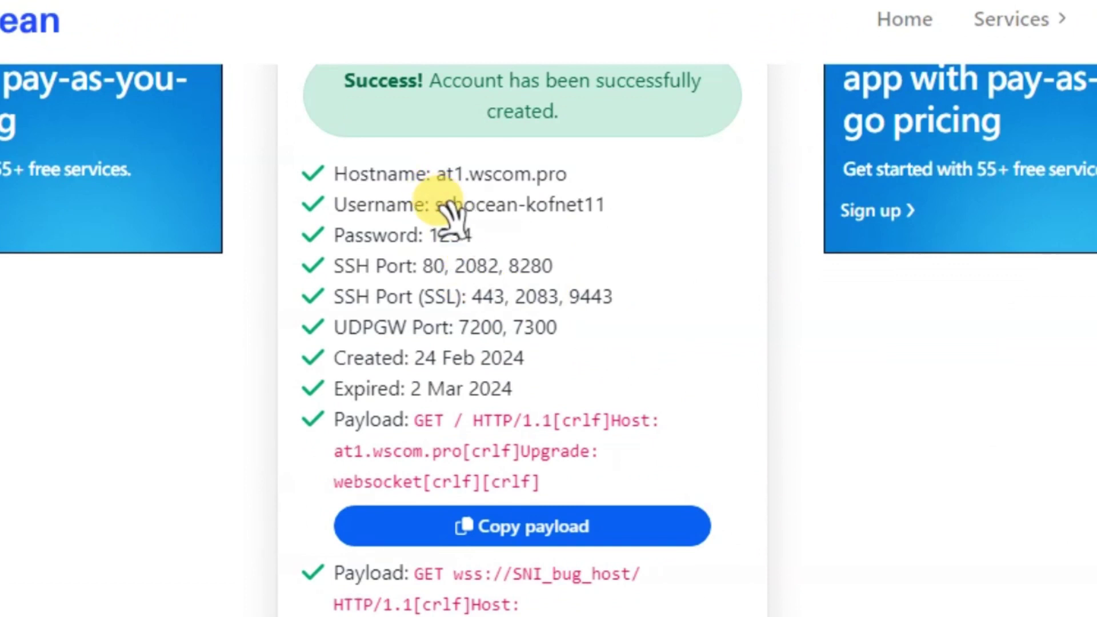
{"action": "left_click_drag", "start_coordinate": [434, 202], "coordinate": [606, 195]}
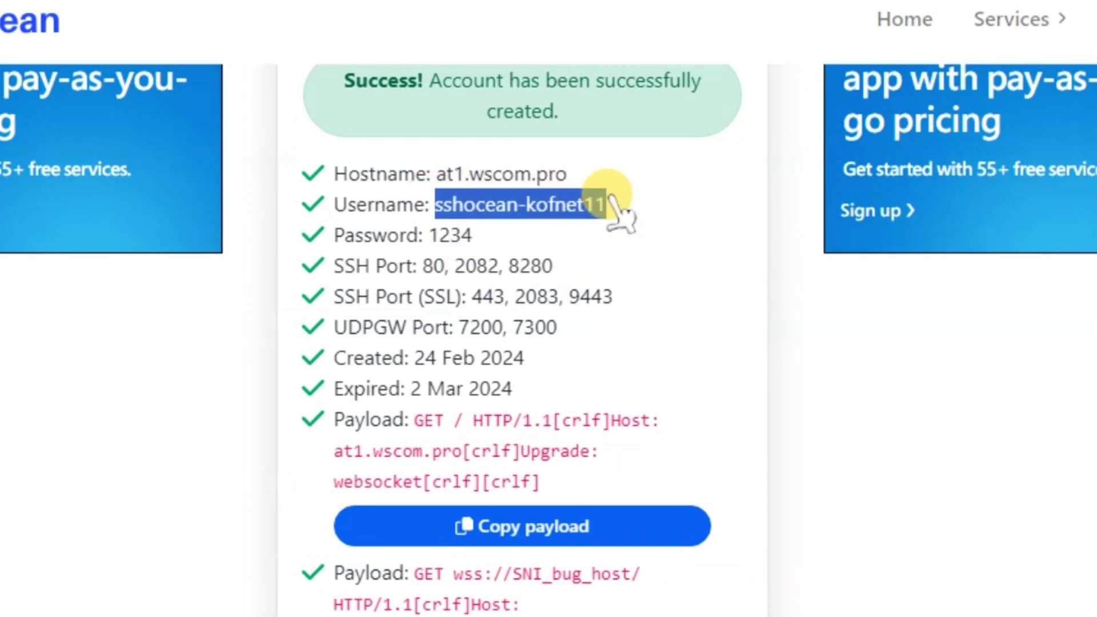
{"action": "right_click", "coordinate": [578, 198]}
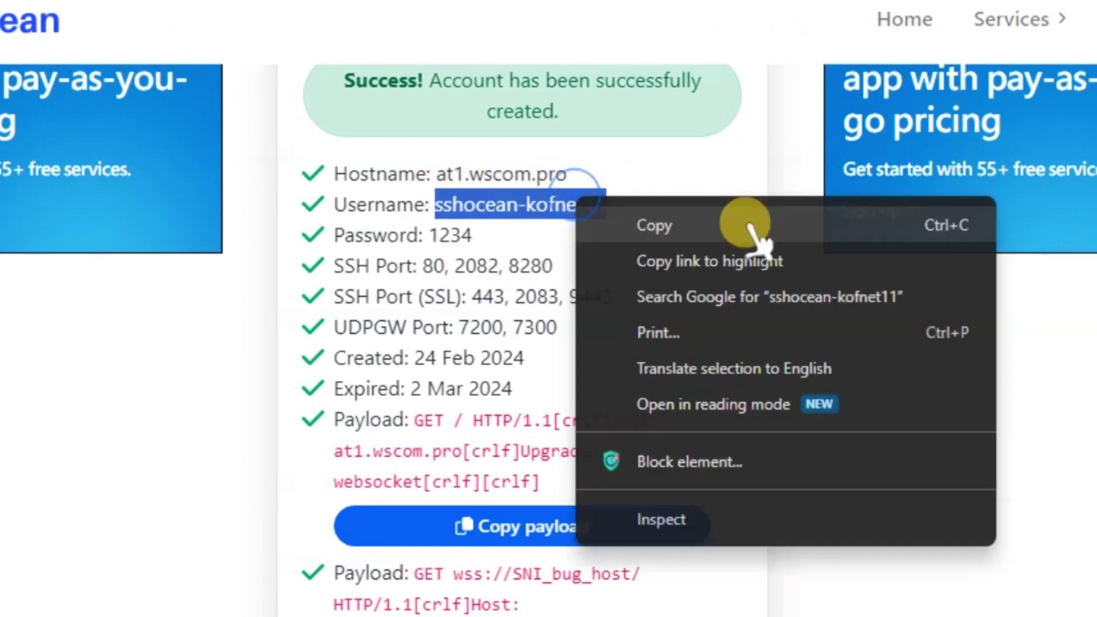
{"action": "left_click", "coordinate": [741, 226]}
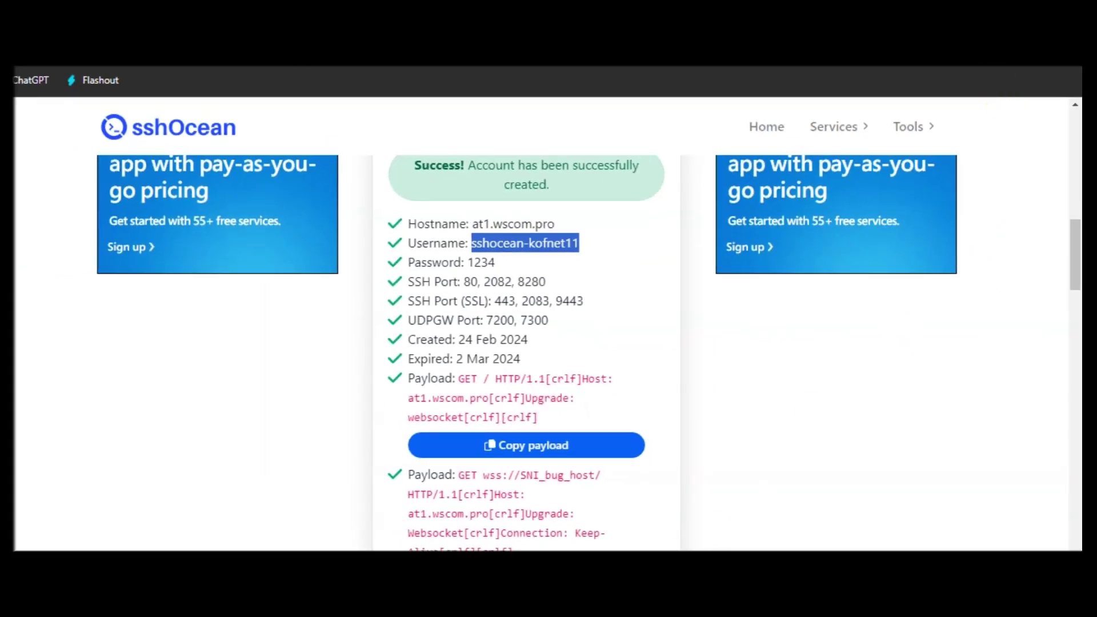
{"action": "key", "text": "super+d"}
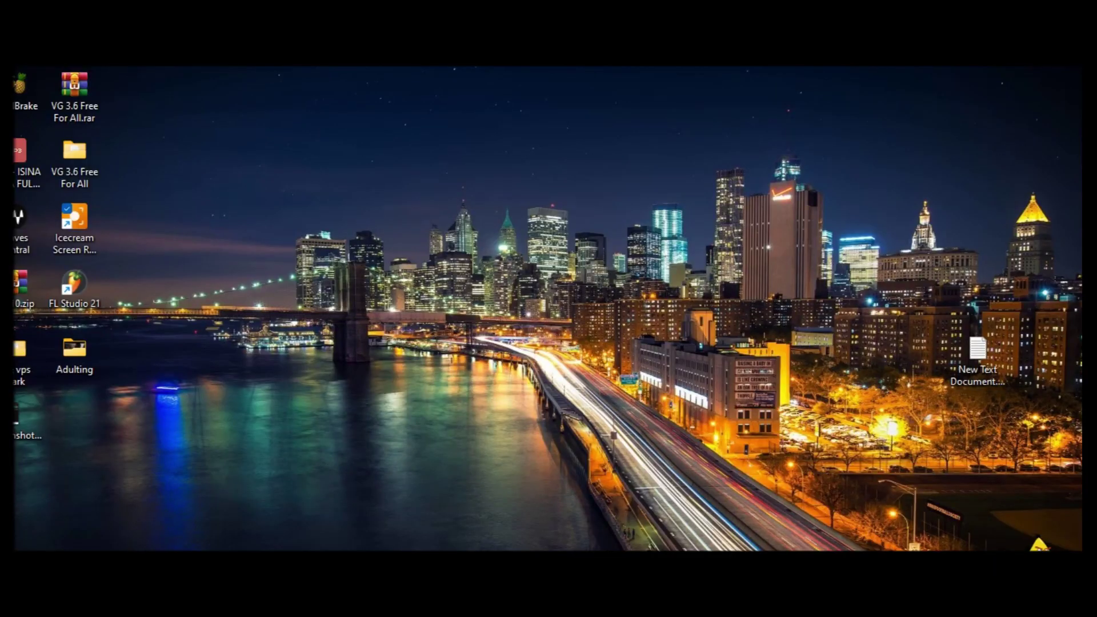
Paste the copied sshOcean username into the SSH Tunnel username field and confirm it.
{"action": "left_click", "coordinate": [749, 514]}
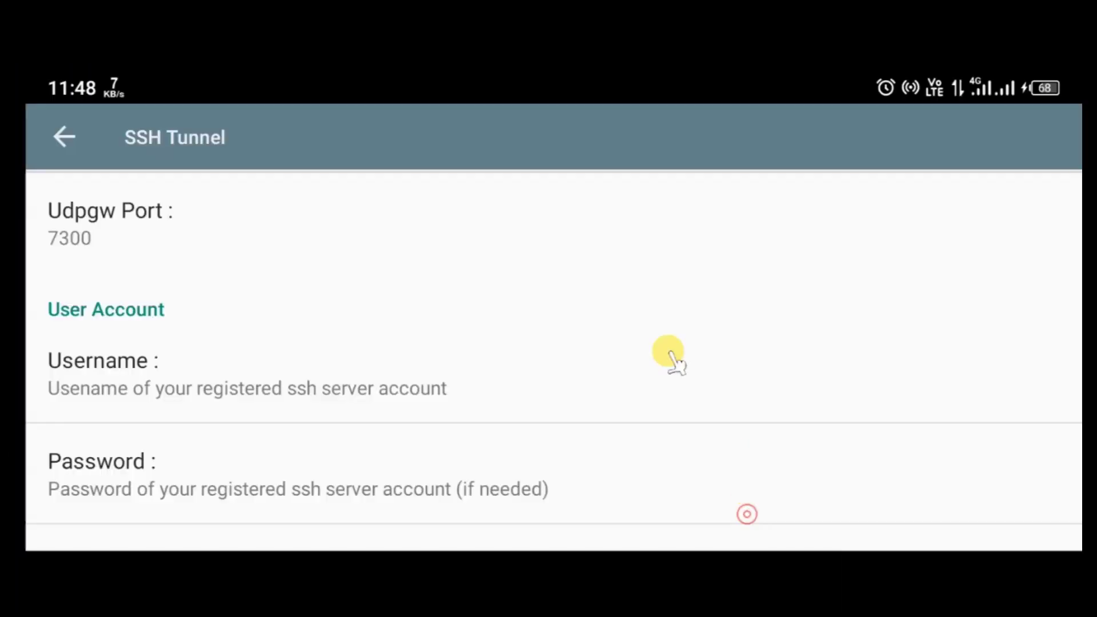
{"action": "left_click", "coordinate": [197, 391]}
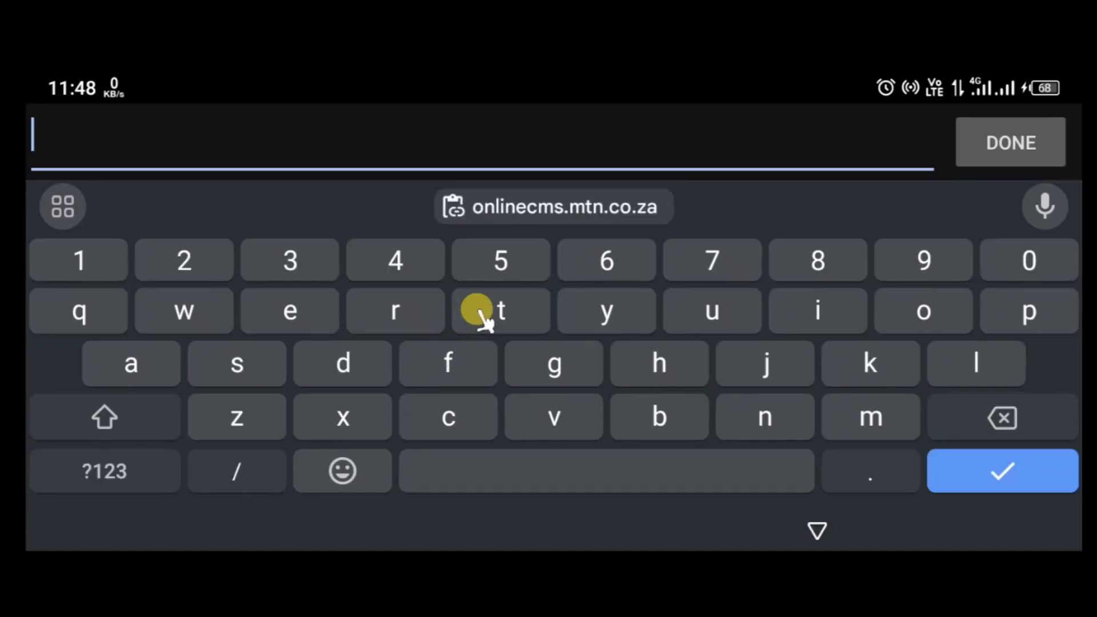
{"action": "key", "text": "ctrl+v"}
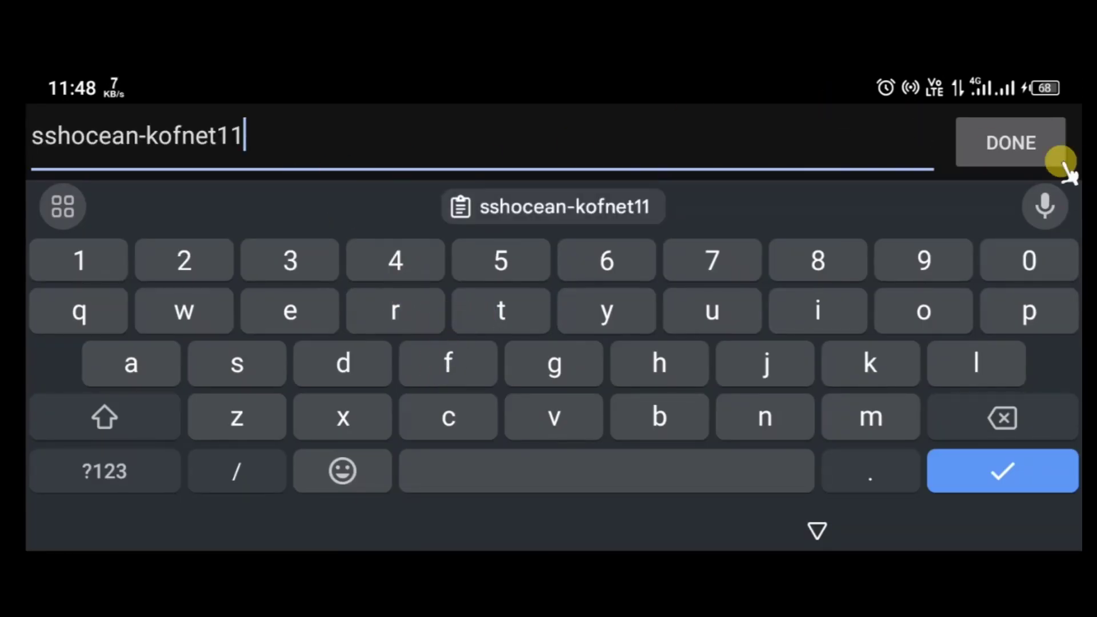
{"action": "left_click", "coordinate": [1035, 144]}
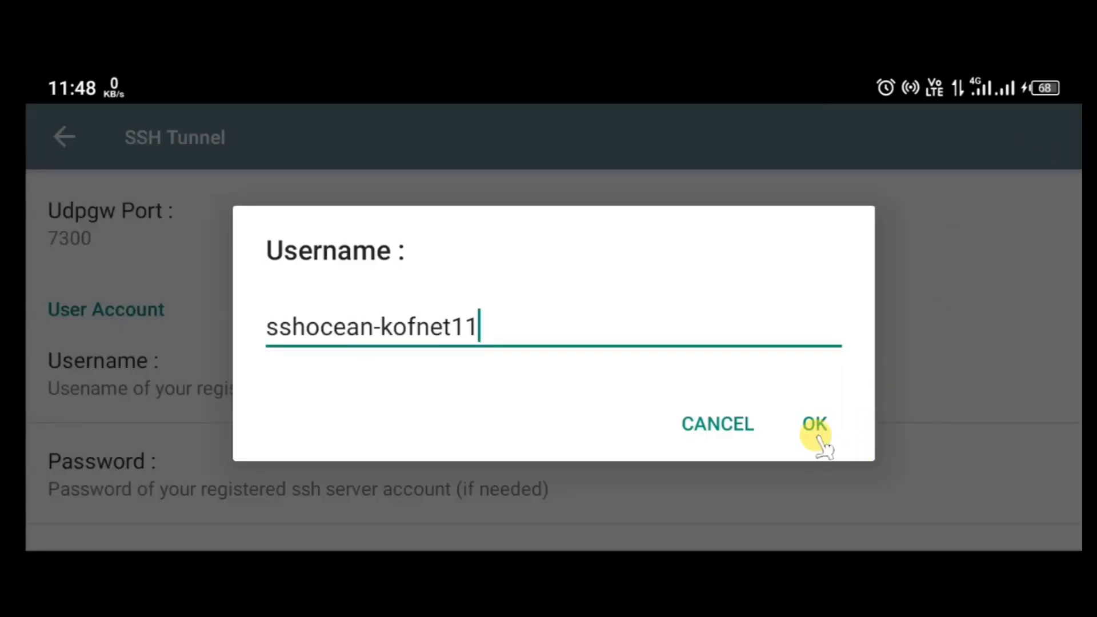
{"action": "left_click", "coordinate": [816, 424]}
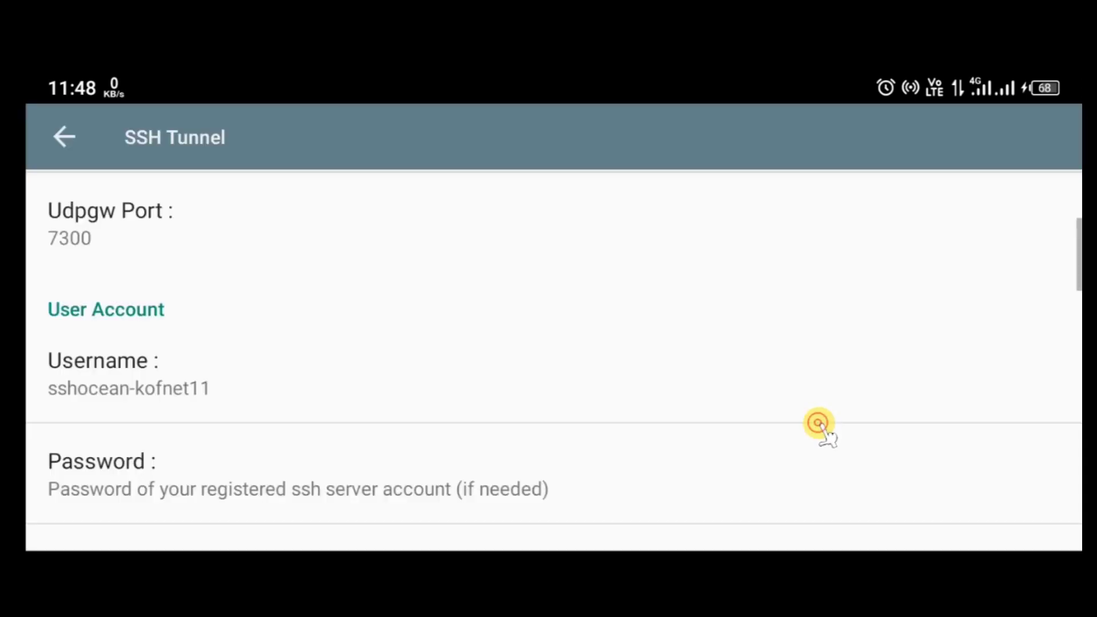
Enter the sshOcean account password and re-save it as the four-character password.
{"action": "left_click", "coordinate": [557, 497]}
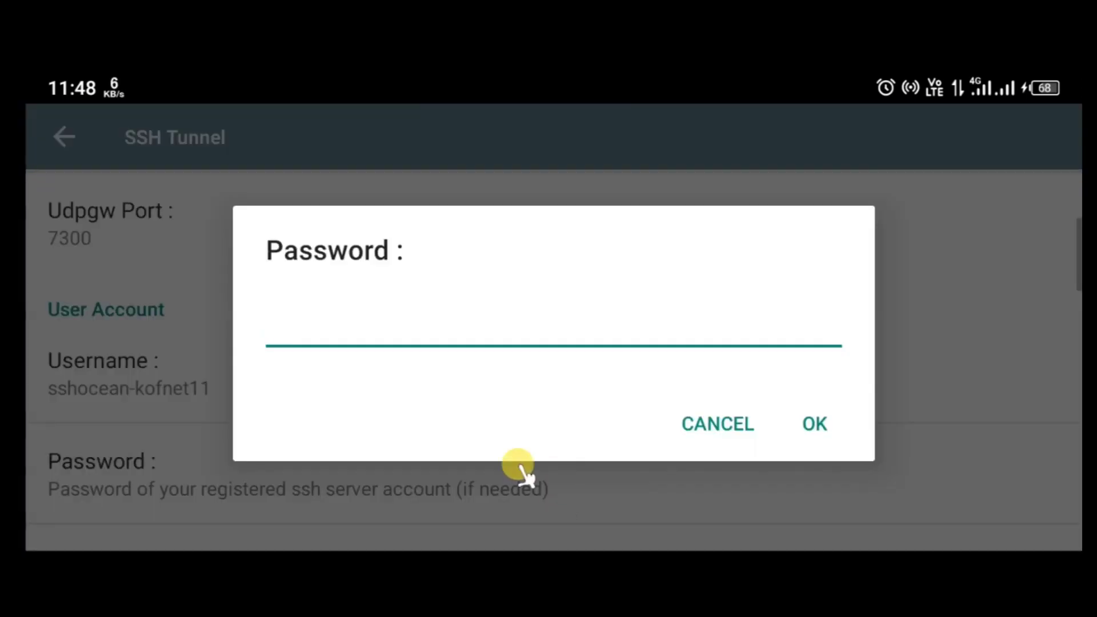
{"action": "type", "text": "12"}
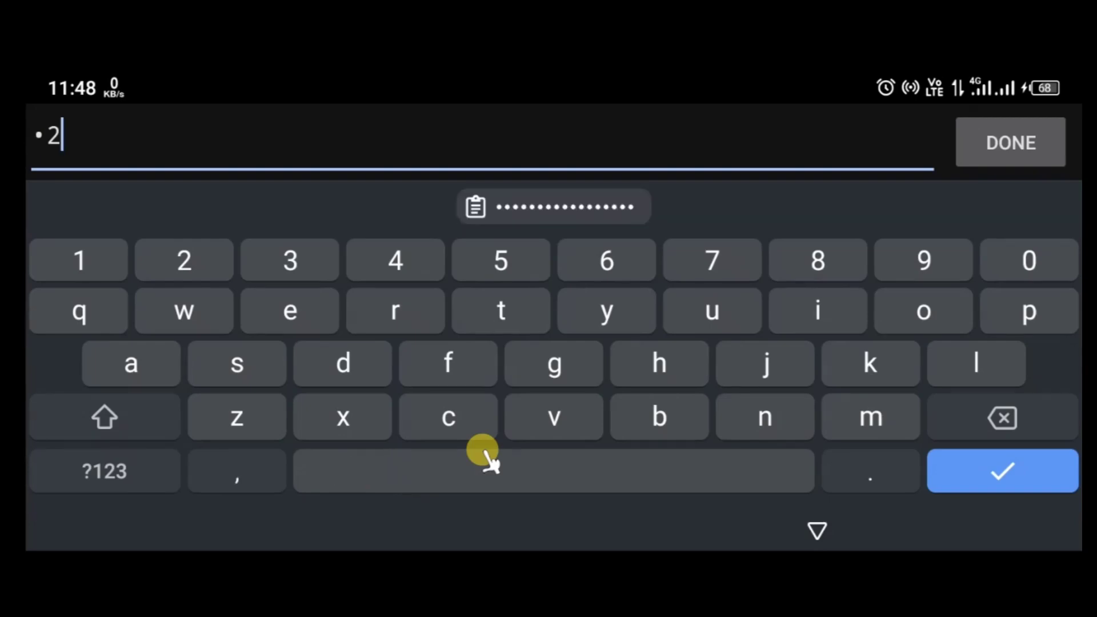
{"action": "type", "text": "345"}
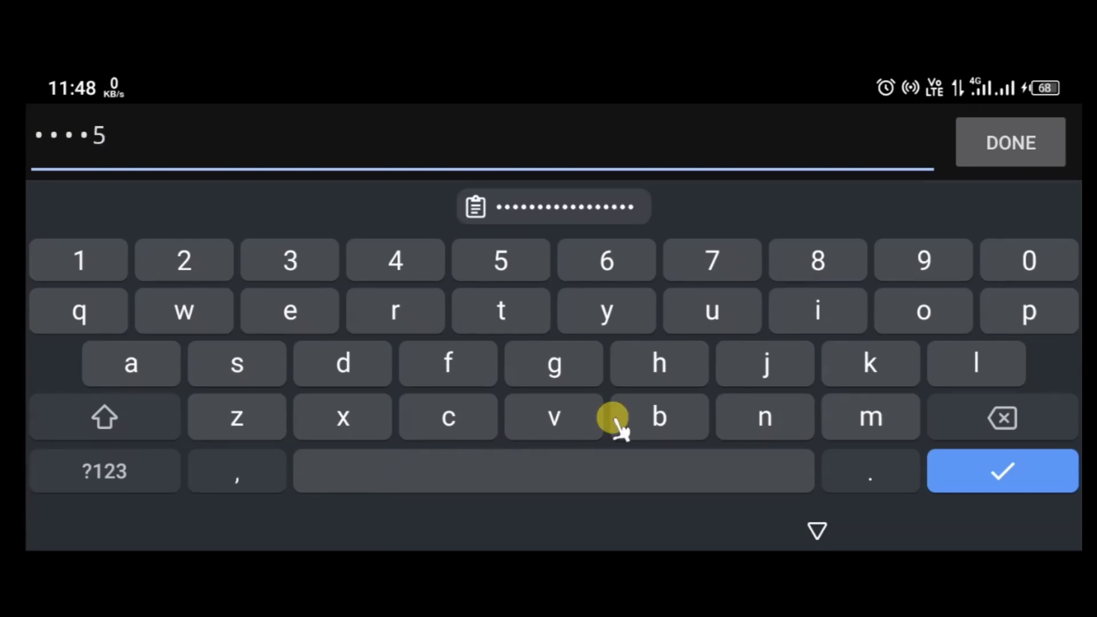
{"action": "left_click", "coordinate": [1012, 140]}
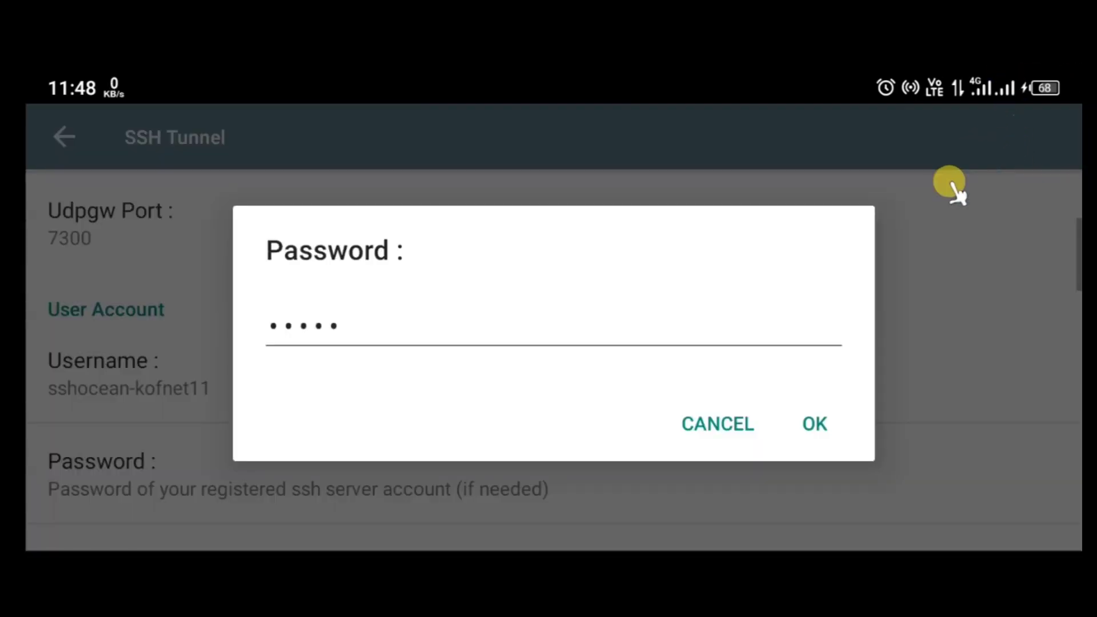
{"action": "left_click", "coordinate": [814, 423]}
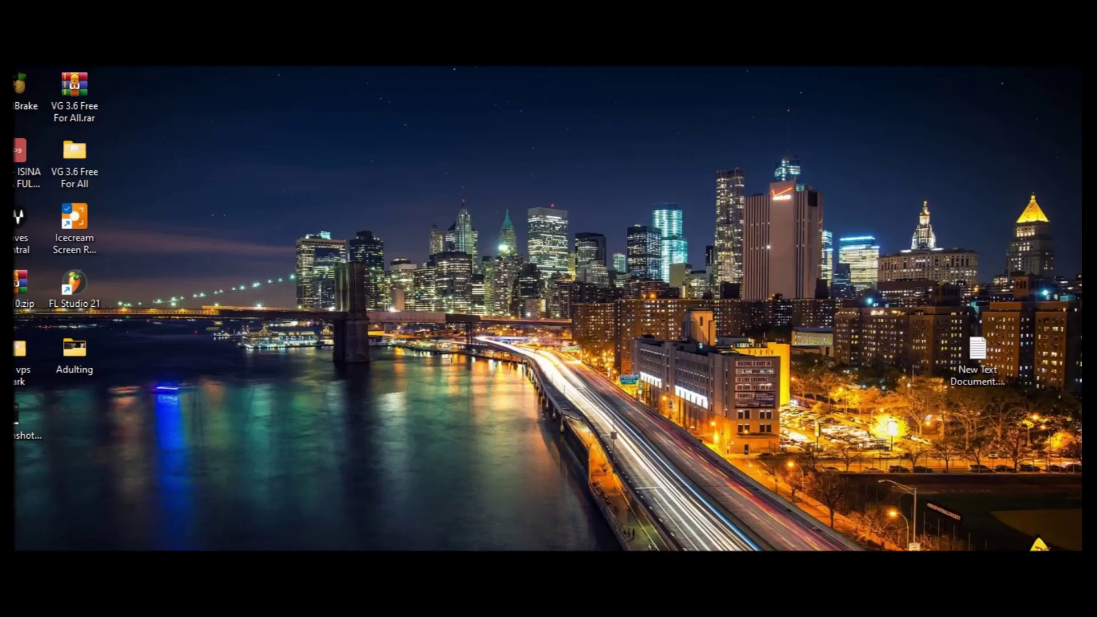
{"action": "mouse_move", "coordinate": [681, 565]}
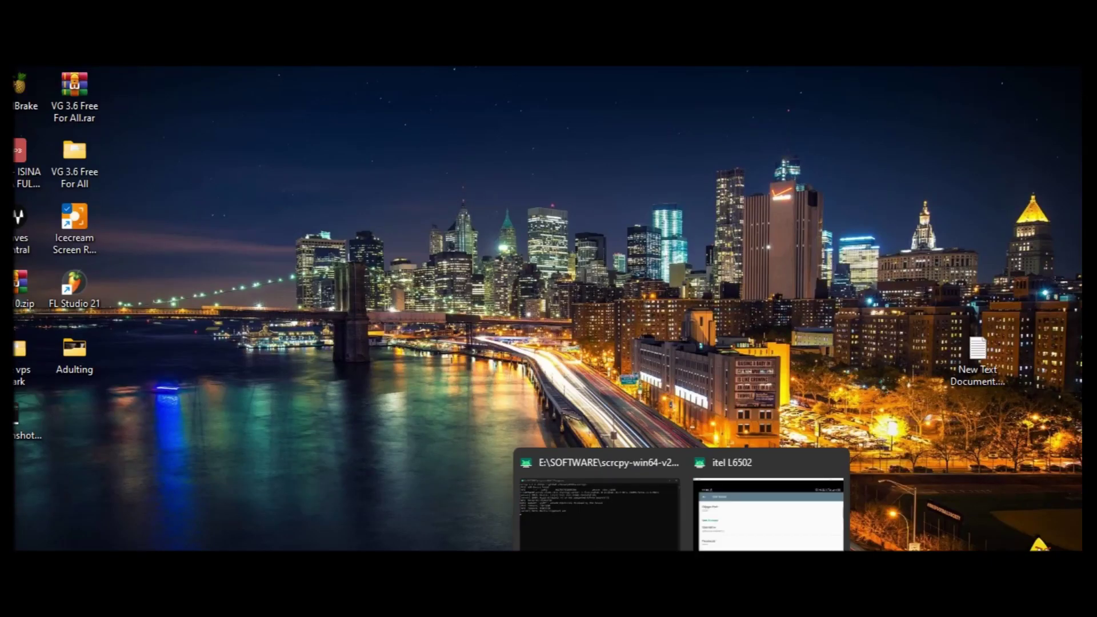
{"action": "left_click", "coordinate": [730, 517]}
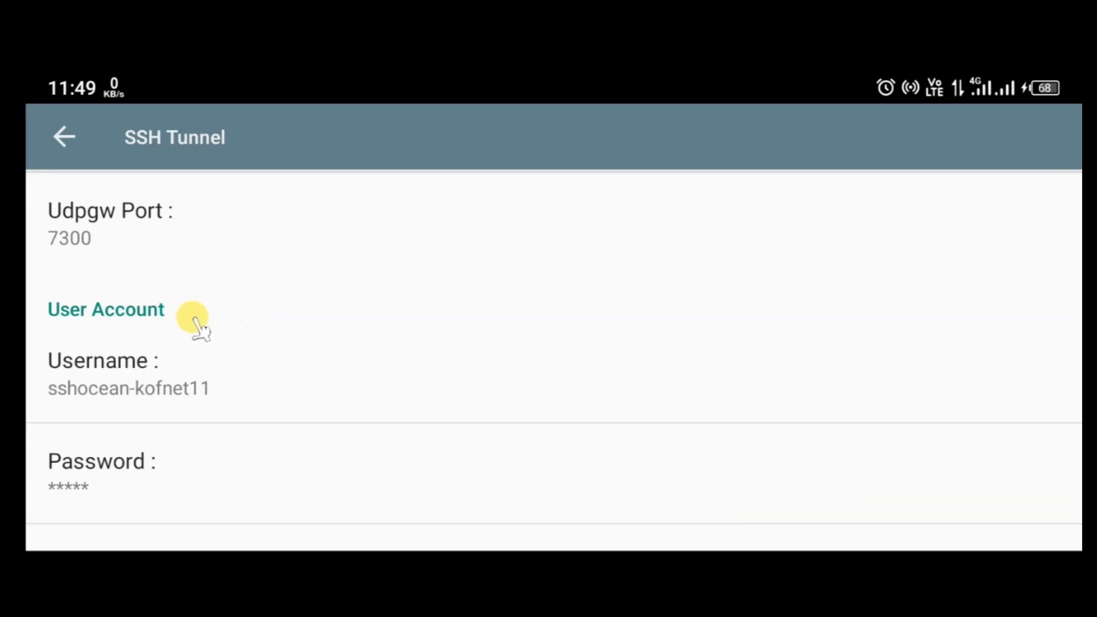
{"action": "left_click", "coordinate": [187, 475]}
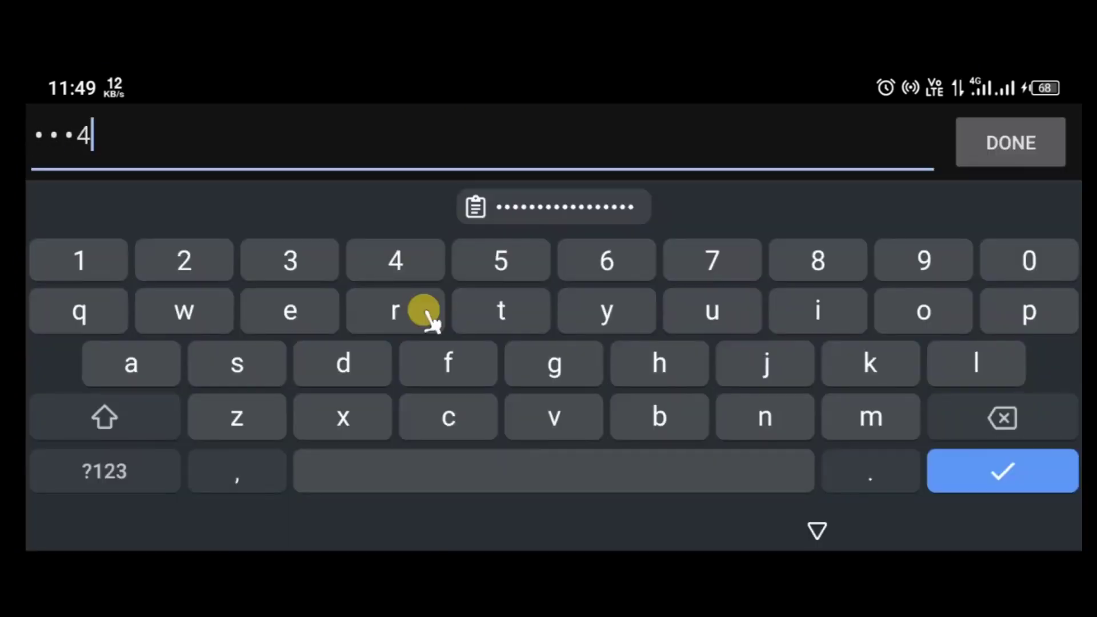
{"action": "left_click", "coordinate": [1025, 143]}
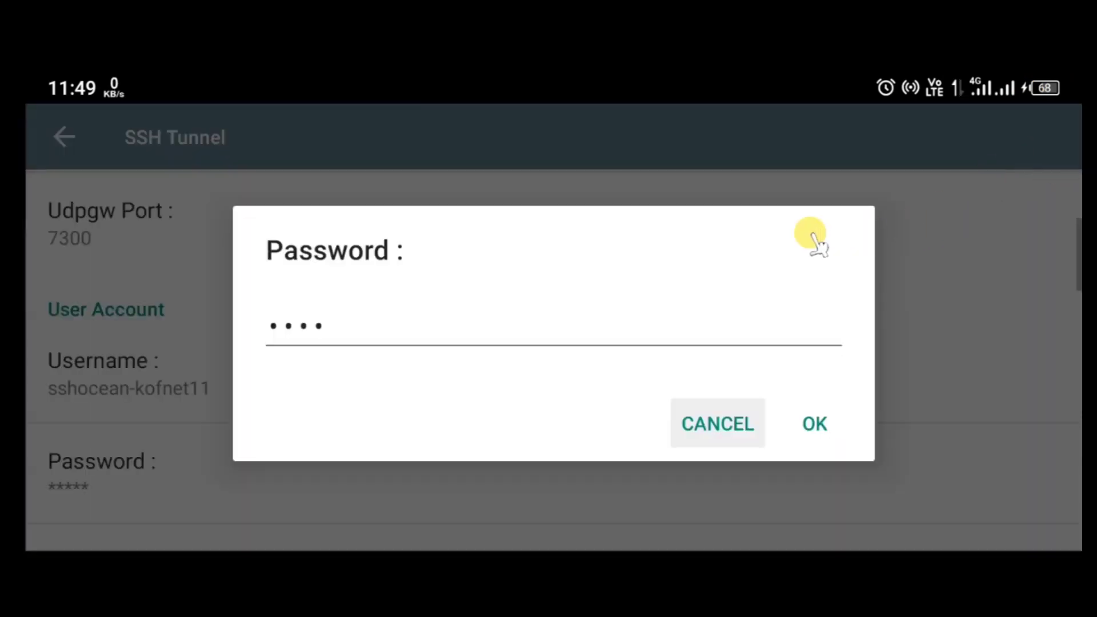
{"action": "left_click", "coordinate": [810, 424]}
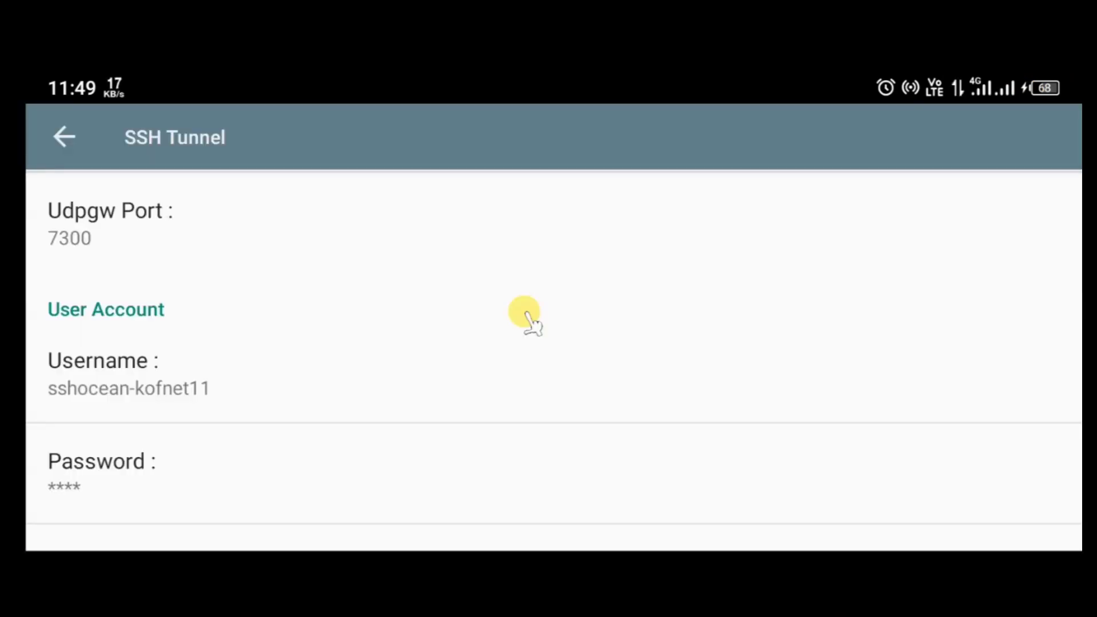
Go back from the SSH Tunnel settings to KPNTunnel Rev's main tunnel screen.
{"action": "scroll", "coordinate": [607, 440], "scroll_direction": "up", "scroll_amount": 5}
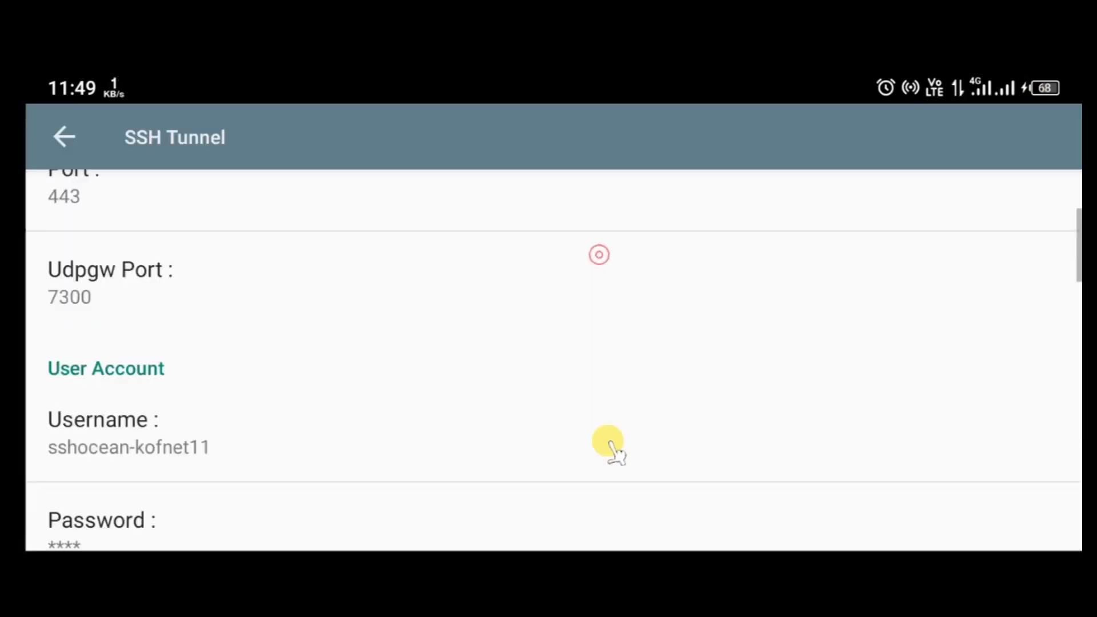
{"action": "scroll", "coordinate": [592, 485], "scroll_direction": "down", "scroll_amount": 5}
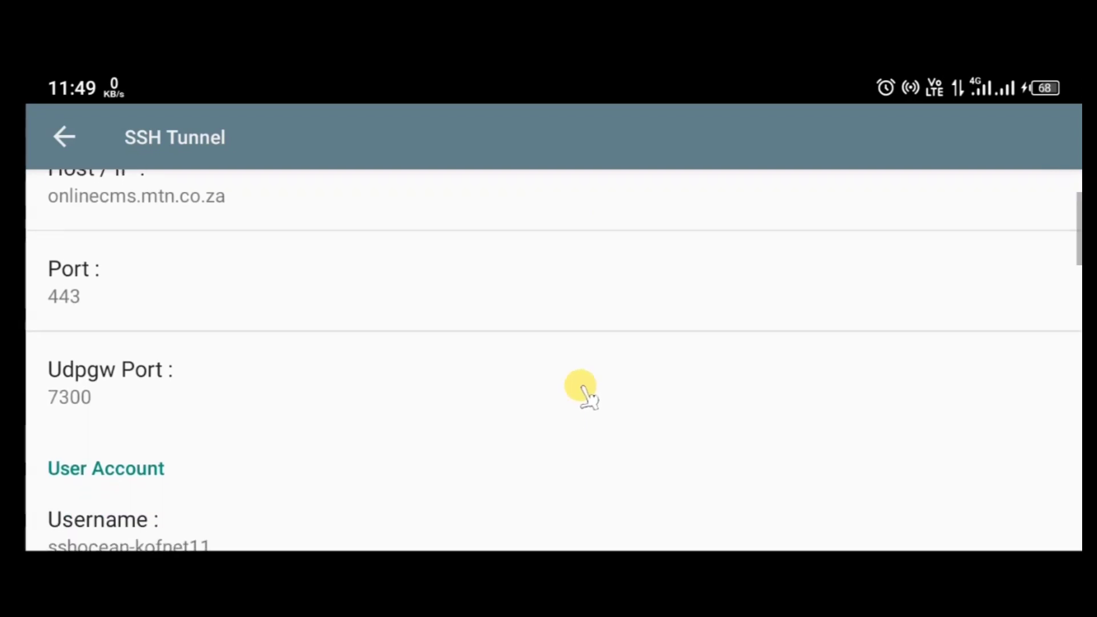
{"action": "left_click", "coordinate": [65, 139]}
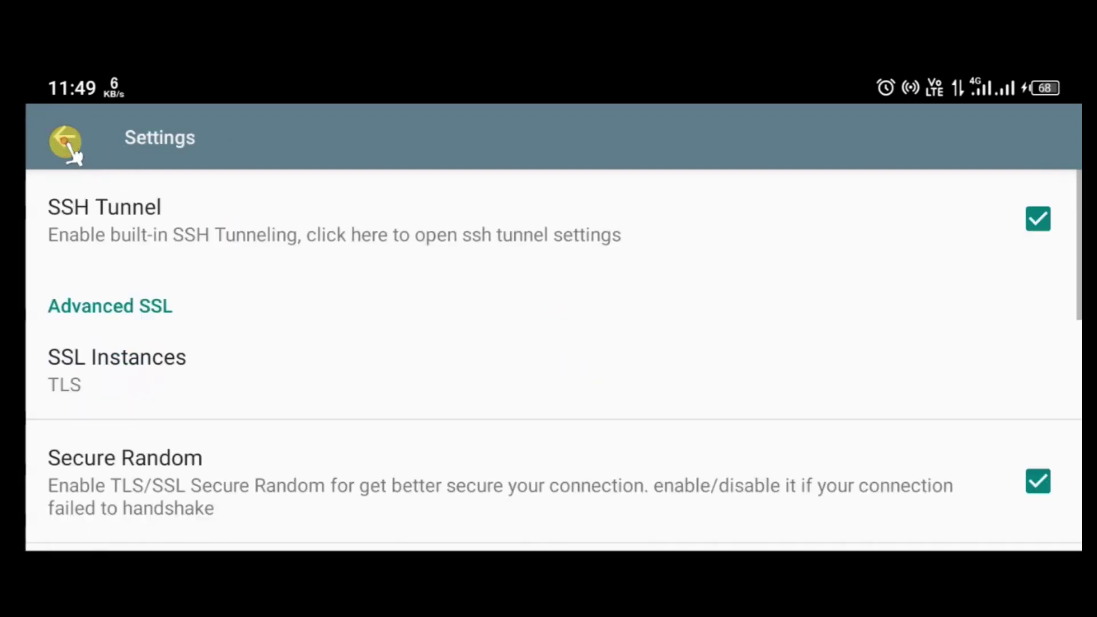
{"action": "left_click", "coordinate": [64, 140]}
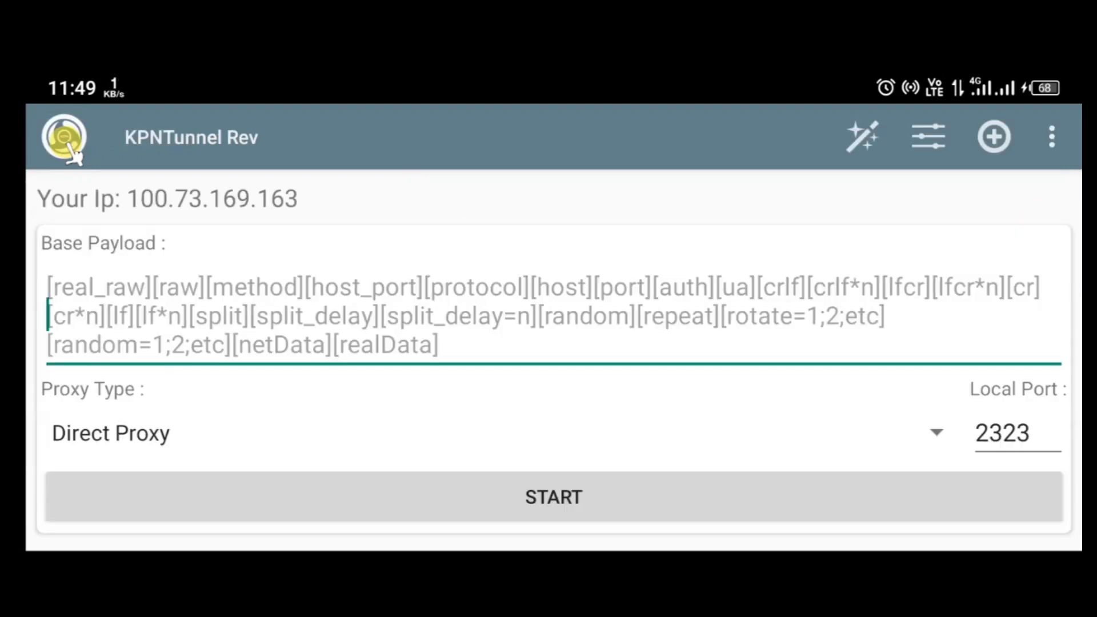
{"action": "left_click", "coordinate": [376, 321]}
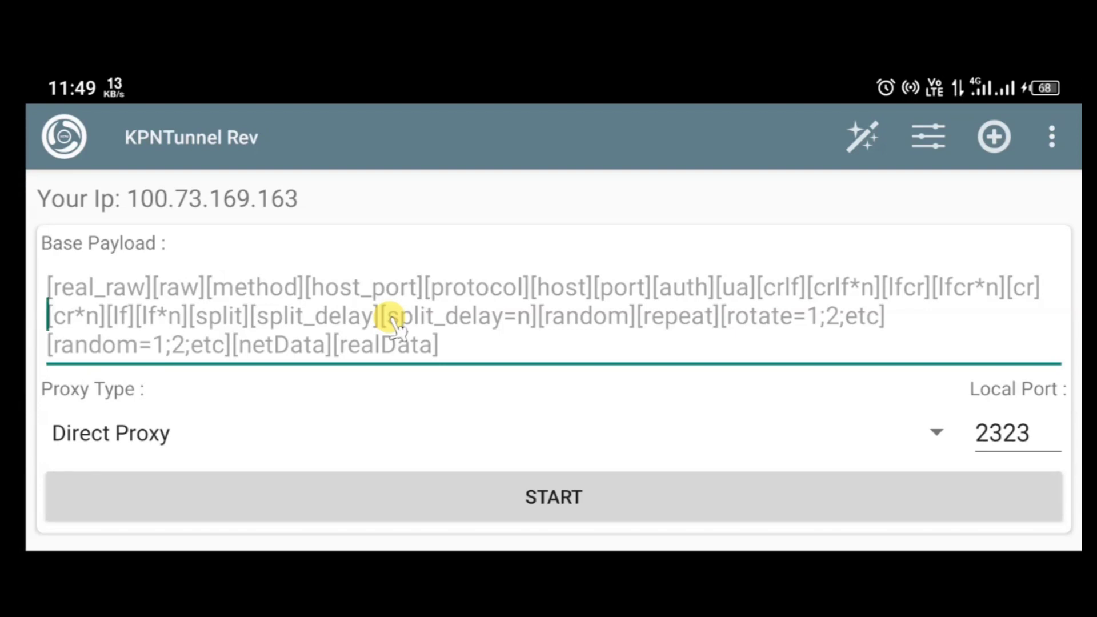
Set the proxy type to Direct SSL/TLS and copy the websocket payload from sshOcean.
{"action": "left_click", "coordinate": [256, 432]}
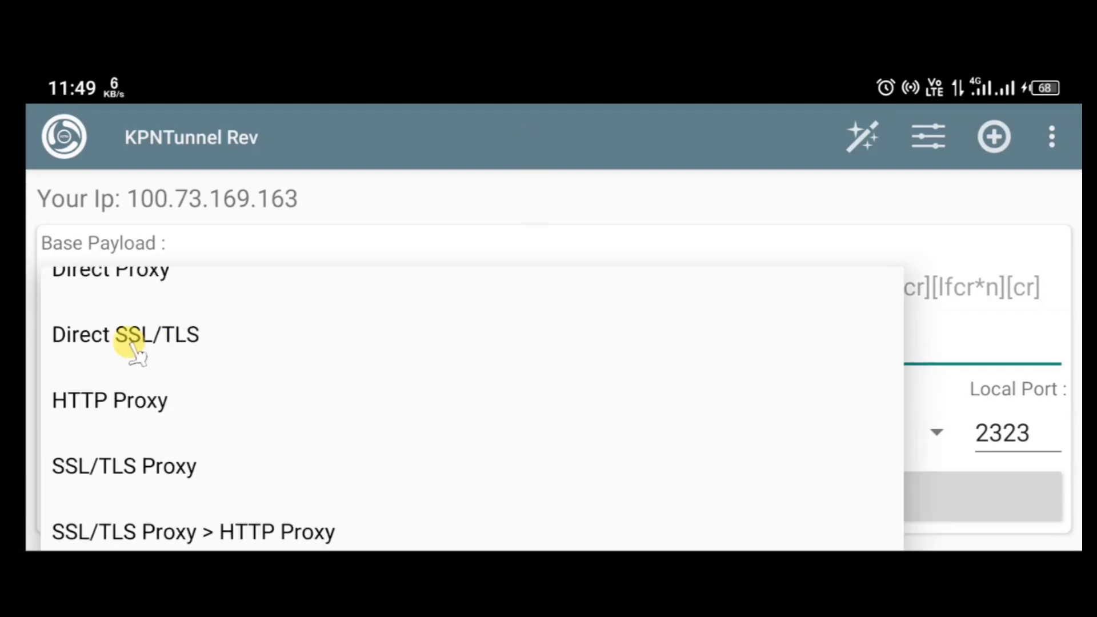
{"action": "scroll", "coordinate": [132, 351], "scroll_direction": "down", "scroll_amount": 1}
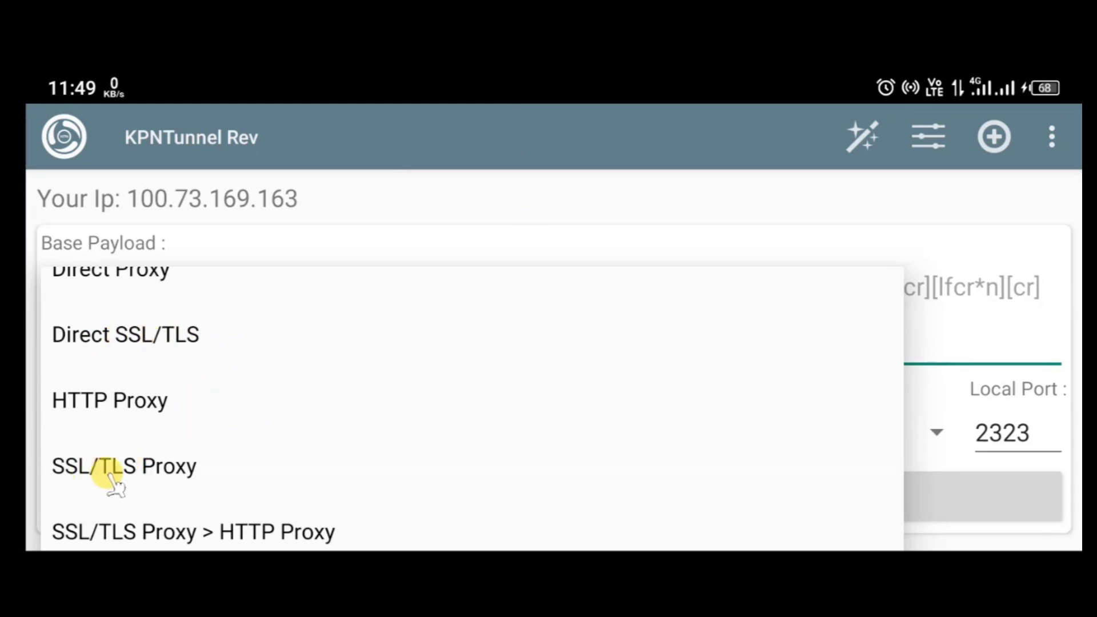
{"action": "scroll", "coordinate": [263, 343], "scroll_direction": "up", "scroll_amount": 1}
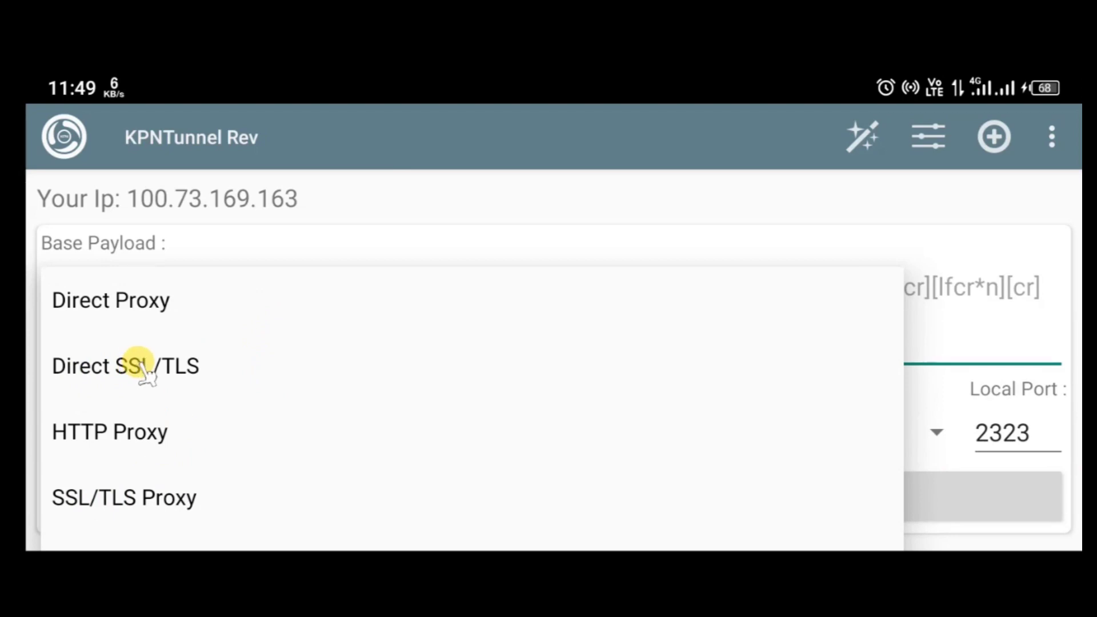
{"action": "left_click", "coordinate": [105, 374]}
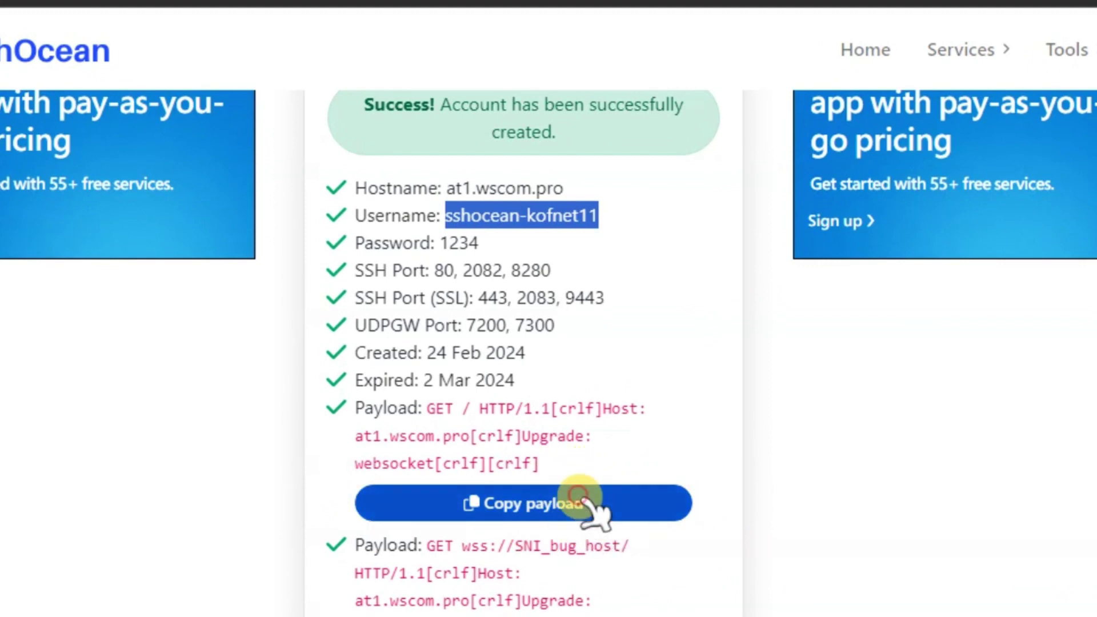
{"action": "left_click", "coordinate": [587, 505]}
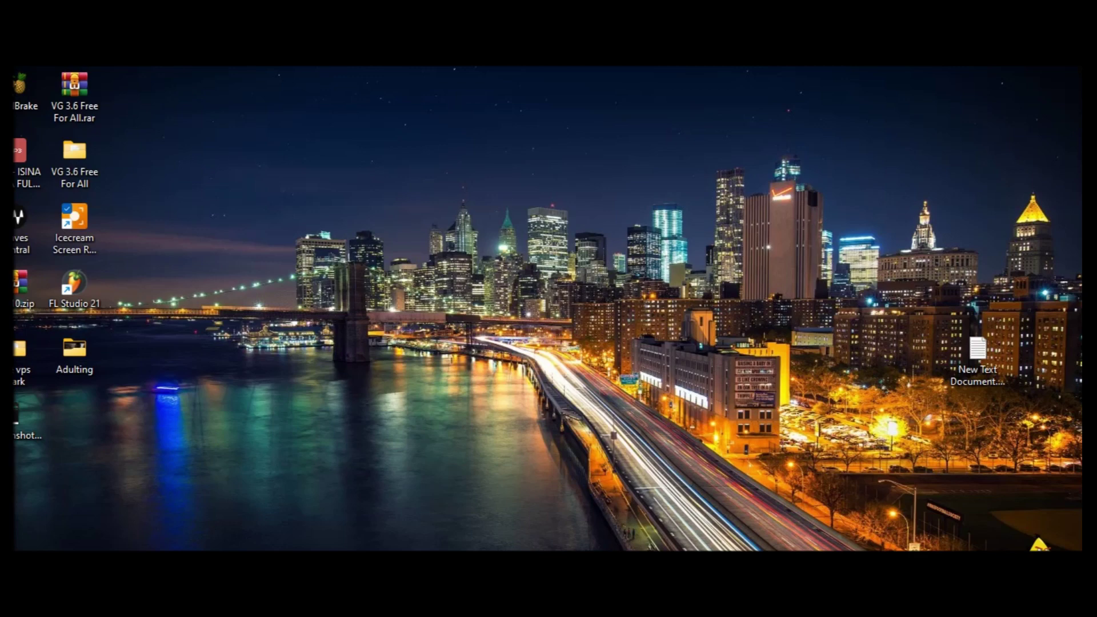
{"action": "left_click", "coordinate": [766, 514]}
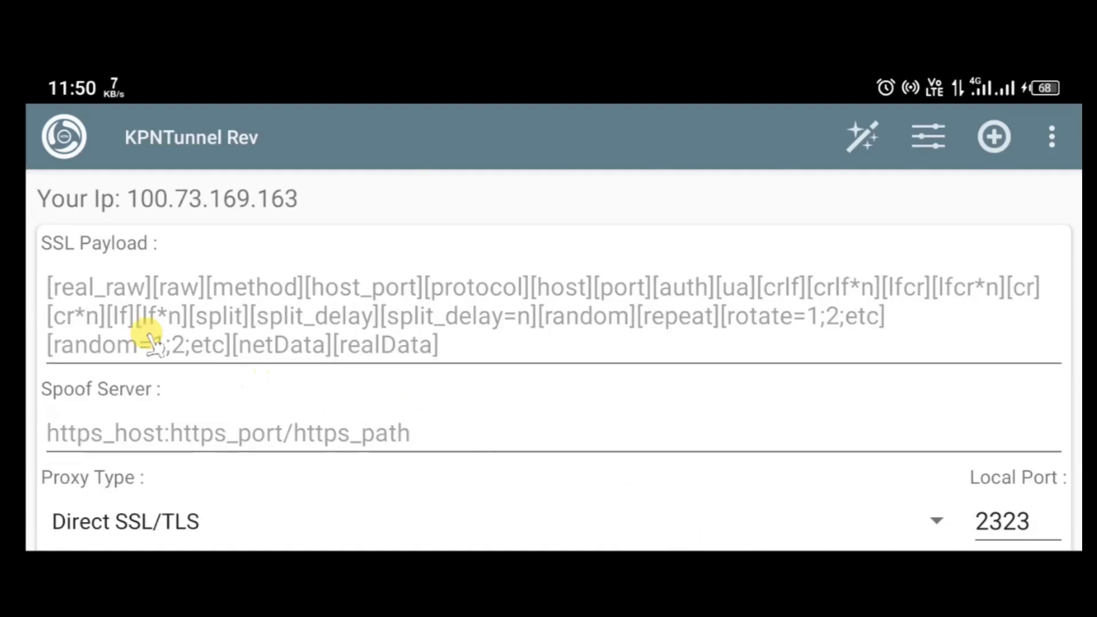
Paste the at1.wscom.pro websocket payload into SSL Payload, keeping local port 2323.
{"action": "left_click", "coordinate": [123, 316]}
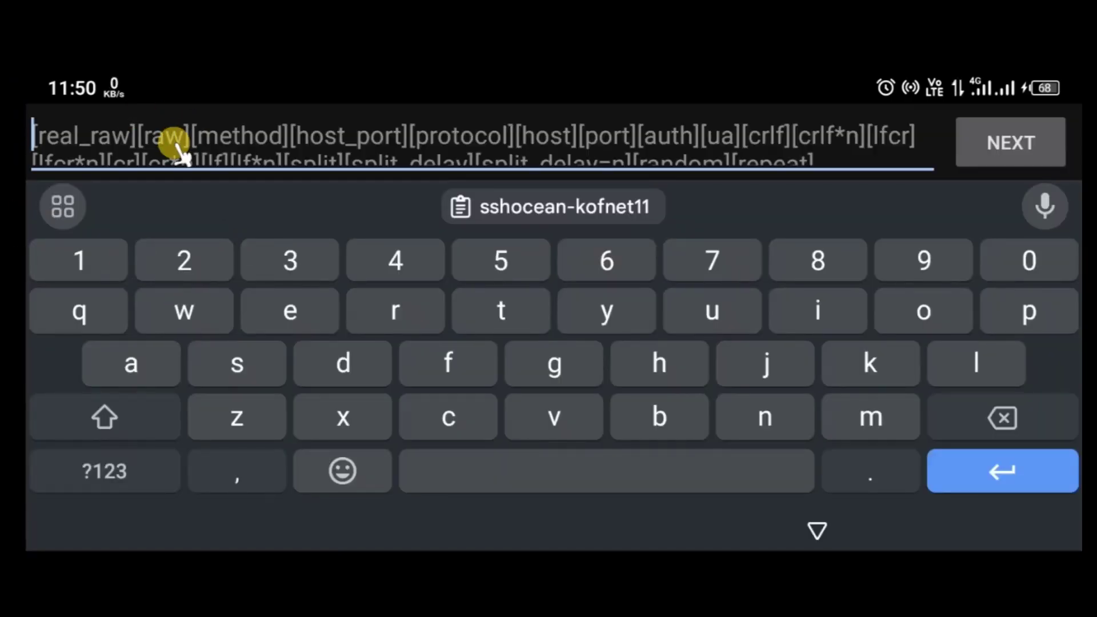
{"action": "key", "text": "ctrl+v"}
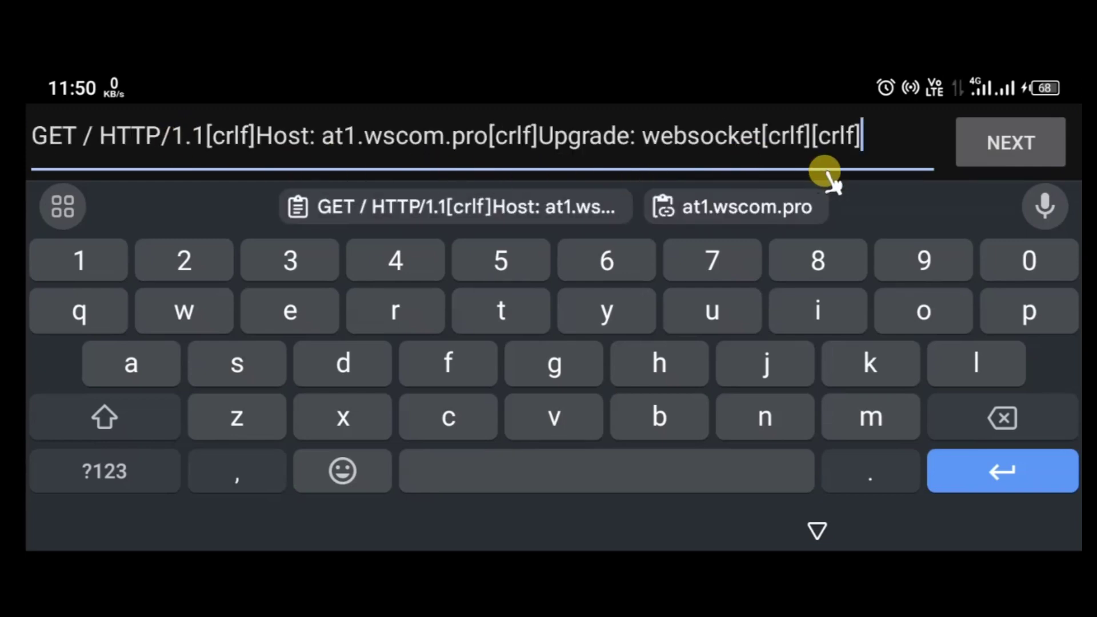
{"action": "left_click", "coordinate": [1001, 144]}
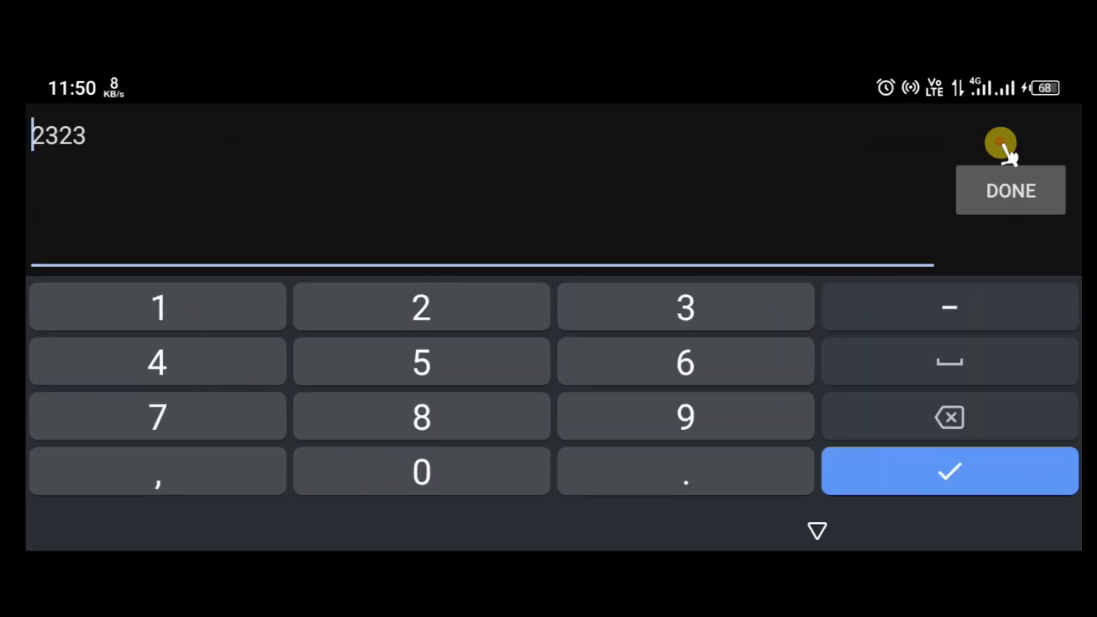
{"action": "left_click", "coordinate": [1016, 195]}
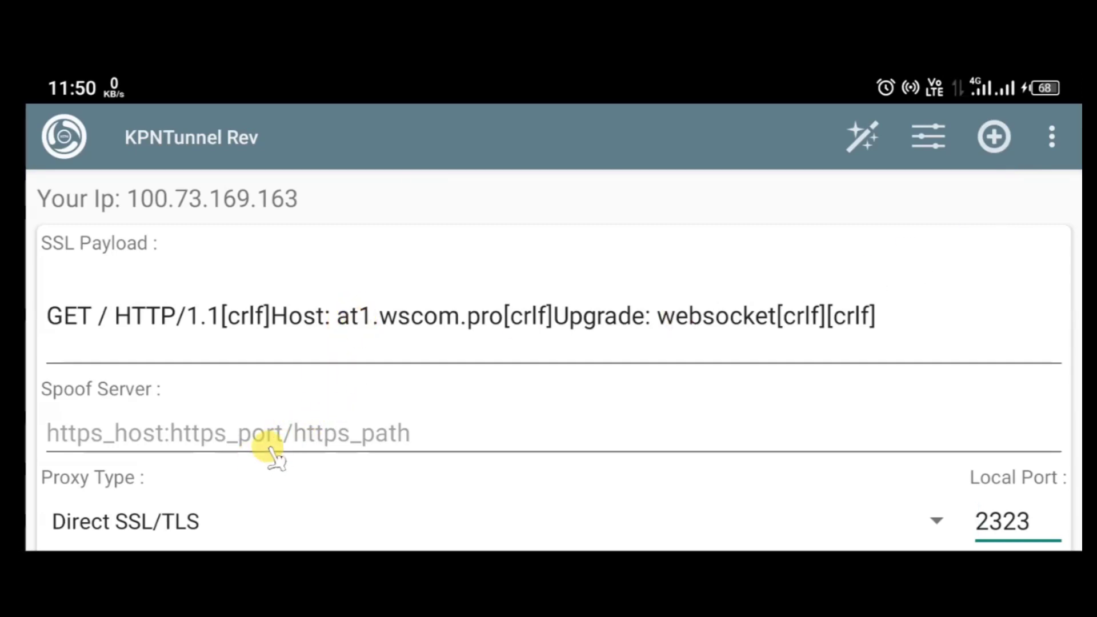
{"action": "left_click", "coordinate": [398, 313]}
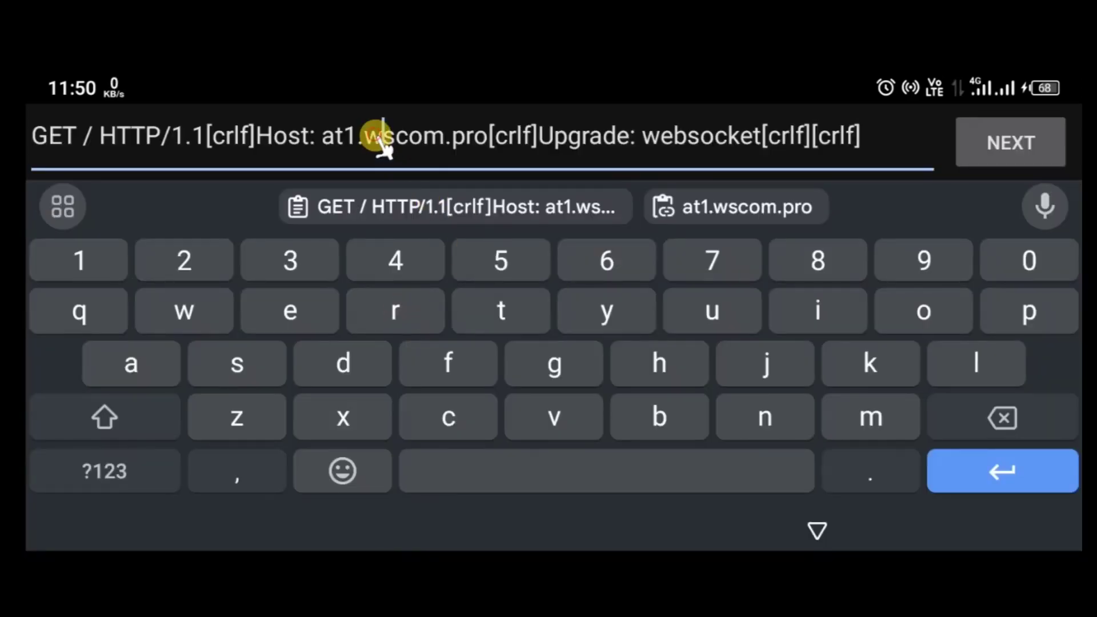
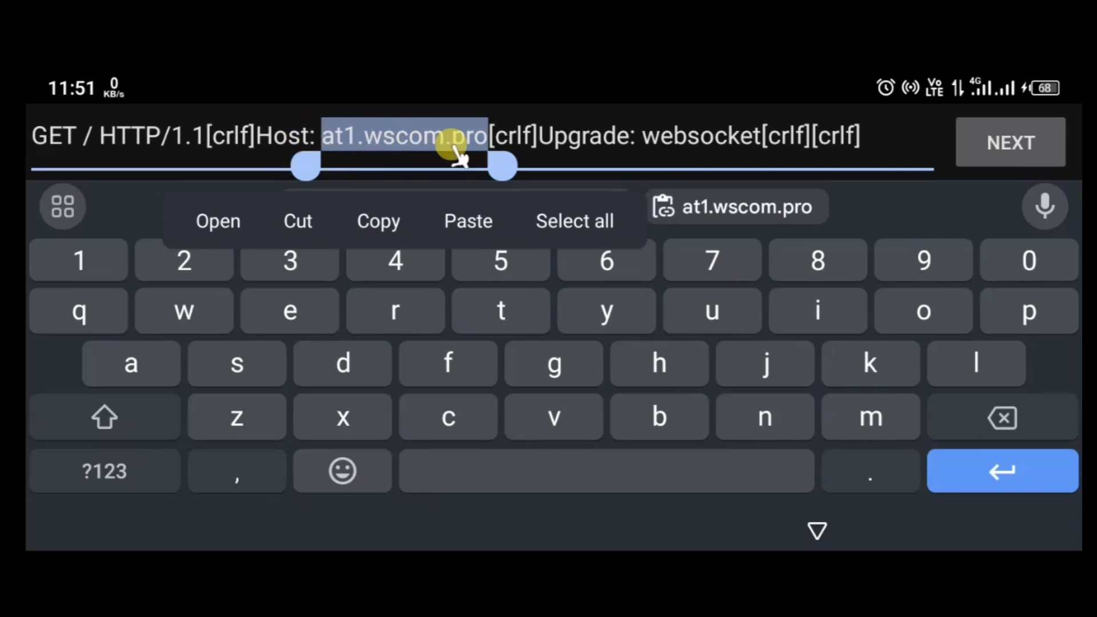
Copy the selected host at1.wscom.pro to the clipboard.
{"action": "left_click", "coordinate": [377, 223]}
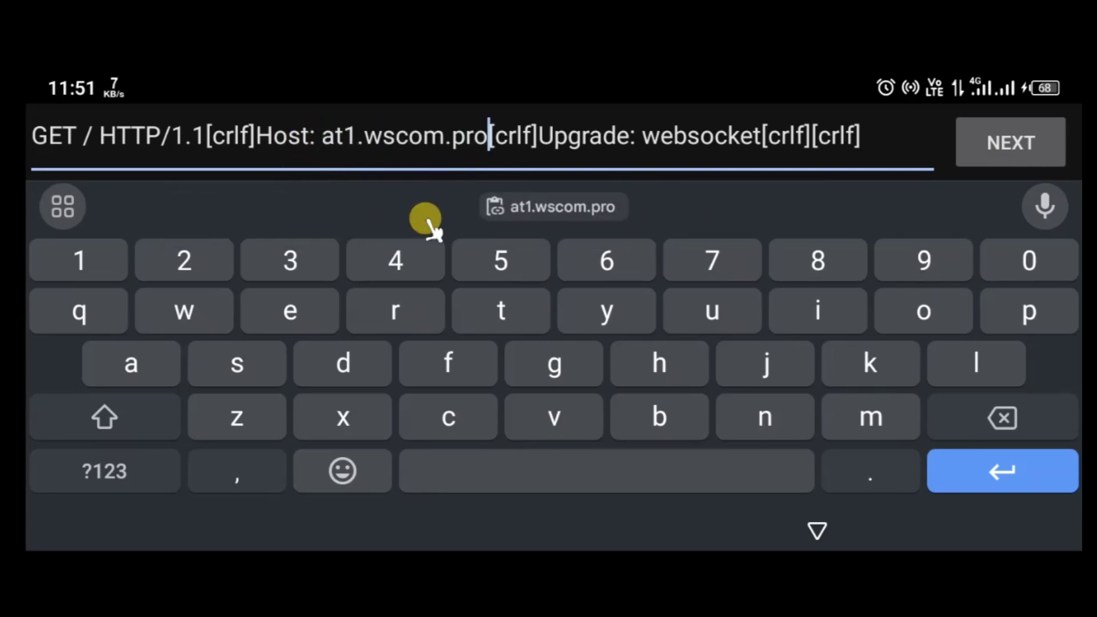
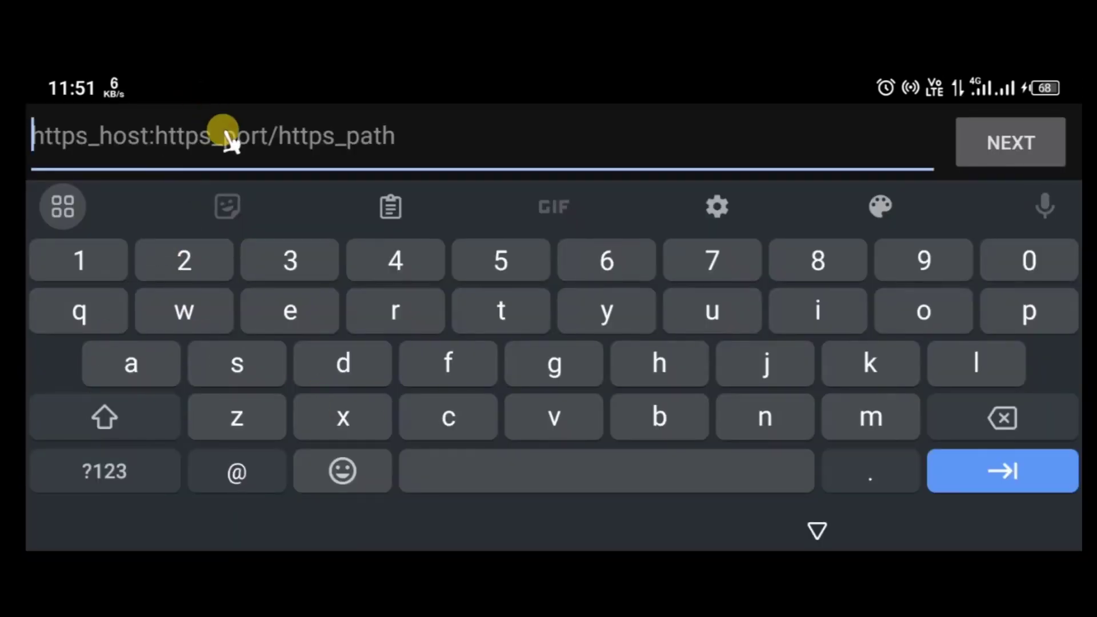
Paste at1.wscom.pro into the Spoof Server field, finish editing, and scroll down to START.
{"action": "type", "text": "at1.wscom.pro"}
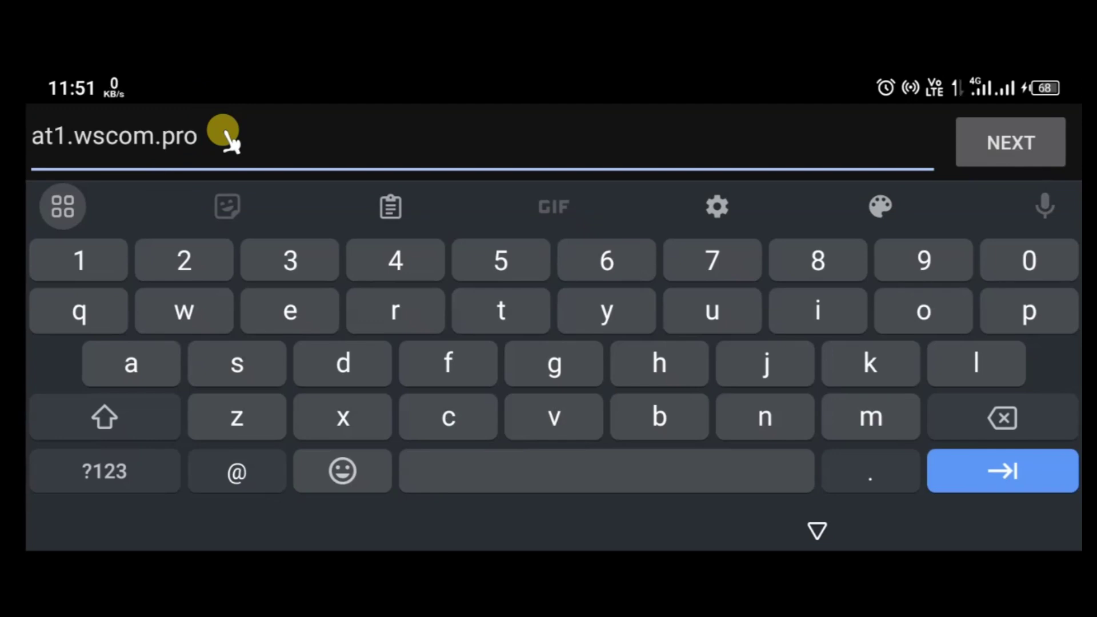
{"action": "left_click", "coordinate": [992, 143]}
{"action": "left_click", "coordinate": [998, 192]}
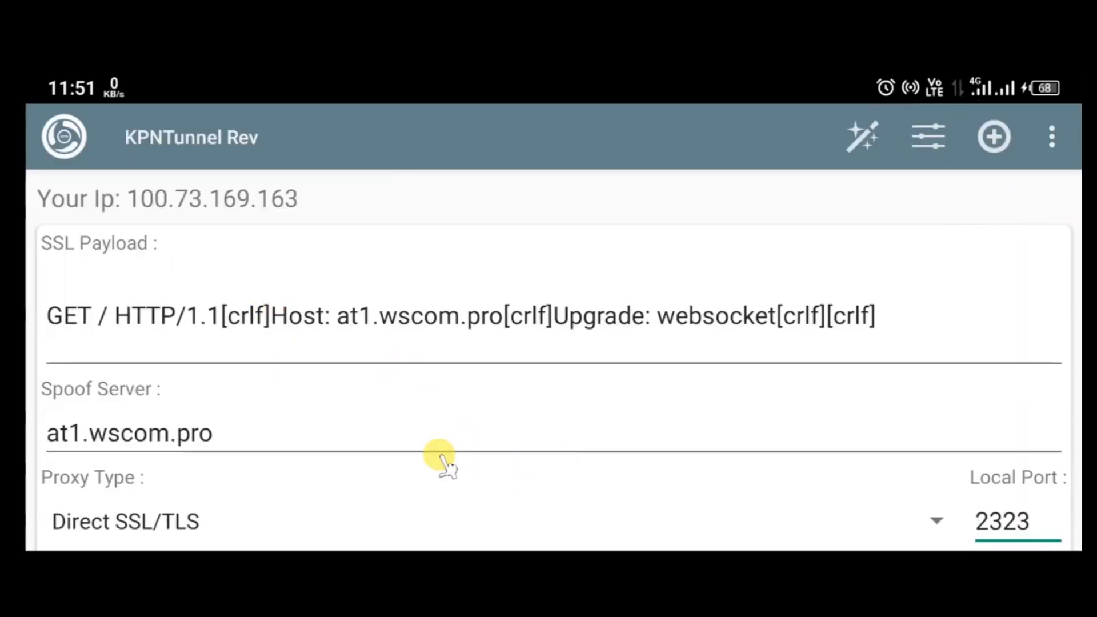
{"action": "left_click", "coordinate": [463, 494]}
{"action": "scroll", "coordinate": [519, 378], "scroll_direction": "down", "scroll_amount": 2}
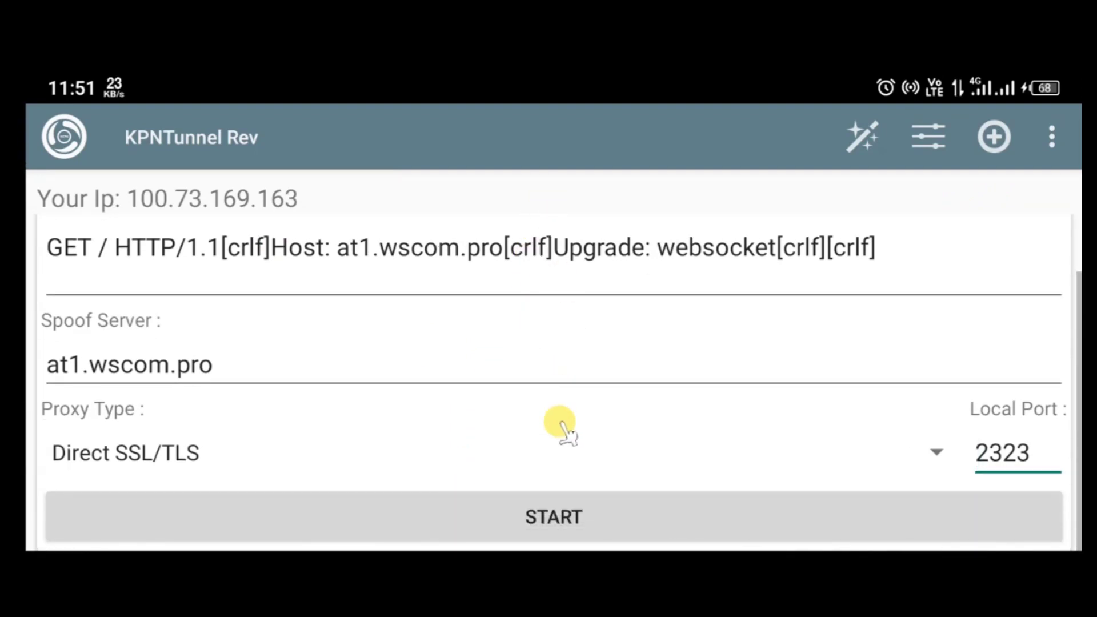
Start the tunnel, approve the VPN request, and check the log for SSH authentication and SOCKS on 1080.
{"action": "left_click", "coordinate": [583, 523]}
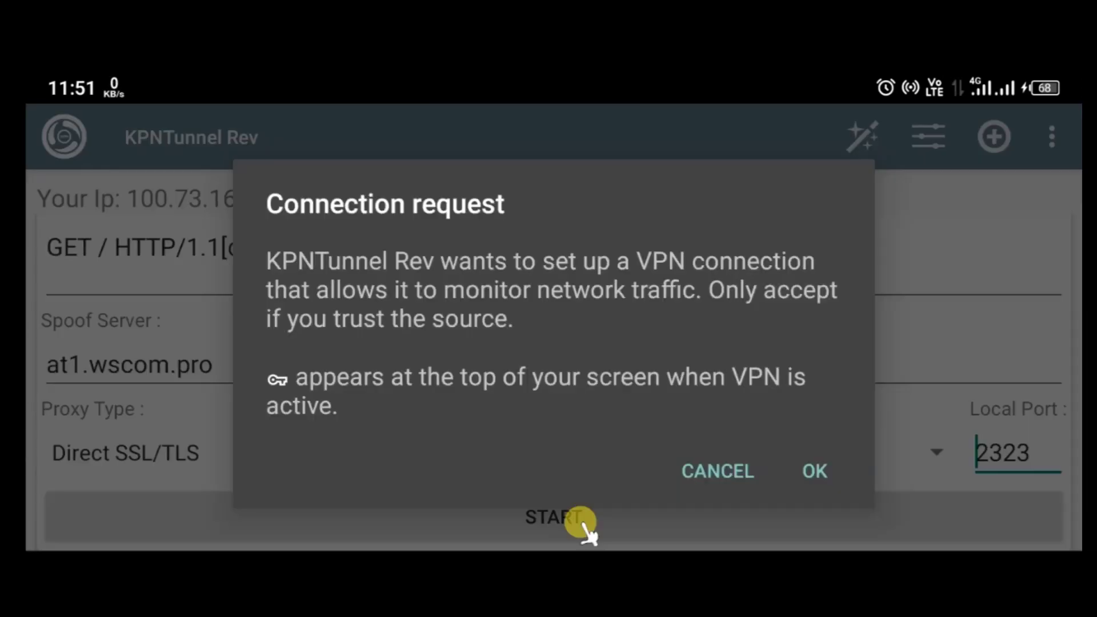
{"action": "left_click", "coordinate": [815, 471]}
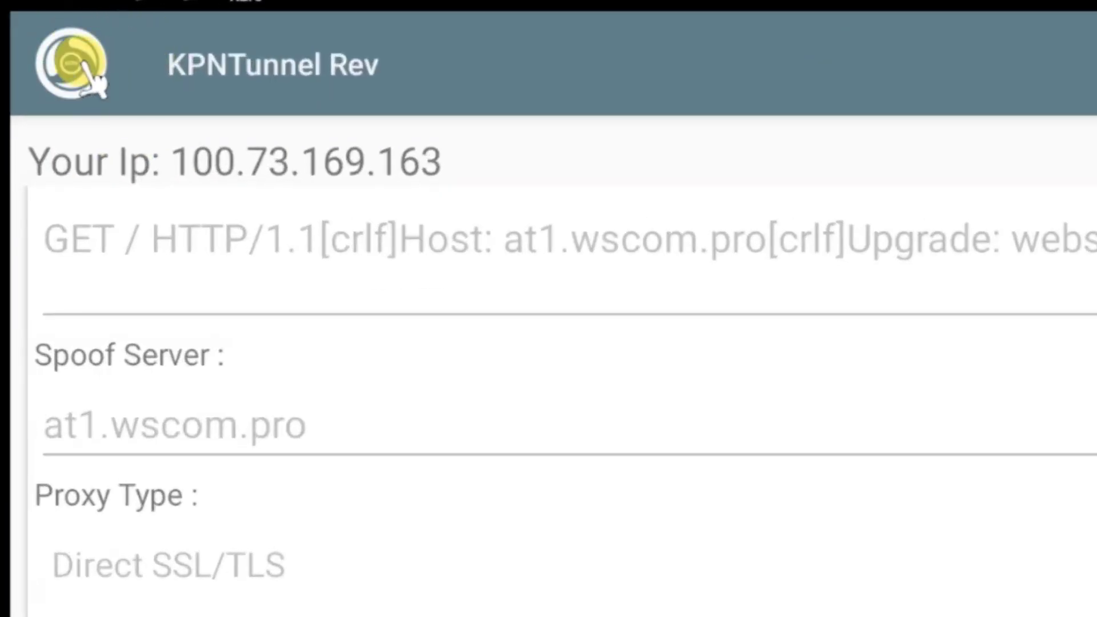
{"action": "left_click", "coordinate": [87, 67]}
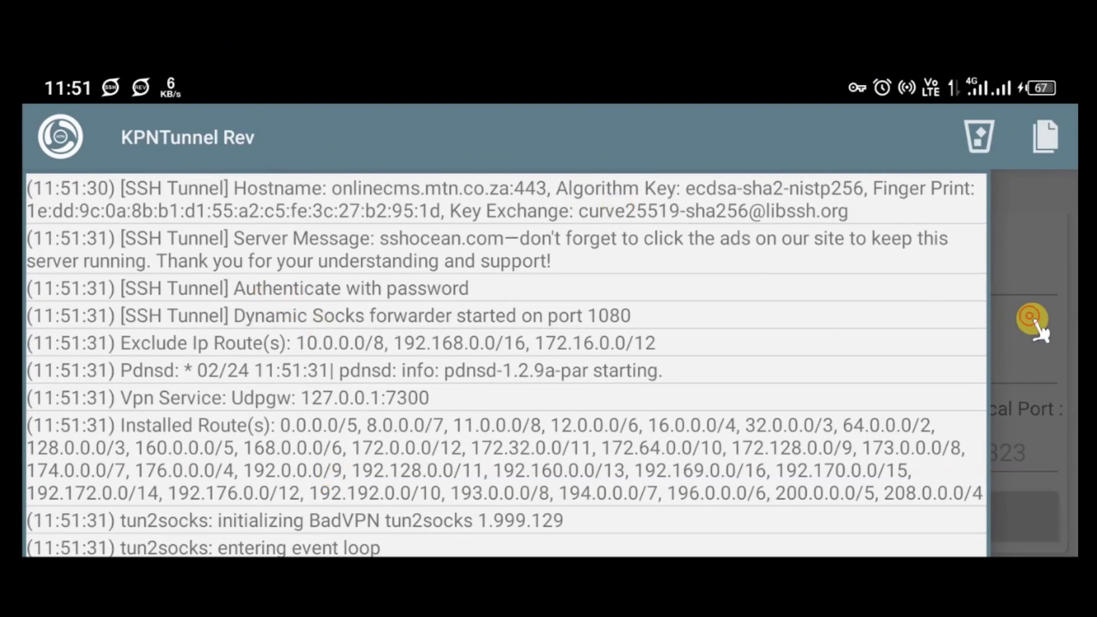
{"action": "left_click_drag", "start_coordinate": [1030, 325], "coordinate": [501, 421]}
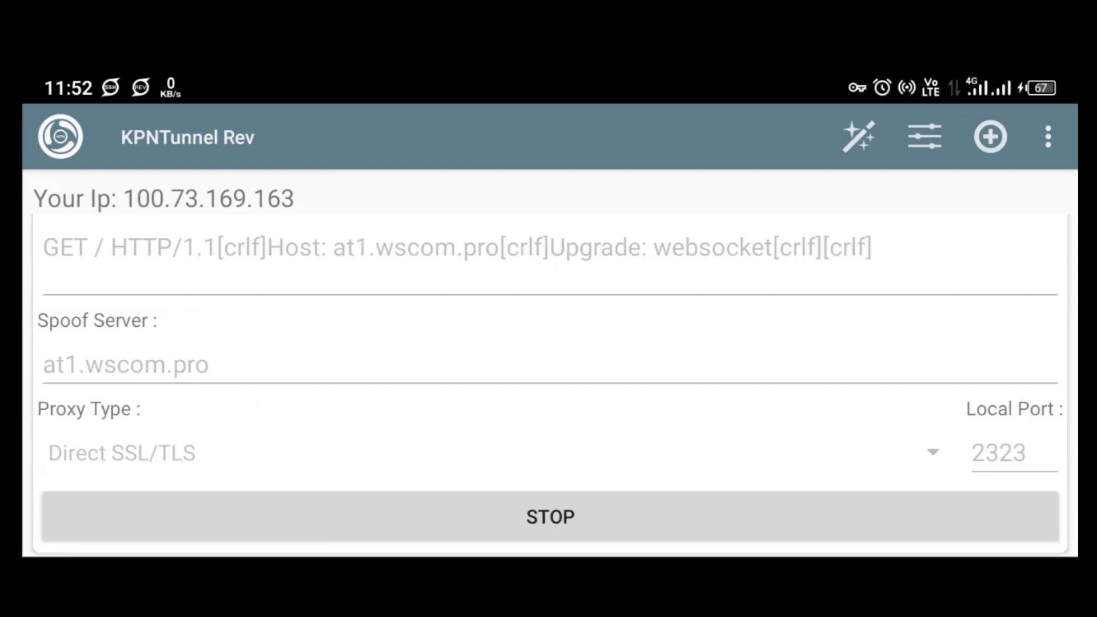
Stop the tunnel and switch the Proxy Type to SSL/TLS Proxy.
{"action": "left_click", "coordinate": [536, 519]}
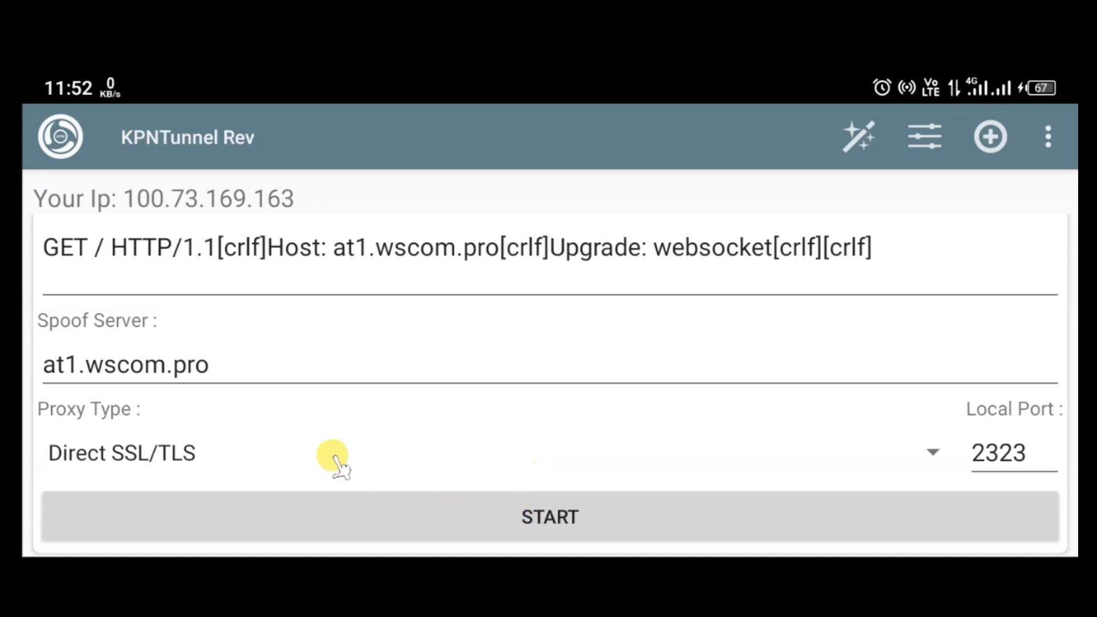
{"action": "left_click", "coordinate": [189, 451]}
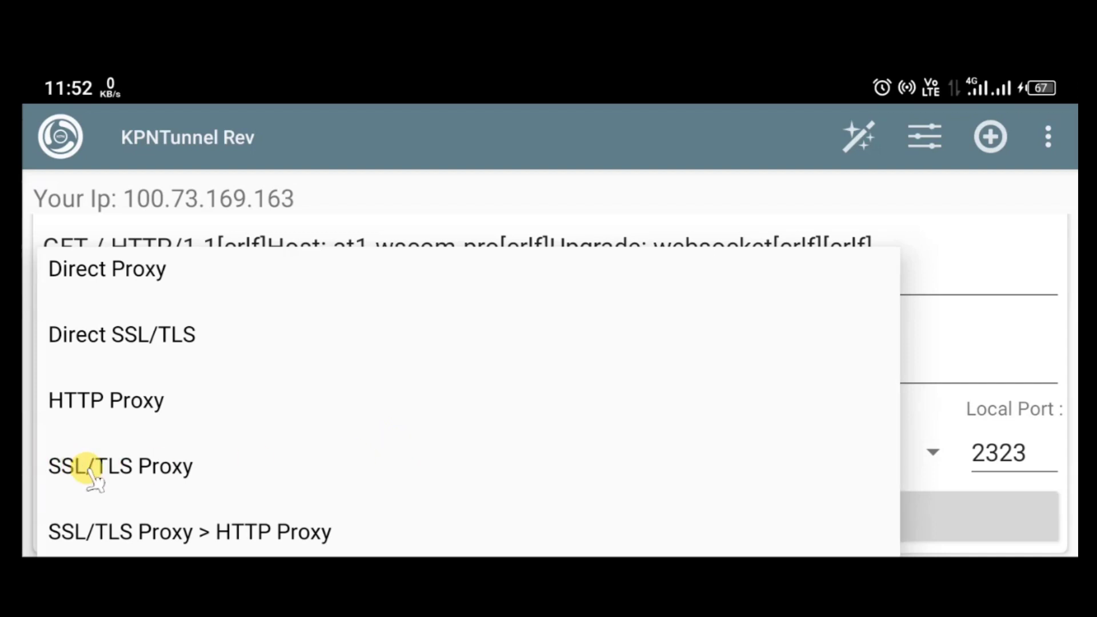
{"action": "left_click", "coordinate": [172, 478]}
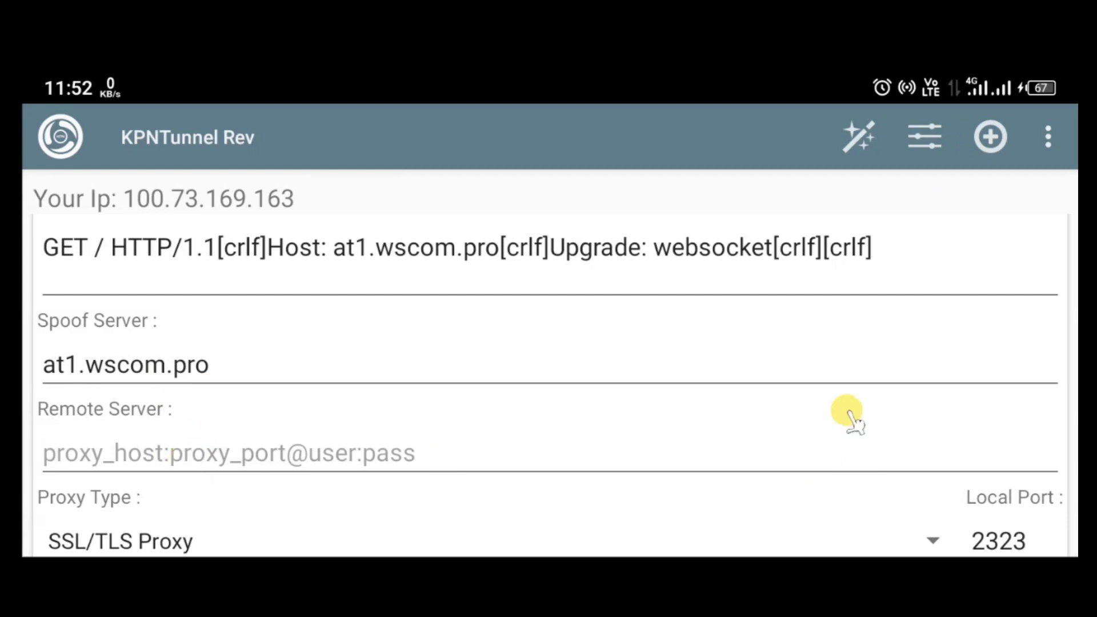
{"action": "left_click", "coordinate": [921, 139]}
Copy the SSH Tunnel Host / IP value onlinecms.mtn.co.za to the clipboard.
{"action": "left_click", "coordinate": [127, 237]}
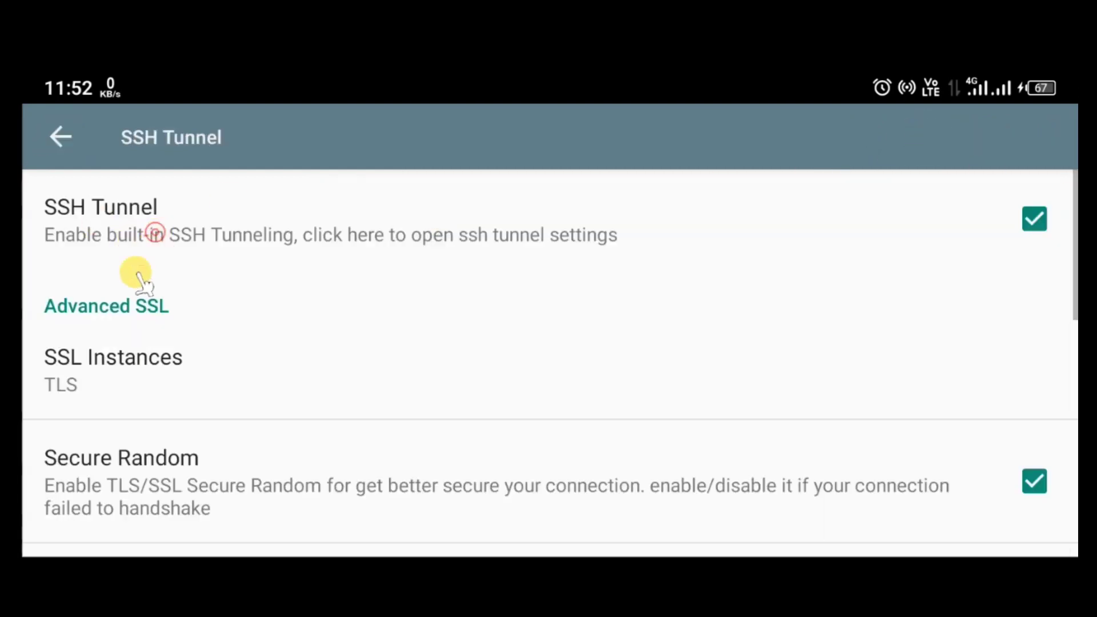
{"action": "left_click", "coordinate": [134, 276]}
{"action": "left_click", "coordinate": [325, 321]}
{"action": "left_click", "coordinate": [326, 321]}
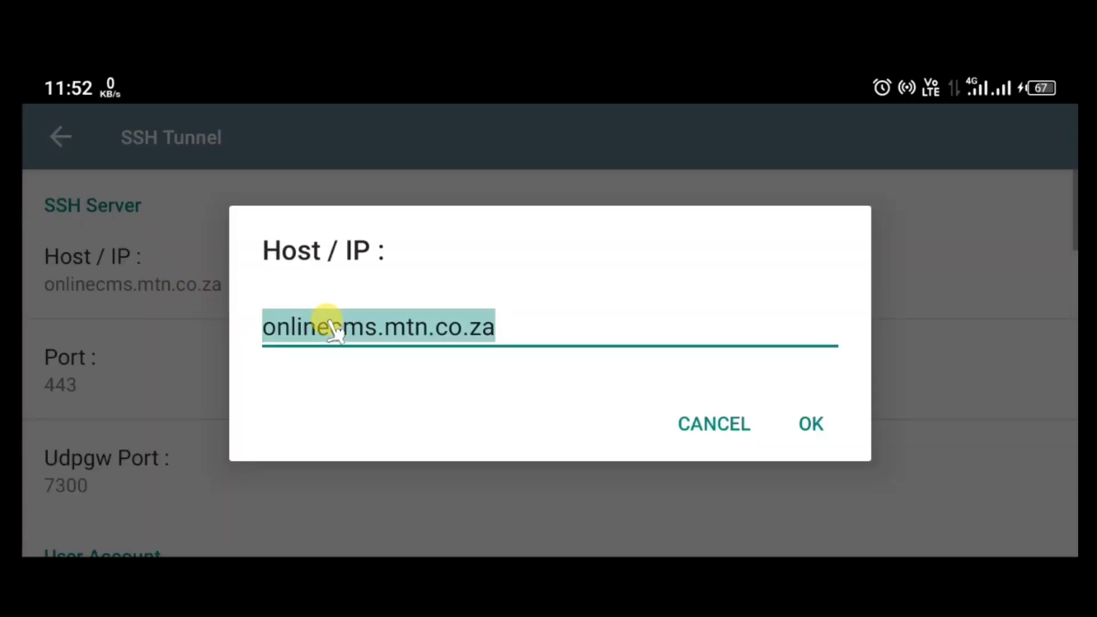
{"action": "left_click", "coordinate": [584, 370]}
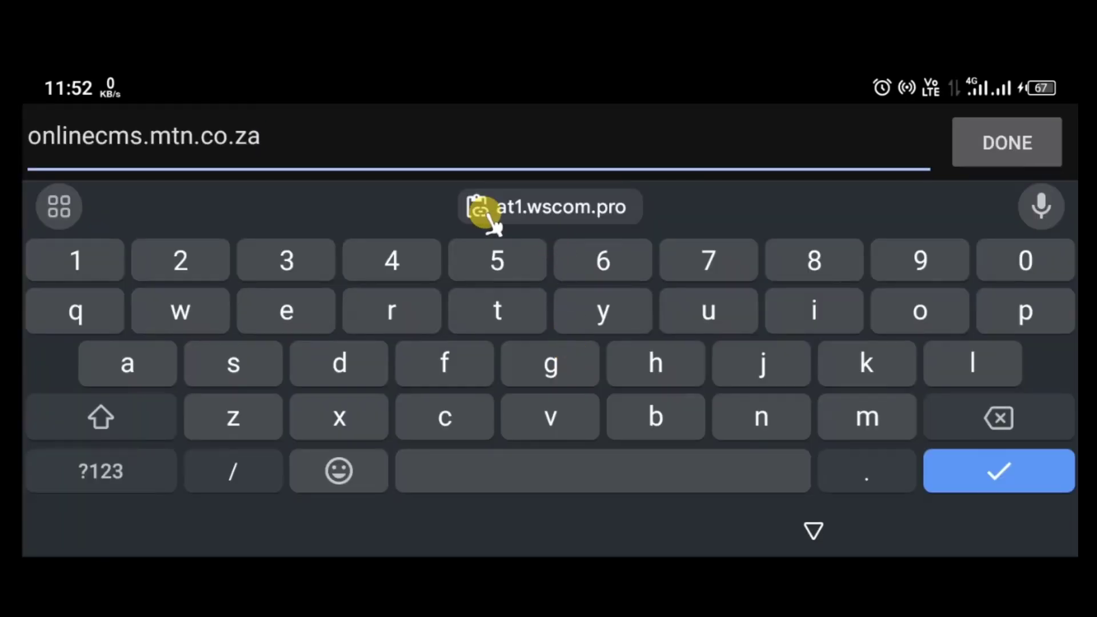
{"action": "double_click", "coordinate": [192, 136]}
{"action": "key", "text": "ctrl+c"}
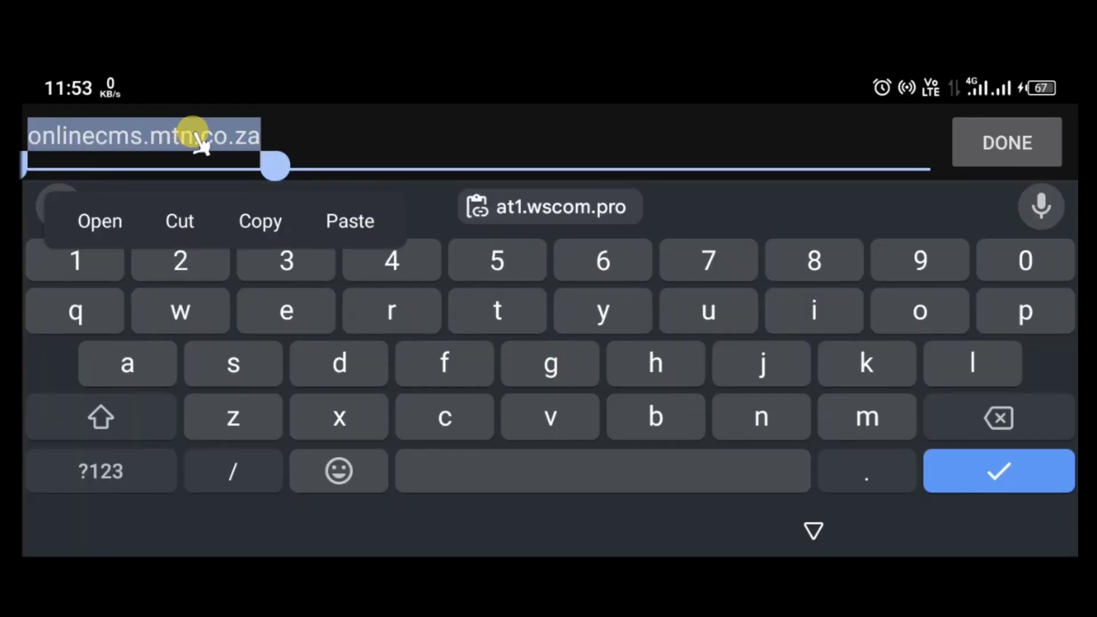
{"action": "left_click", "coordinate": [260, 221]}
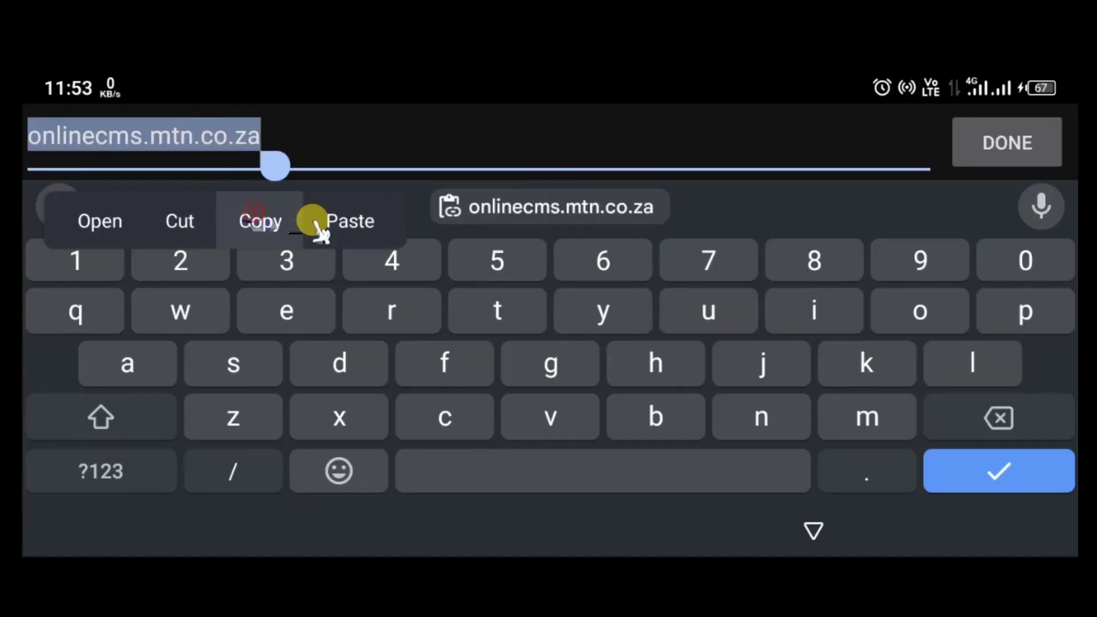
Cancel the host dialog unchanged and go back to the main connection form.
{"action": "left_click", "coordinate": [971, 142]}
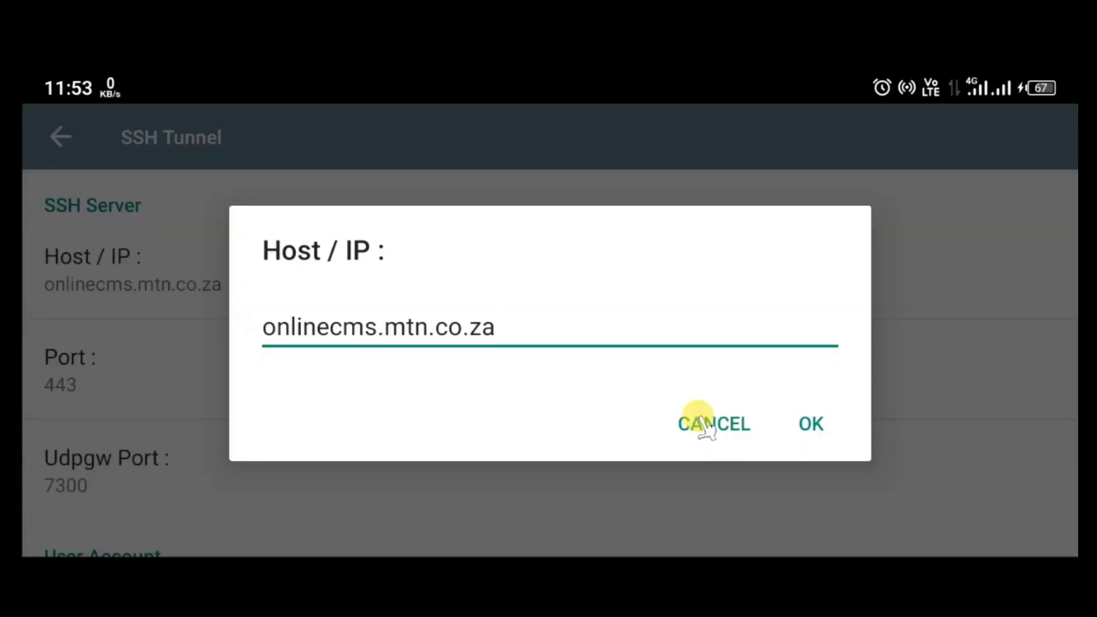
{"action": "left_click", "coordinate": [711, 424]}
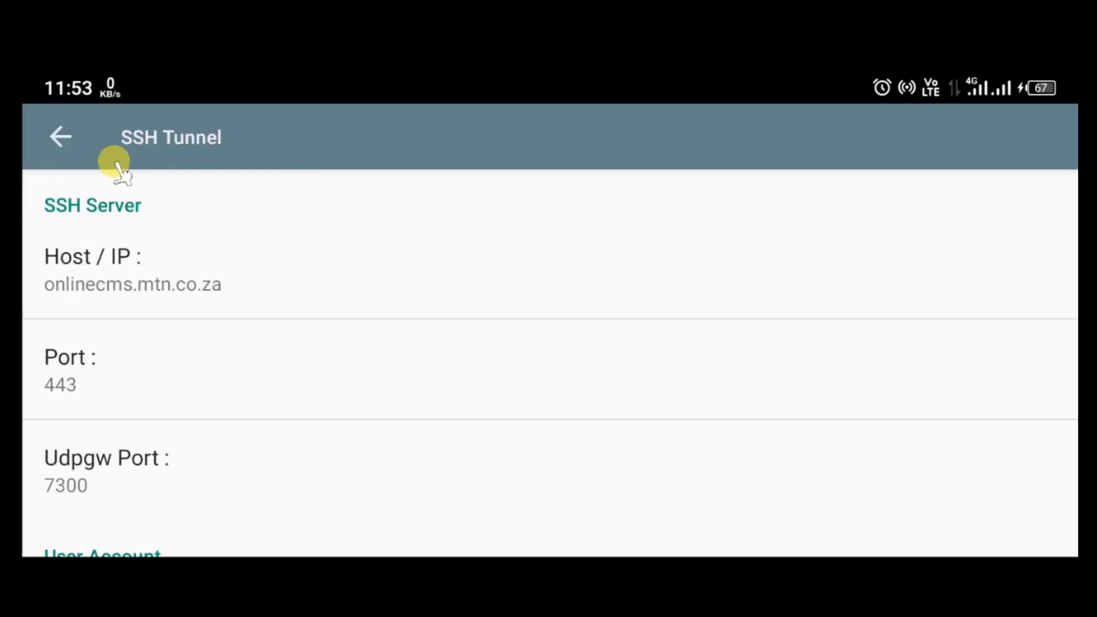
{"action": "left_click", "coordinate": [70, 149]}
{"action": "left_click", "coordinate": [71, 150]}
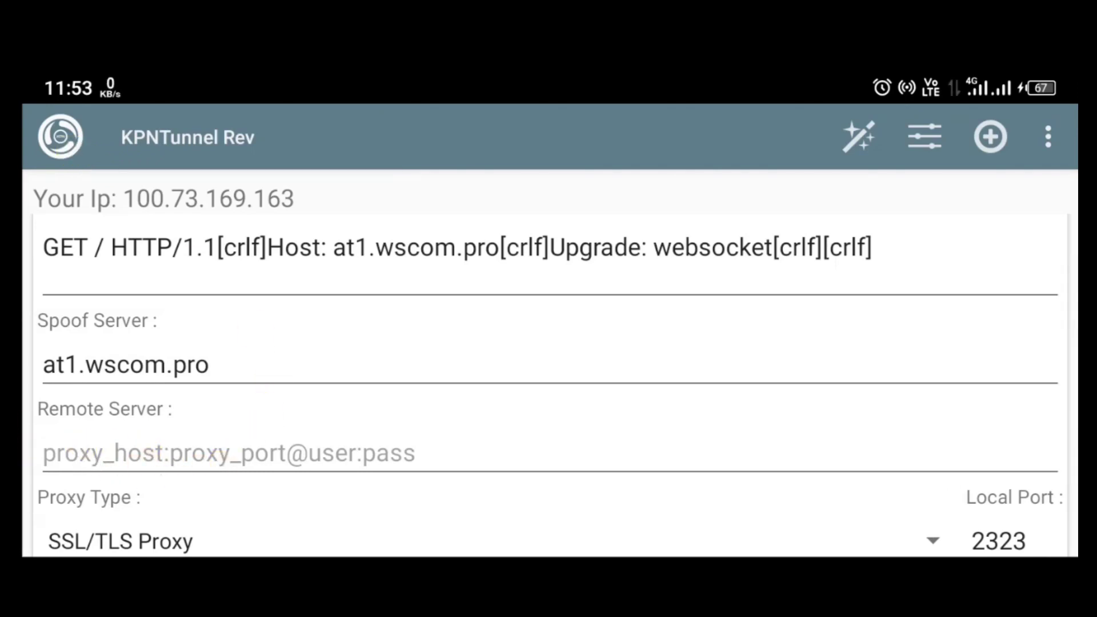
Fill the Remote Server field with the pasted host followed by :443@ (onlinecms.mtn.co.za:443@).
{"action": "left_click", "coordinate": [69, 442]}
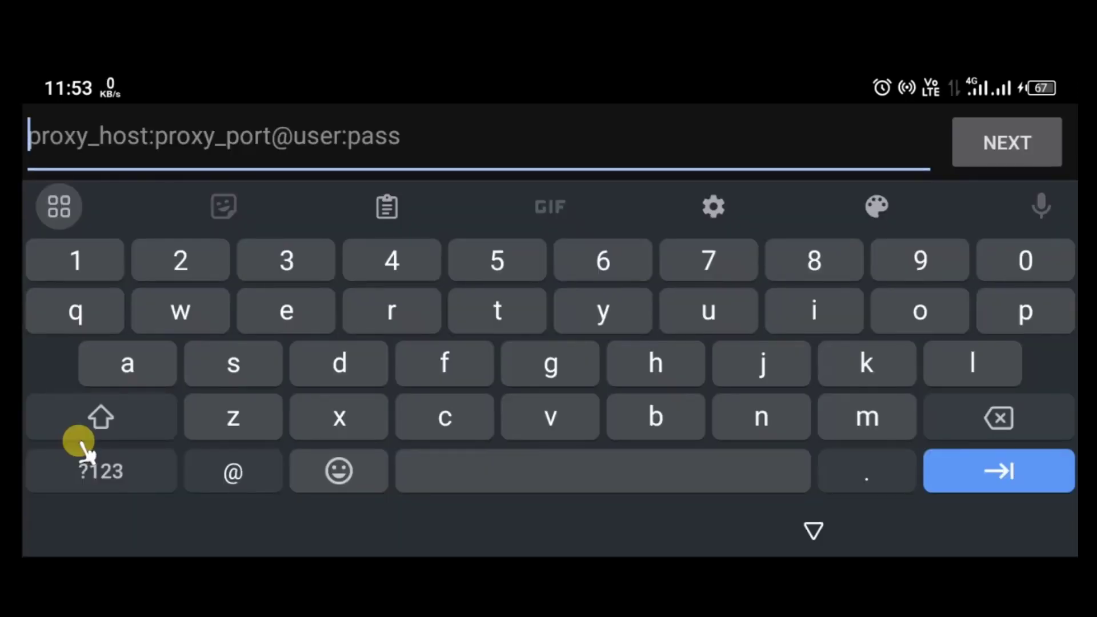
{"action": "key", "text": "ctrl+v"}
{"action": "left_click", "coordinate": [256, 146]}
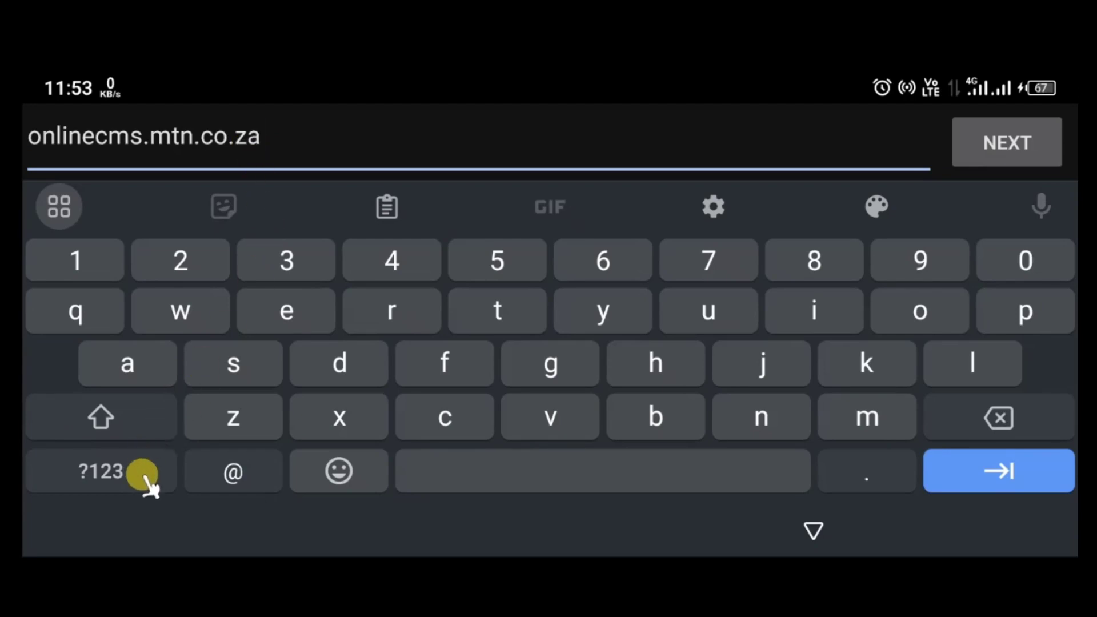
{"action": "left_click", "coordinate": [144, 476]}
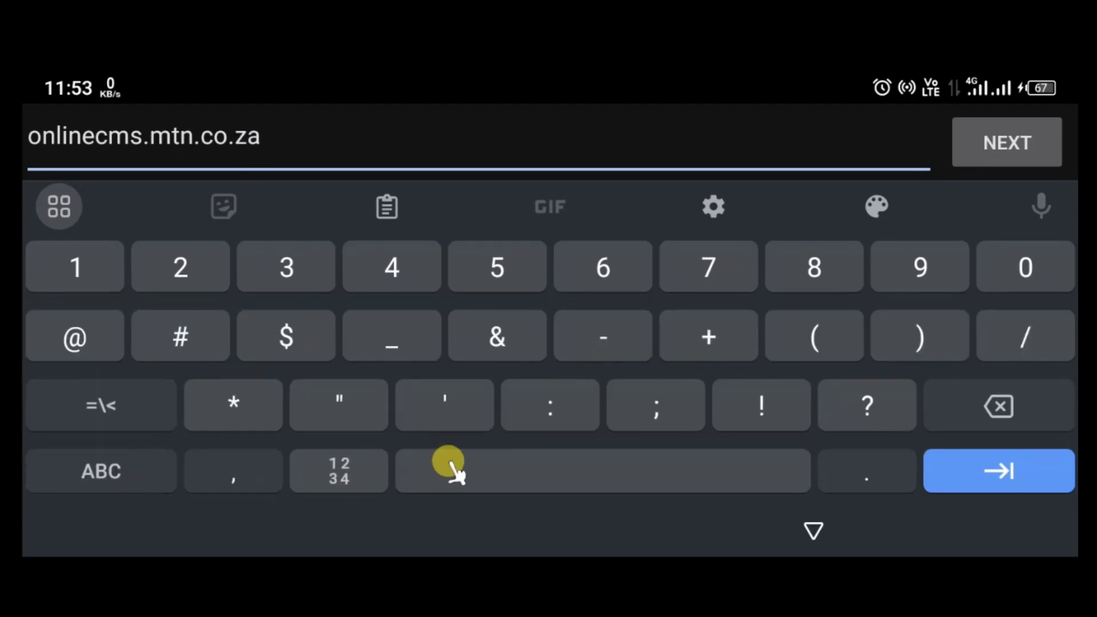
{"action": "left_click", "coordinate": [571, 414]}
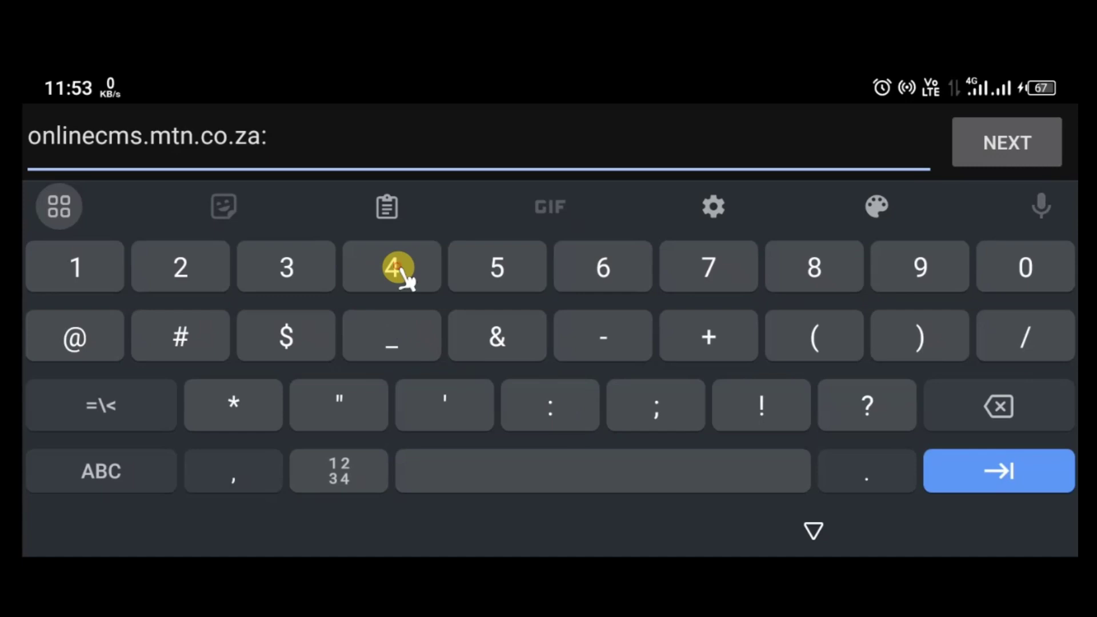
{"action": "left_click", "coordinate": [398, 268]}
{"action": "left_click", "coordinate": [397, 269]}
{"action": "left_click", "coordinate": [294, 271]}
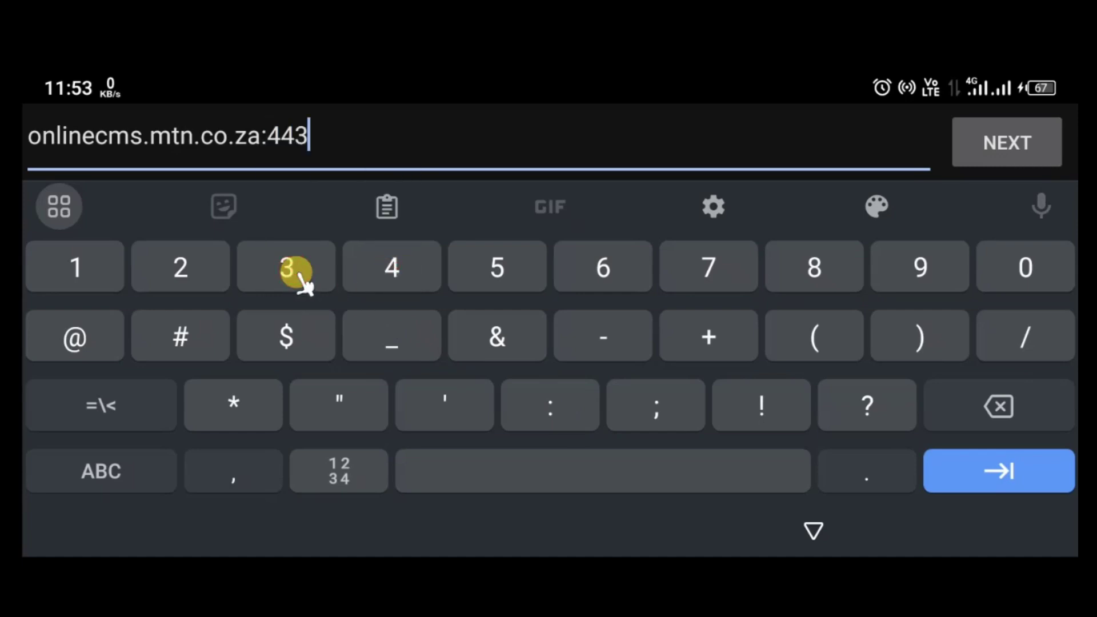
{"action": "left_click", "coordinate": [72, 337]}
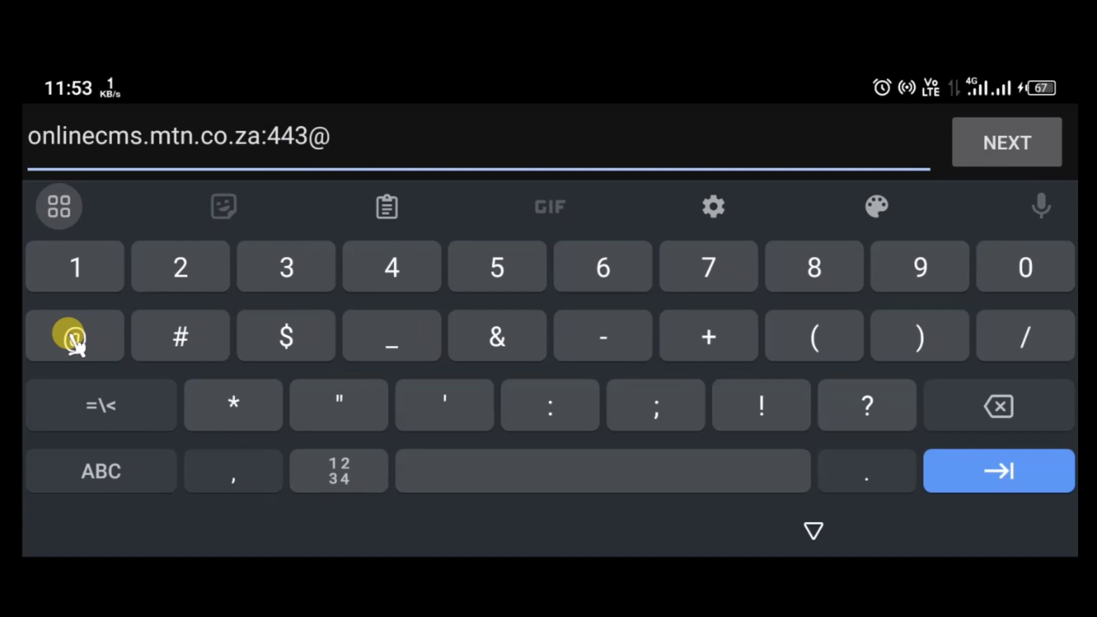
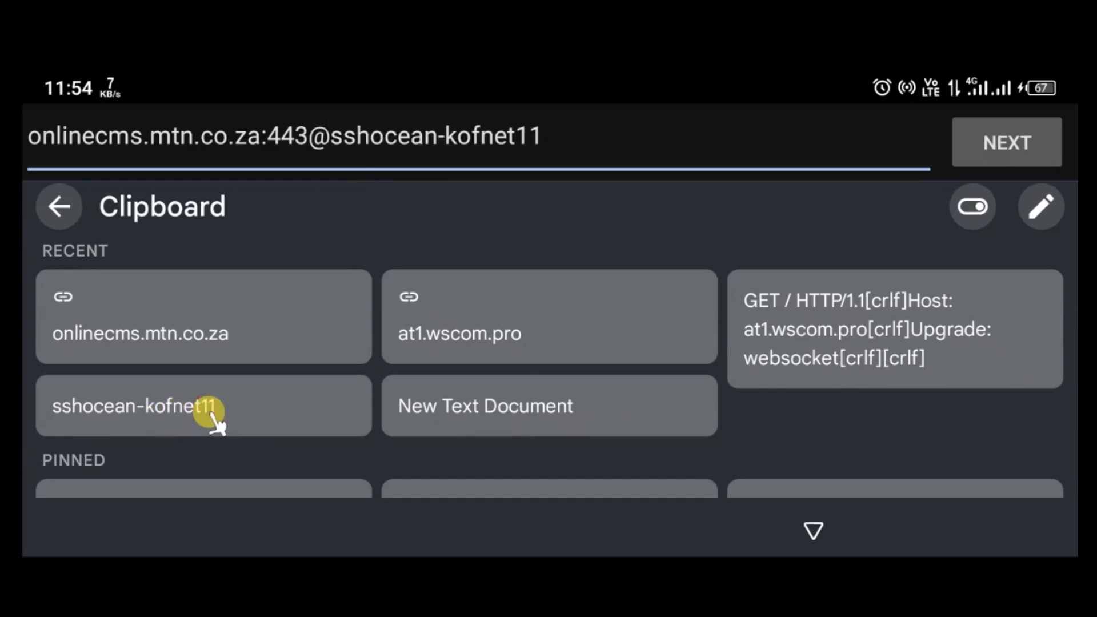
Append ':' after the pasted SSH username in the onlinecms.mtn.co.za:443@ server string.
{"action": "left_click", "coordinate": [59, 208]}
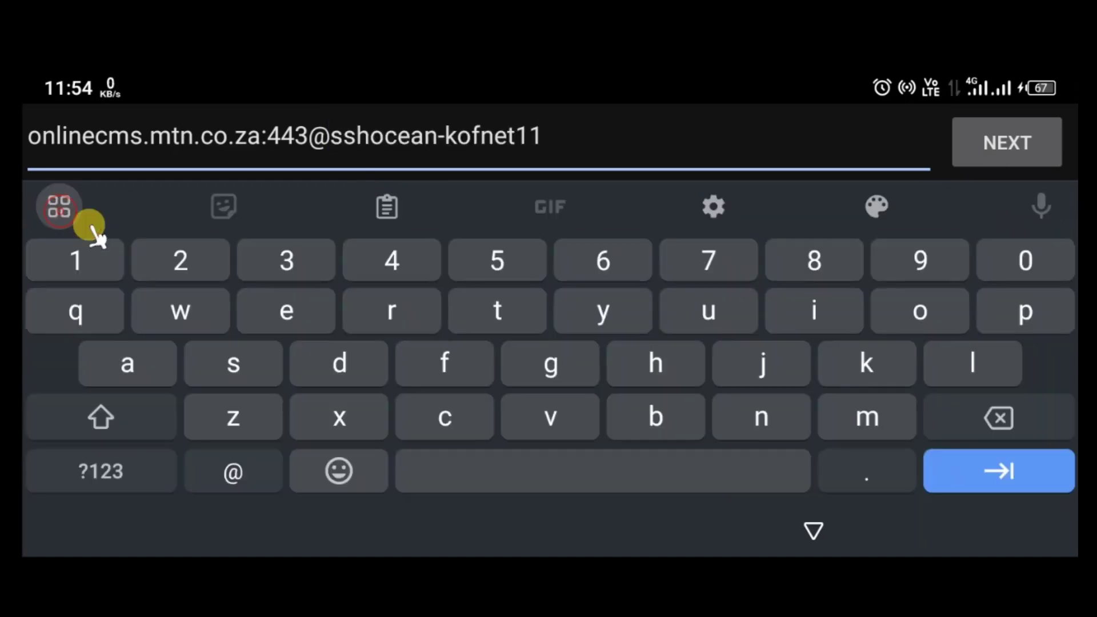
{"action": "left_click", "coordinate": [156, 477]}
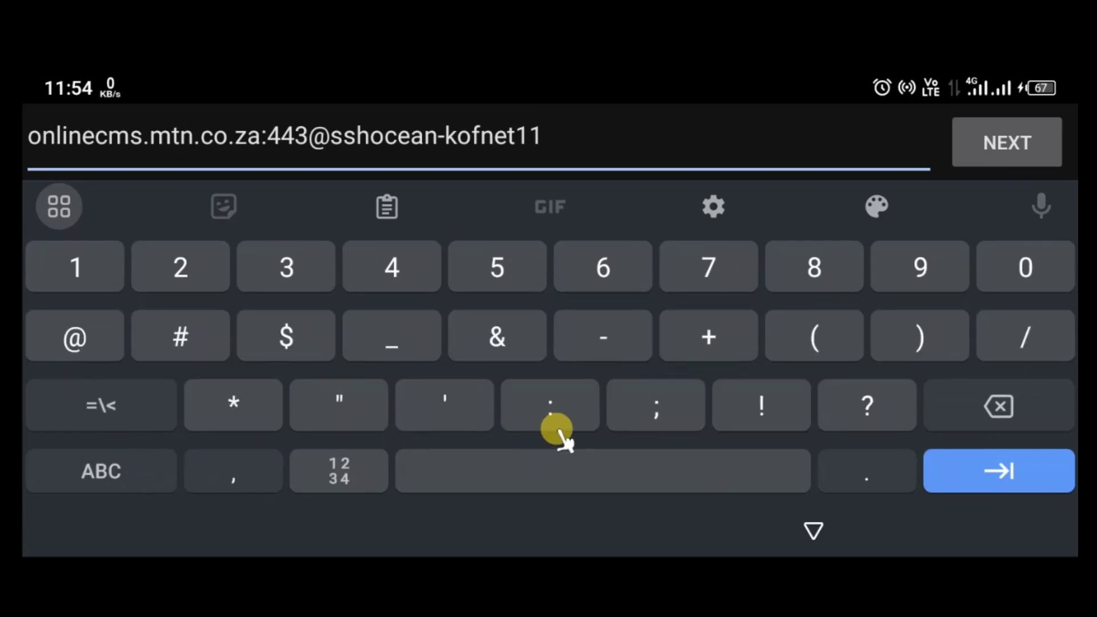
{"action": "left_click", "coordinate": [544, 413]}
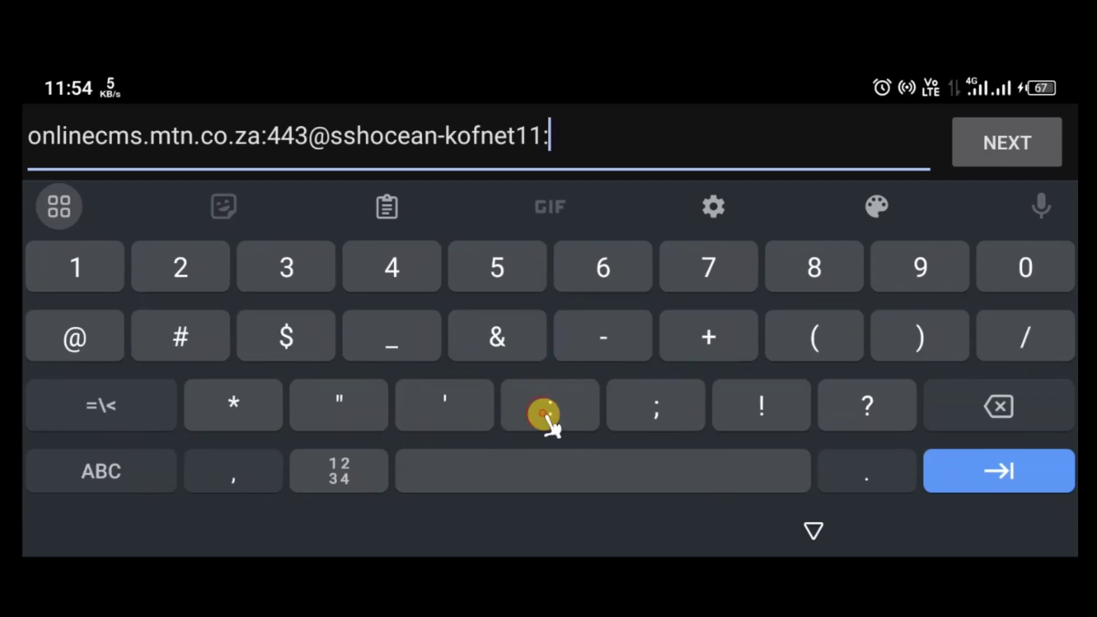
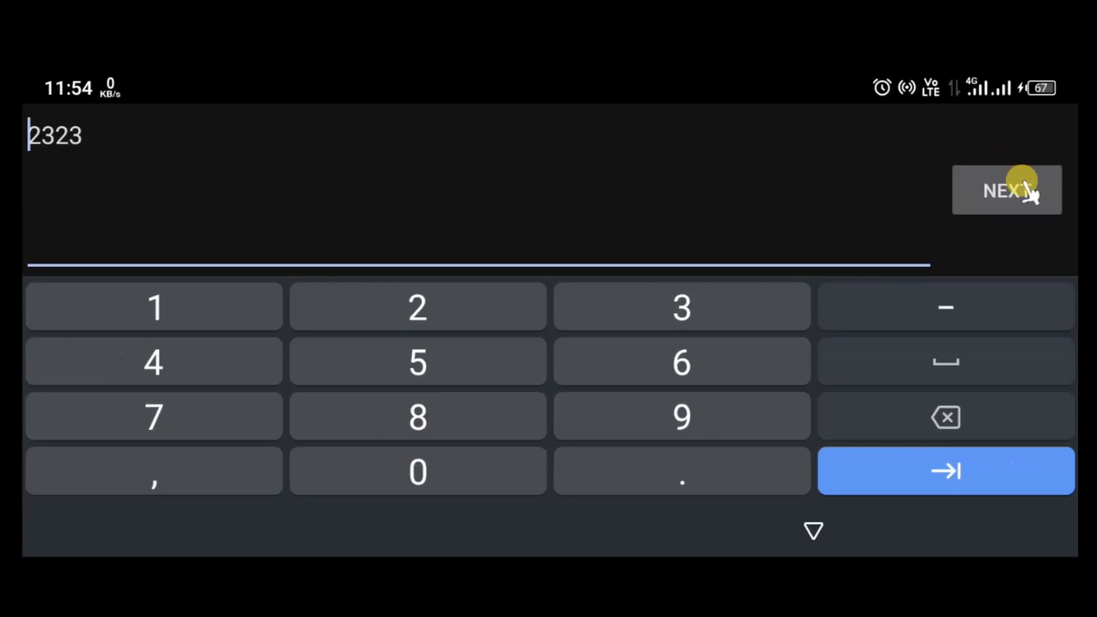
Confirm local port 2323 and return to the settings form showing SSL/TLS Proxy.
{"action": "left_click", "coordinate": [1011, 193]}
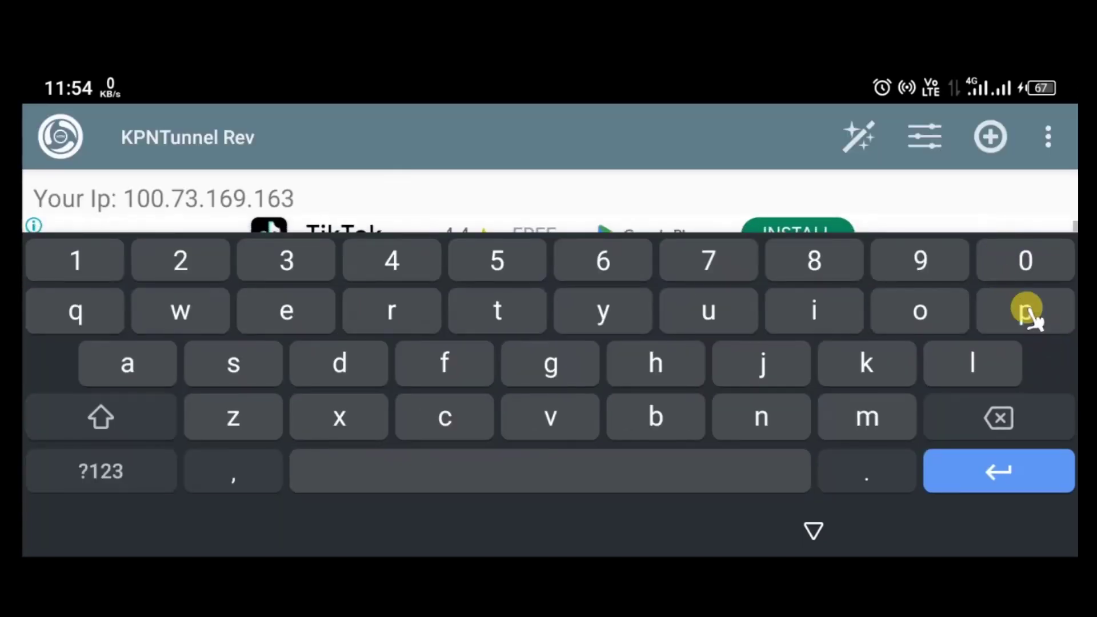
{"action": "left_click", "coordinate": [812, 530]}
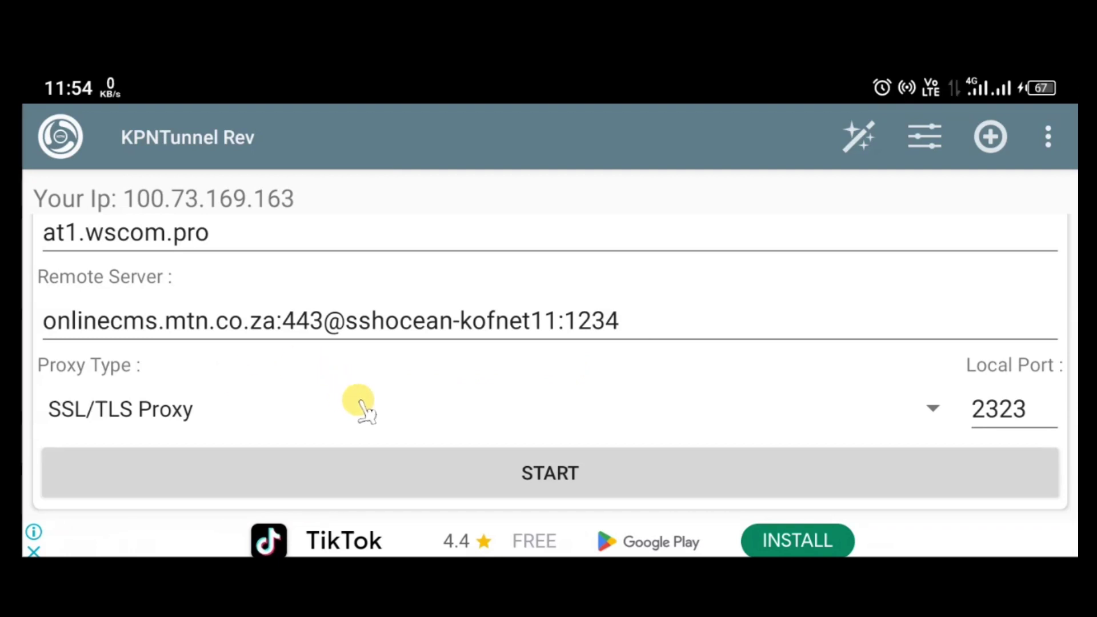
Start the tunnel and view its log showing authentication, SOCKS port 1080 and tun2socks.
{"action": "left_click", "coordinate": [492, 481]}
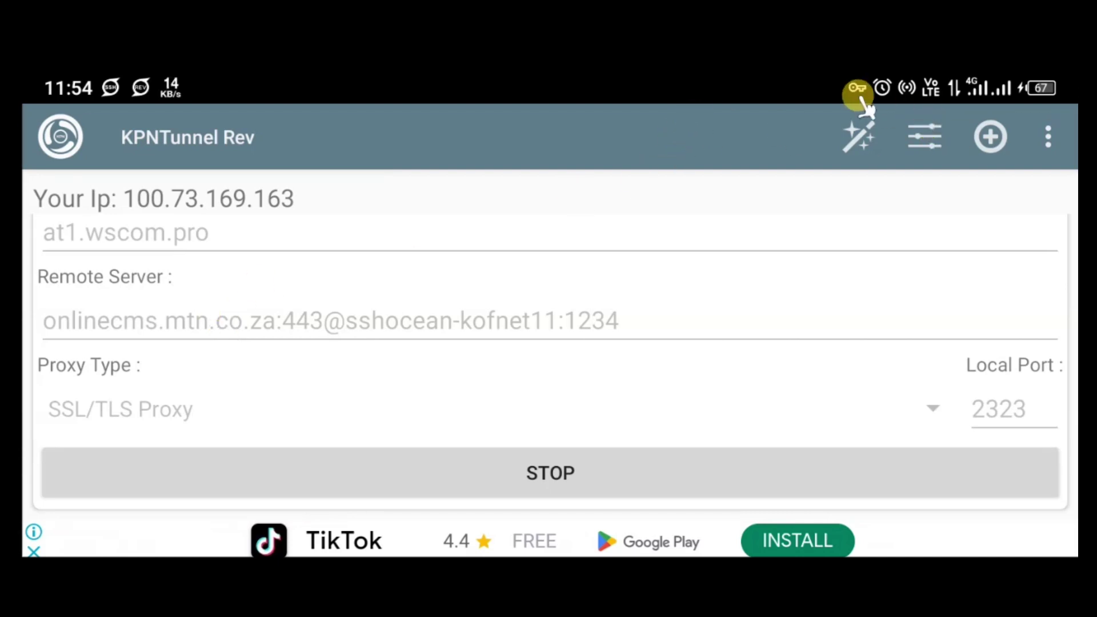
{"action": "left_click", "coordinate": [64, 143]}
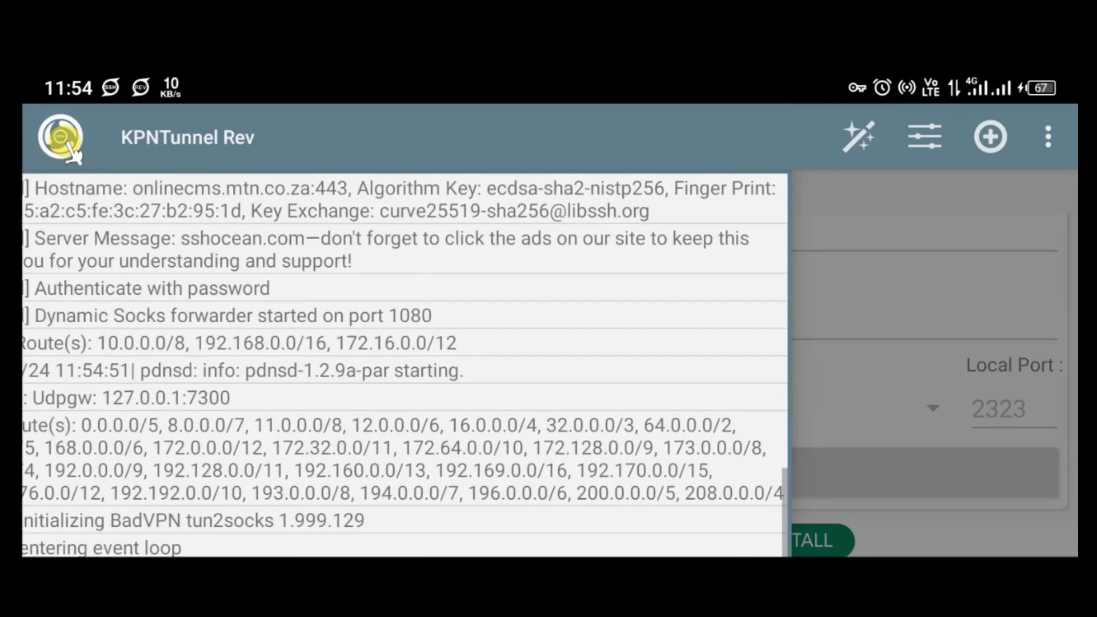